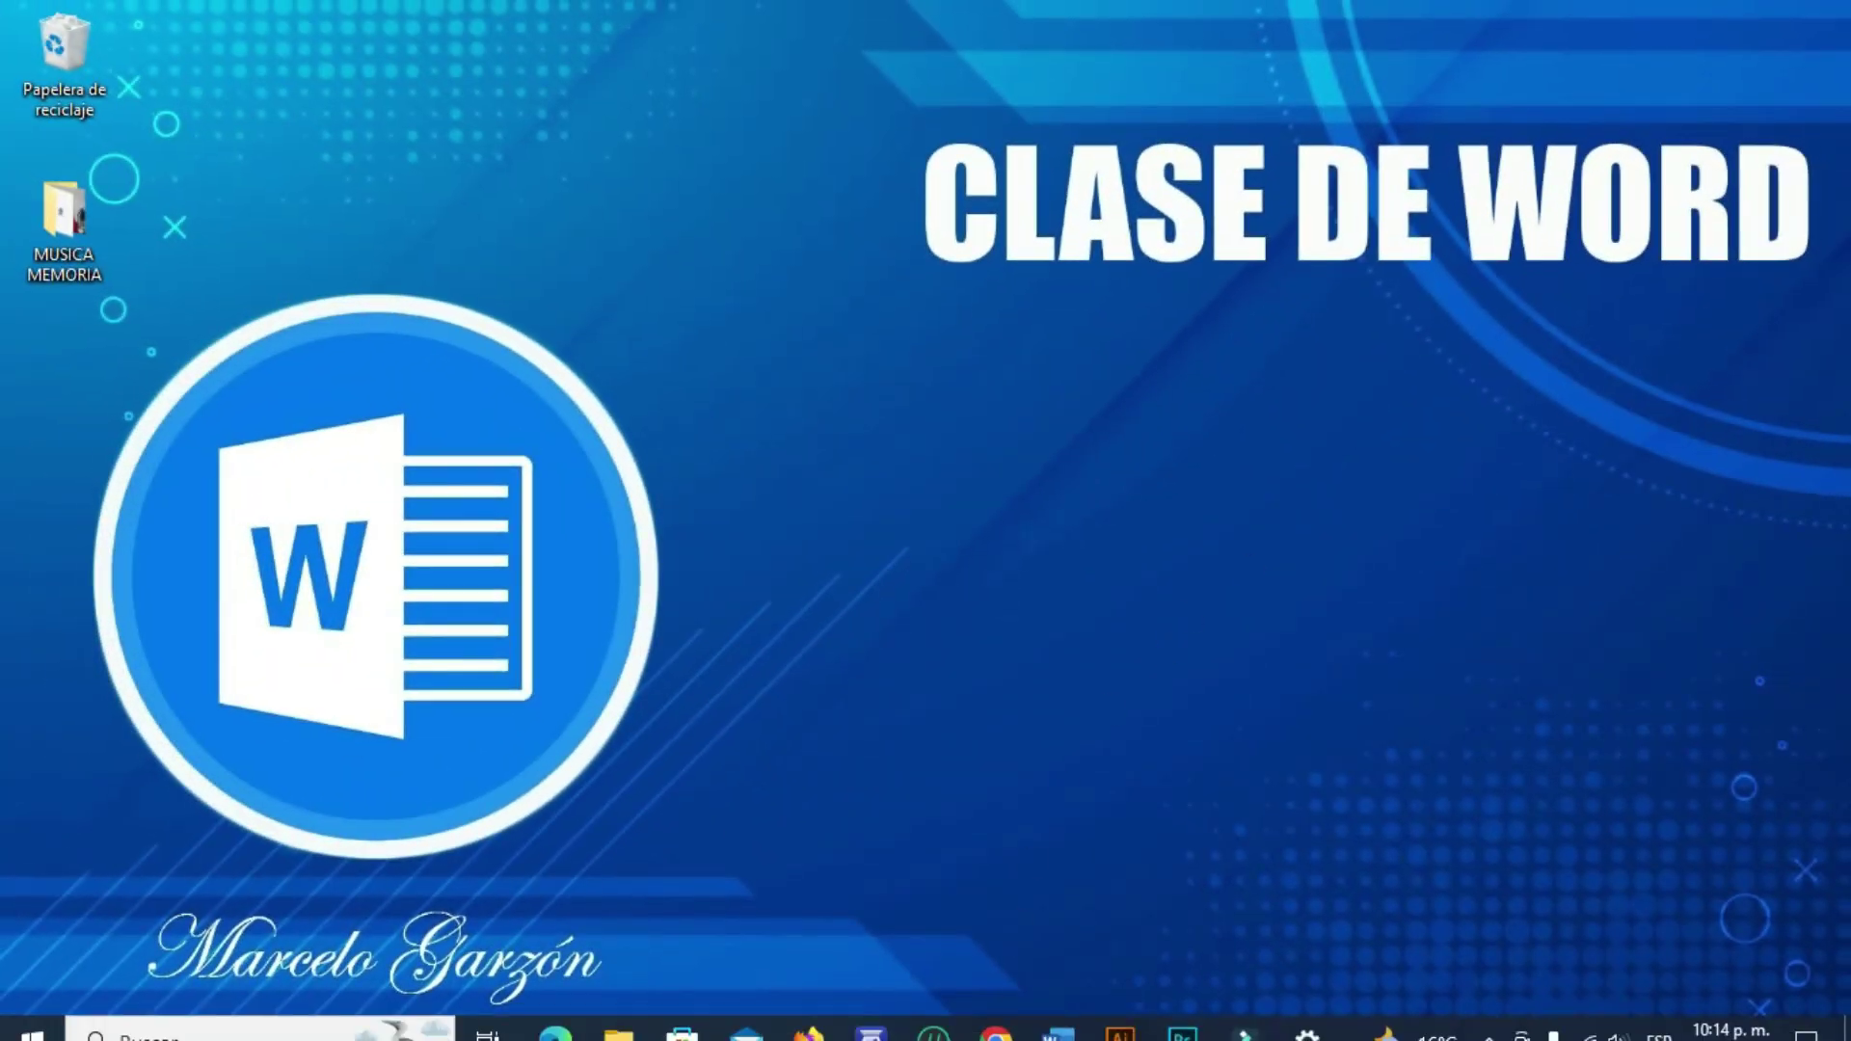
# Restore the Documento1 Word window from the taskbar
pyautogui.click(1057, 1032)
# Scroll through Documento1 to find the blank page, then bring up the Vista tab's view options
pyautogui.scroll(-1, 1142, 433)
pyautogui.scroll(-4, 1138, 453)
pyautogui.scroll(-3, 1124, 492)
pyautogui.scroll(-4, 1124, 502)
pyautogui.scroll(-4, 1124, 503)
pyautogui.scroll(-2, 1124, 502)
pyautogui.scroll(-3, 1125, 502)
pyautogui.scroll(-3, 1126, 502)
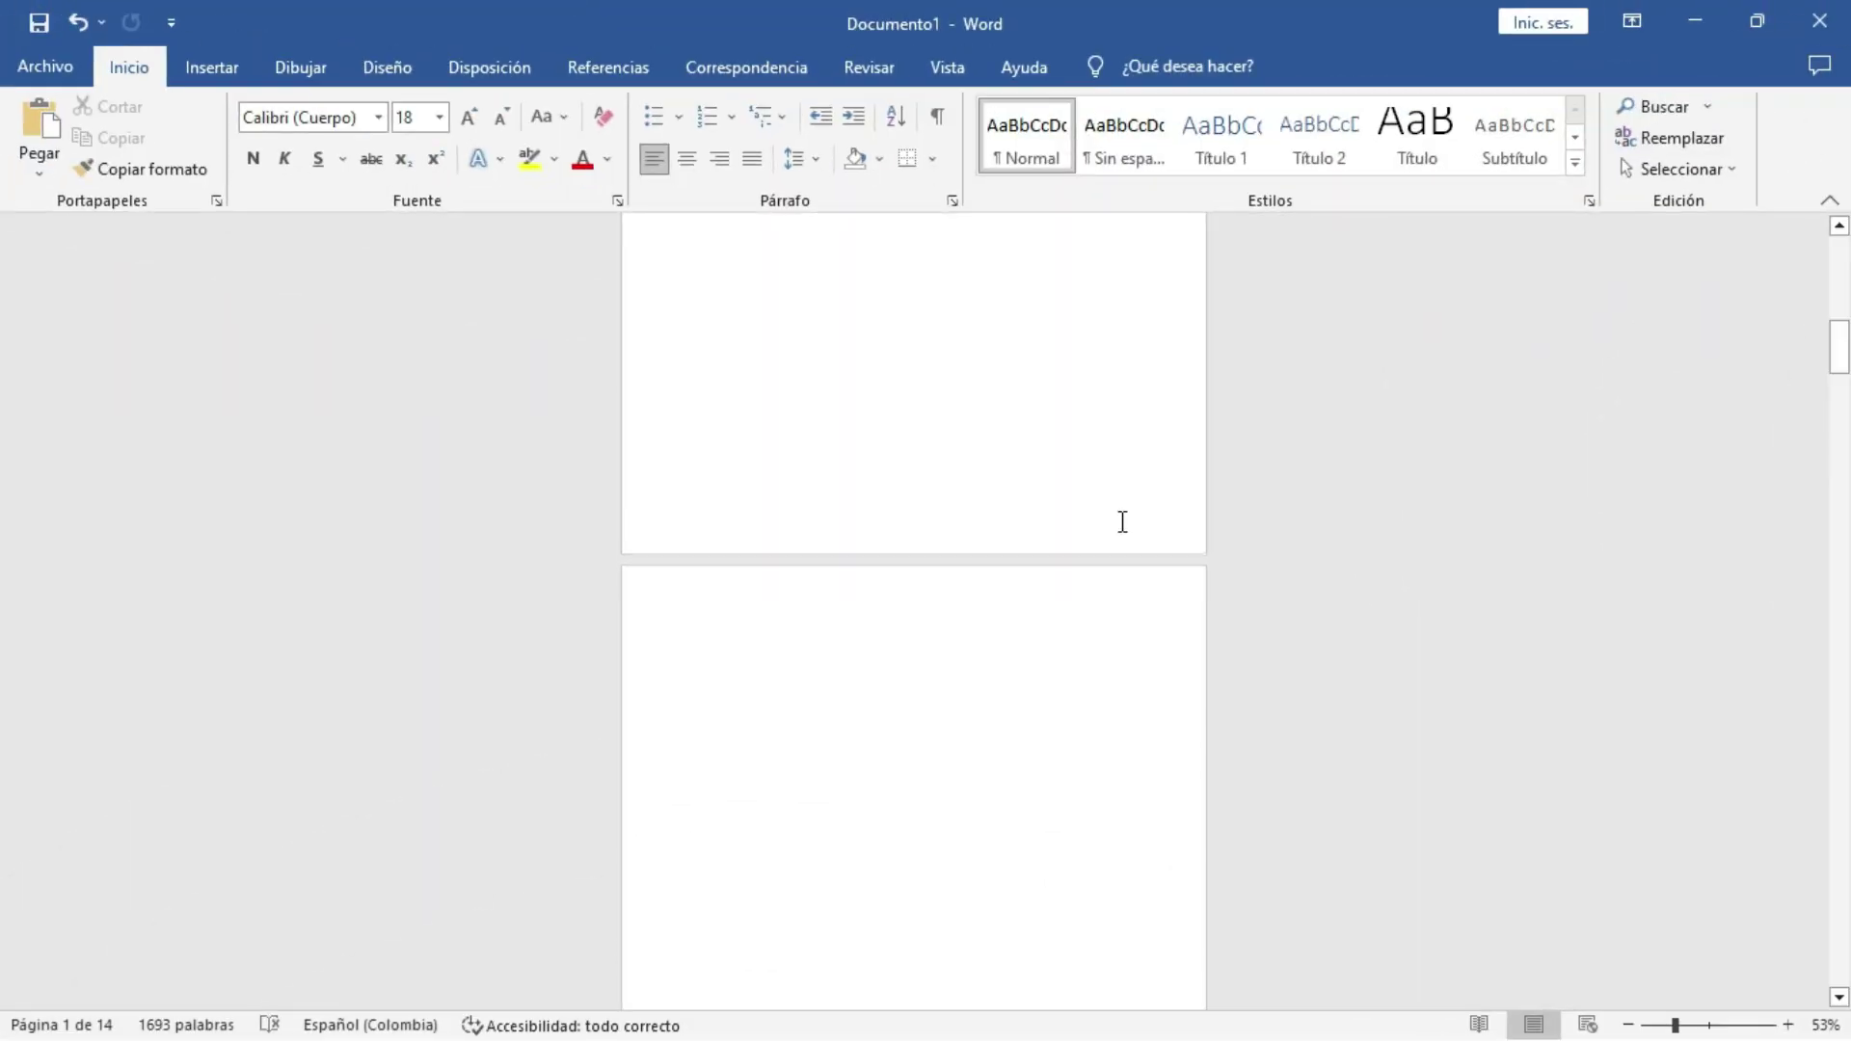
pyautogui.scroll(3, 1120, 521)
pyautogui.scroll(3, 1120, 522)
pyautogui.scroll(2, 1121, 522)
pyautogui.scroll(2, 1122, 522)
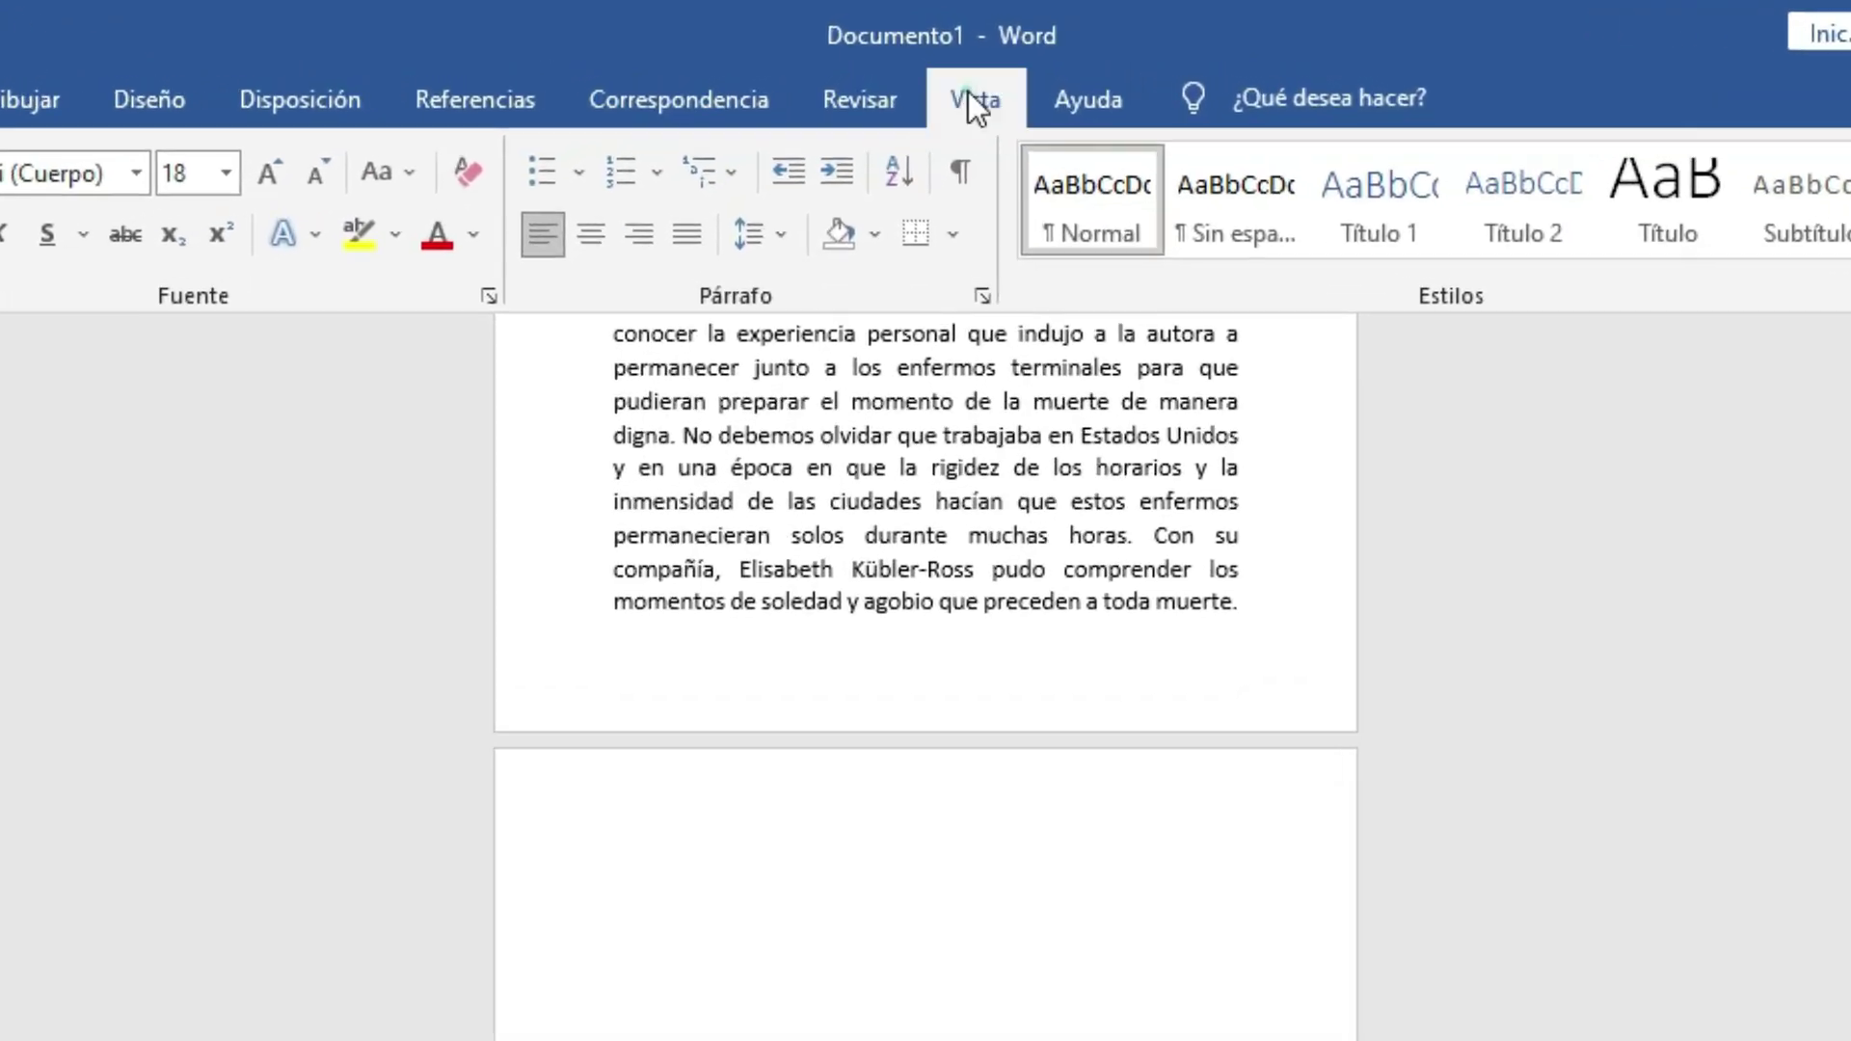
pyautogui.click(961, 87)
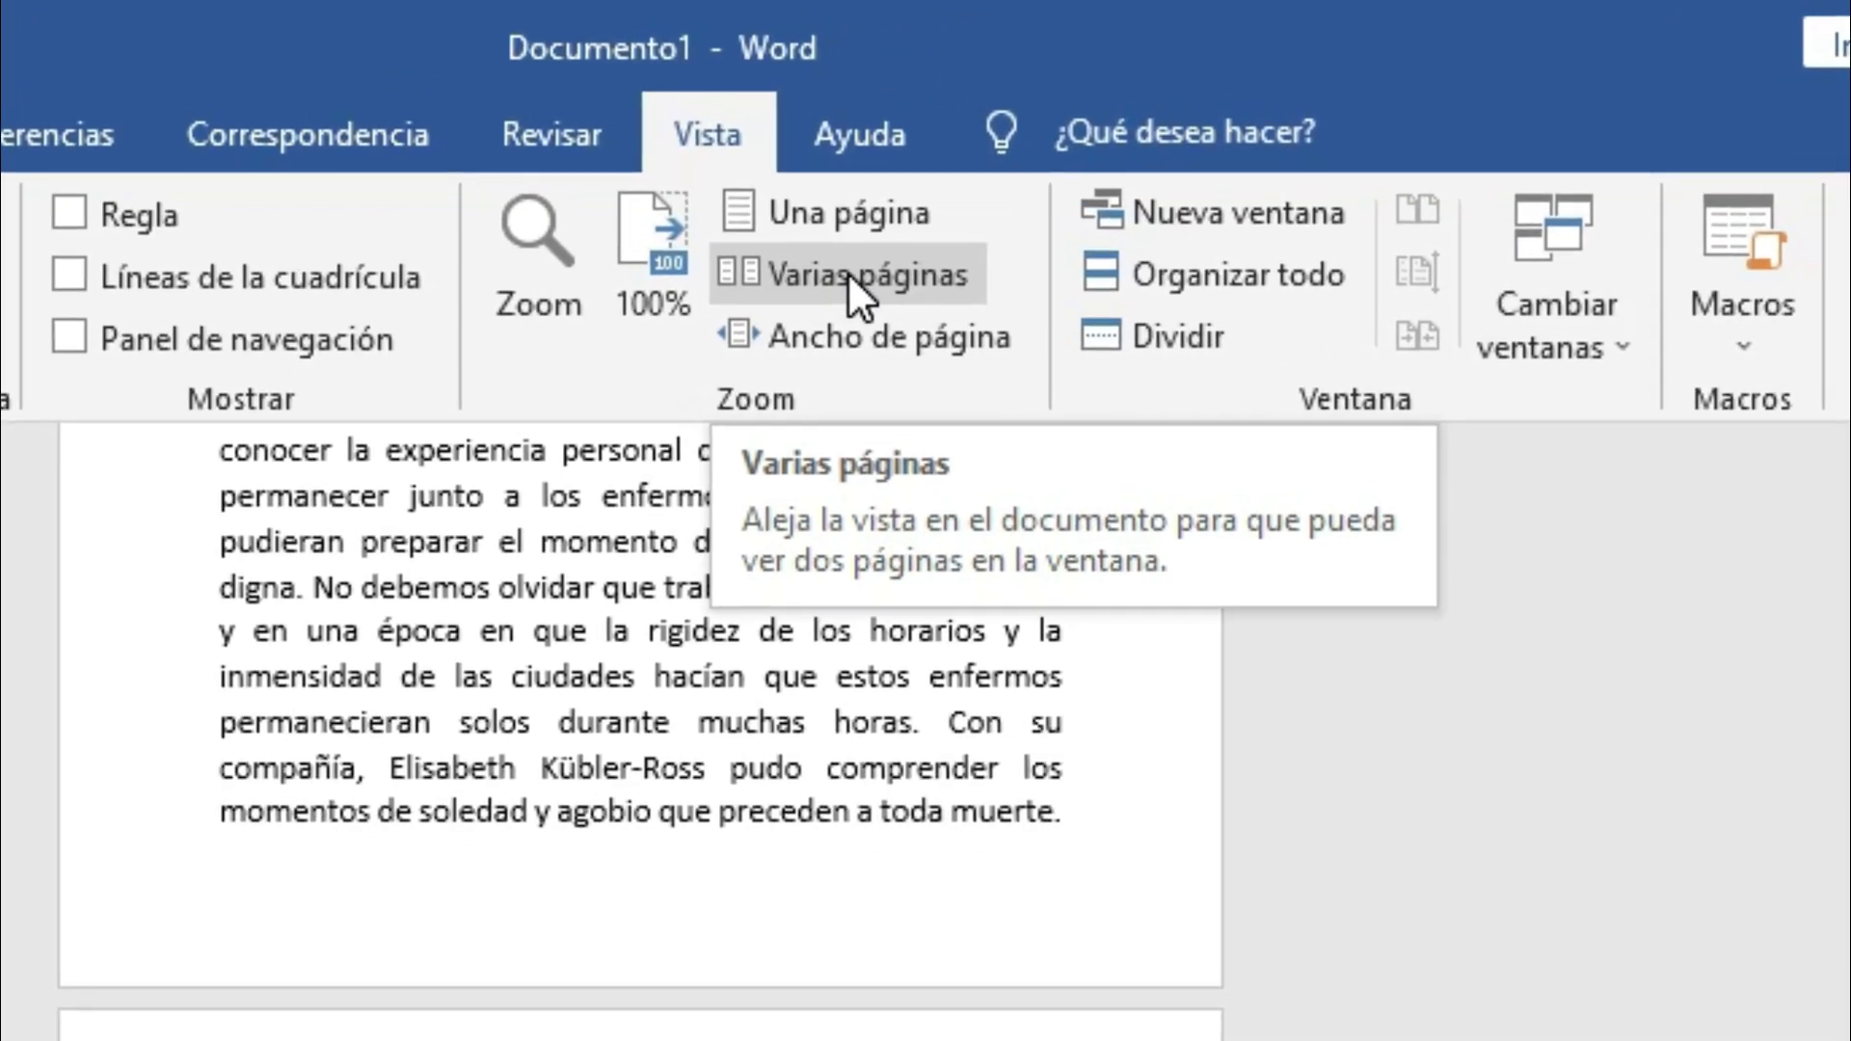
# Switch to the Varias páginas view and scroll down through the 14 pages
pyautogui.click(1018, 137)
pyautogui.scroll(-1, 1018, 137)
pyautogui.scroll(-1, 1050, 363)
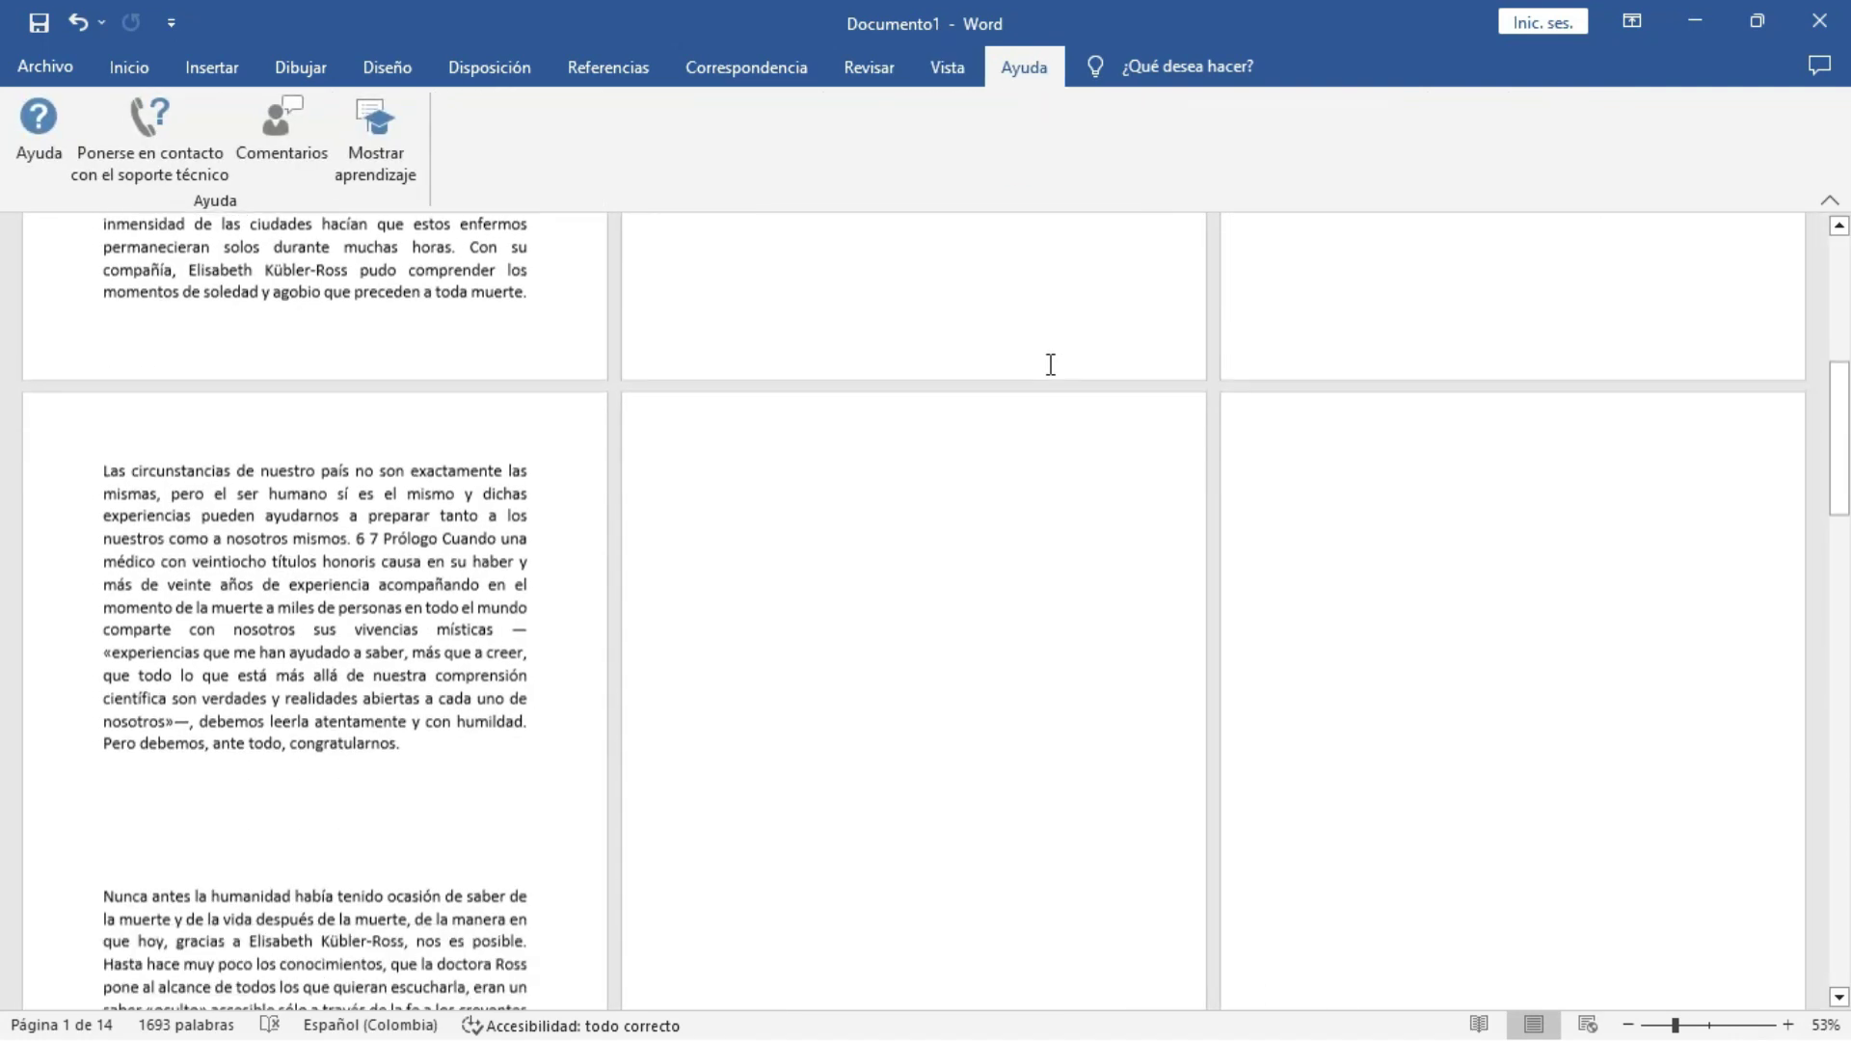
pyautogui.scroll(-3, 1066, 401)
pyautogui.scroll(-3, 1104, 479)
pyautogui.scroll(-4, 1108, 497)
pyautogui.scroll(-3, 1116, 524)
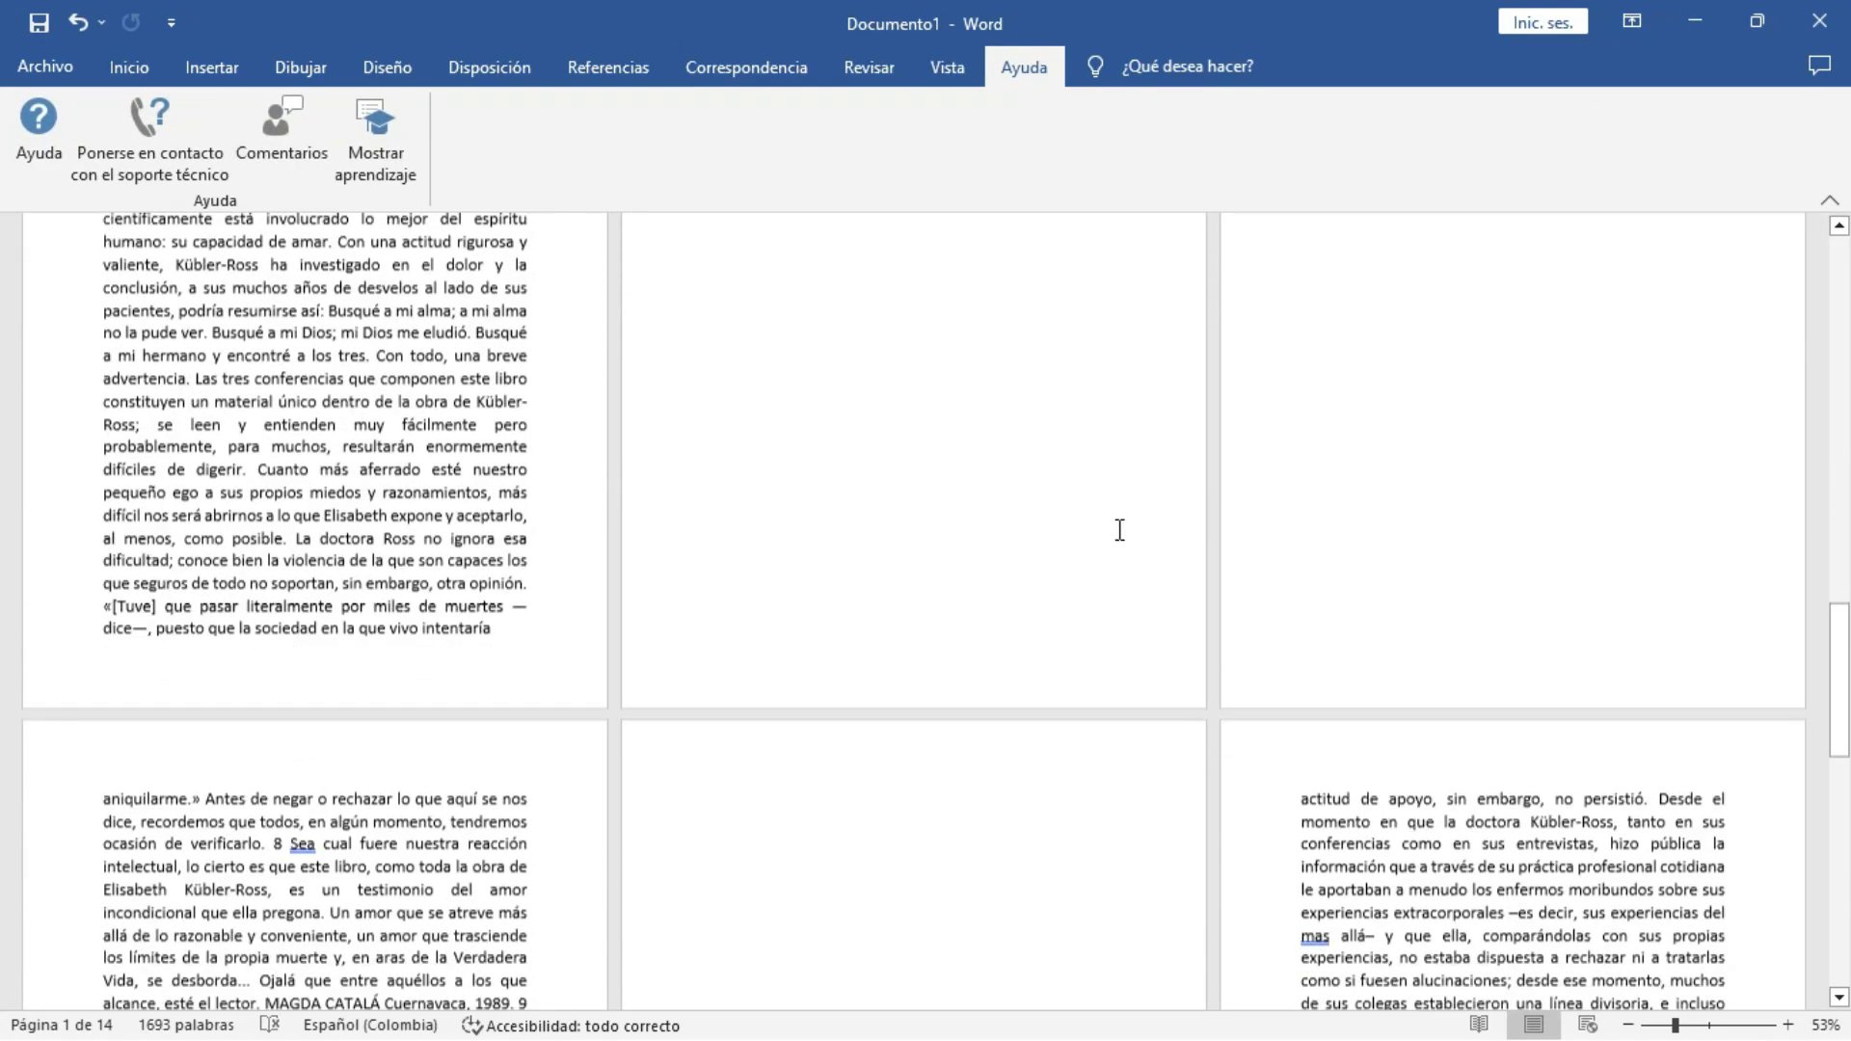
pyautogui.scroll(-5, 1119, 529)
pyautogui.scroll(-2, 1119, 529)
pyautogui.scroll(-2, 1120, 530)
pyautogui.scroll(-4, 1119, 530)
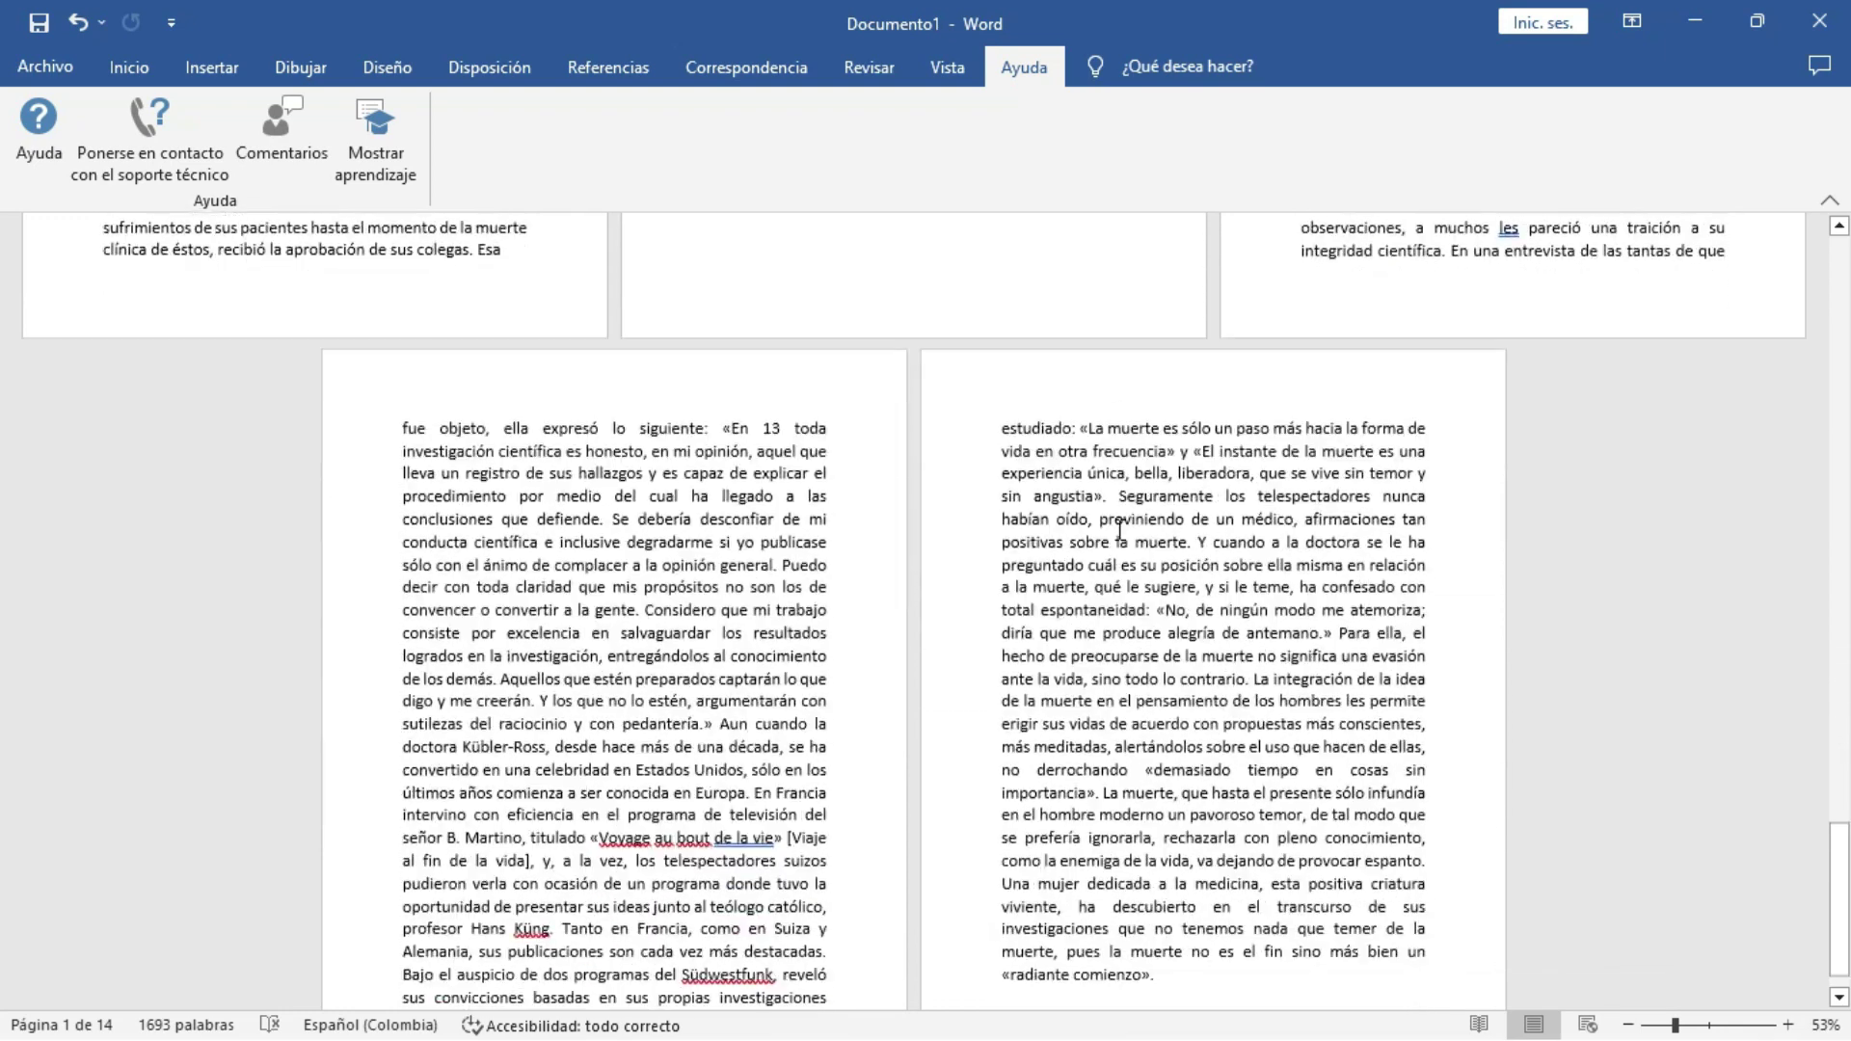
# Scroll back up through the multi-page view to spot the blank pages
pyautogui.scroll(4, 1119, 530)
pyautogui.scroll(2, 1120, 529)
pyautogui.scroll(3, 1119, 530)
pyautogui.scroll(2, 1120, 529)
pyautogui.scroll(2, 1119, 529)
pyautogui.scroll(2, 1120, 529)
pyautogui.moveTo(1839, 637); pyautogui.dragTo(1841, 343)
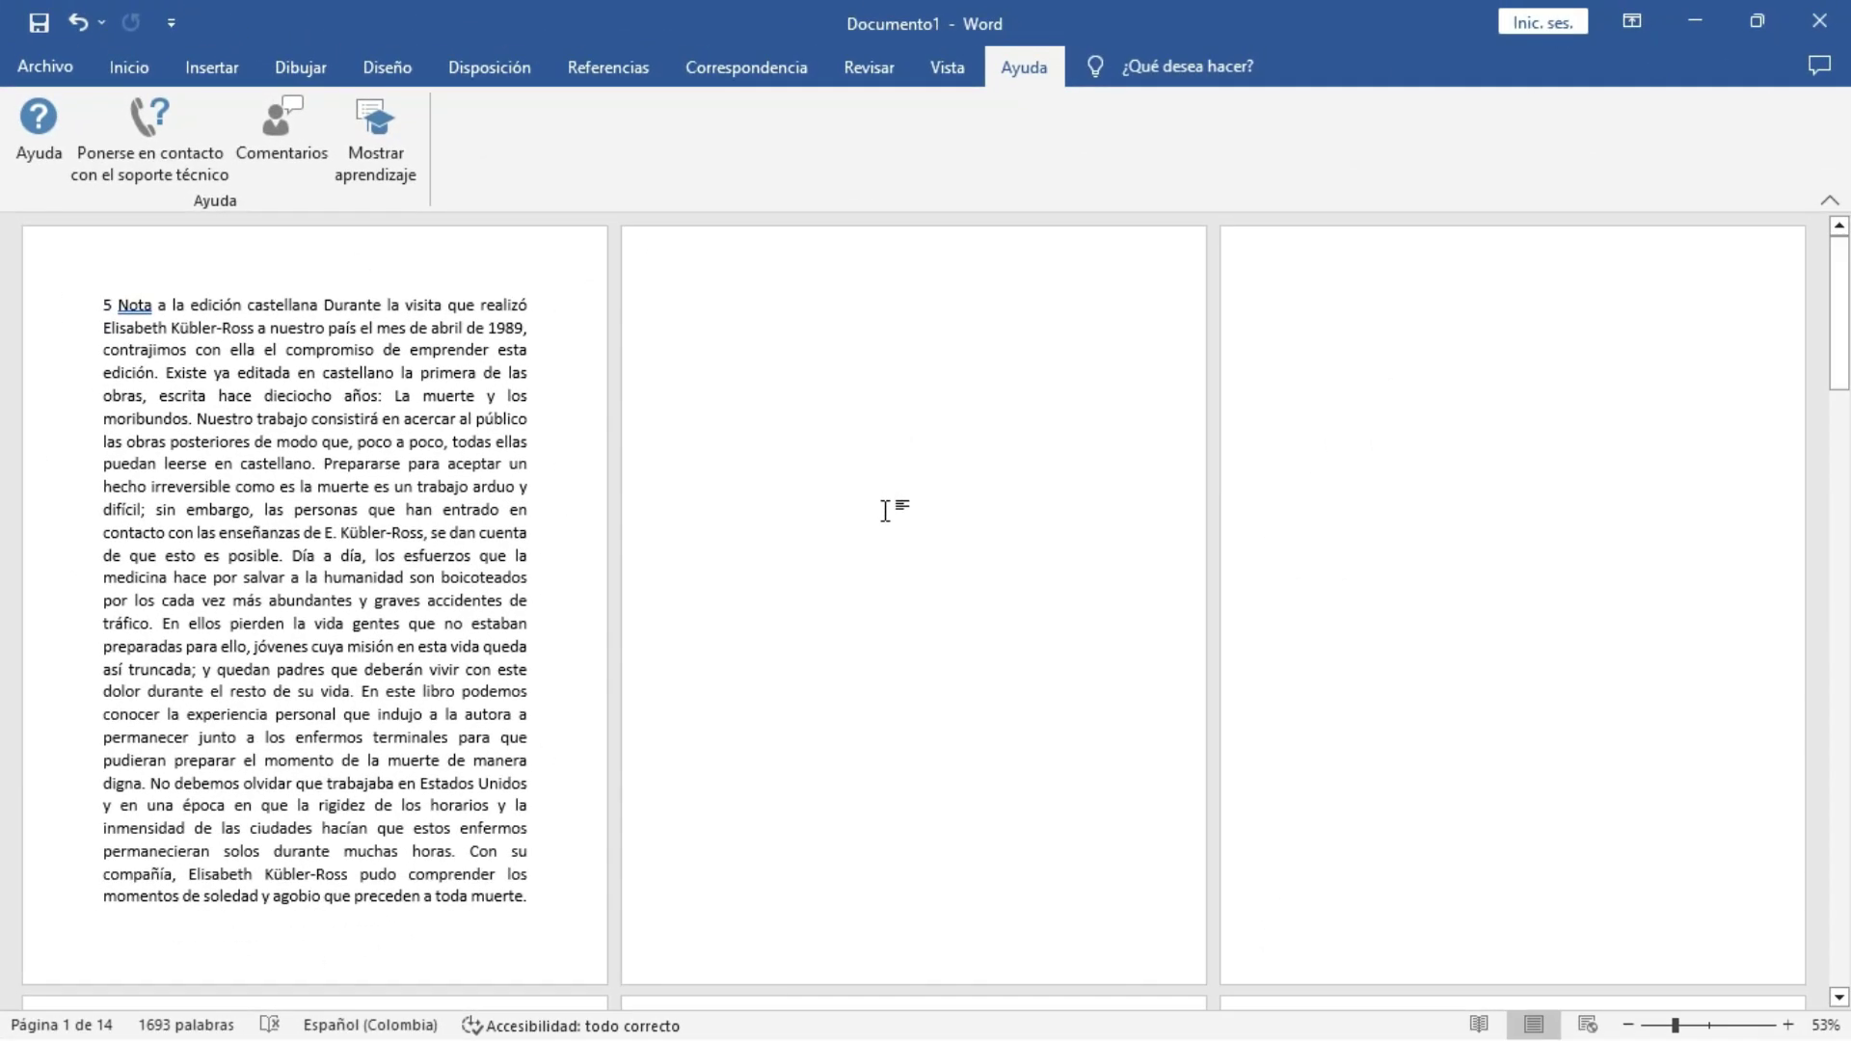
# Turn on Mostrar todo (¶) from Inicio and inspect the page break and empty paragraphs
pyautogui.click(146, 73)
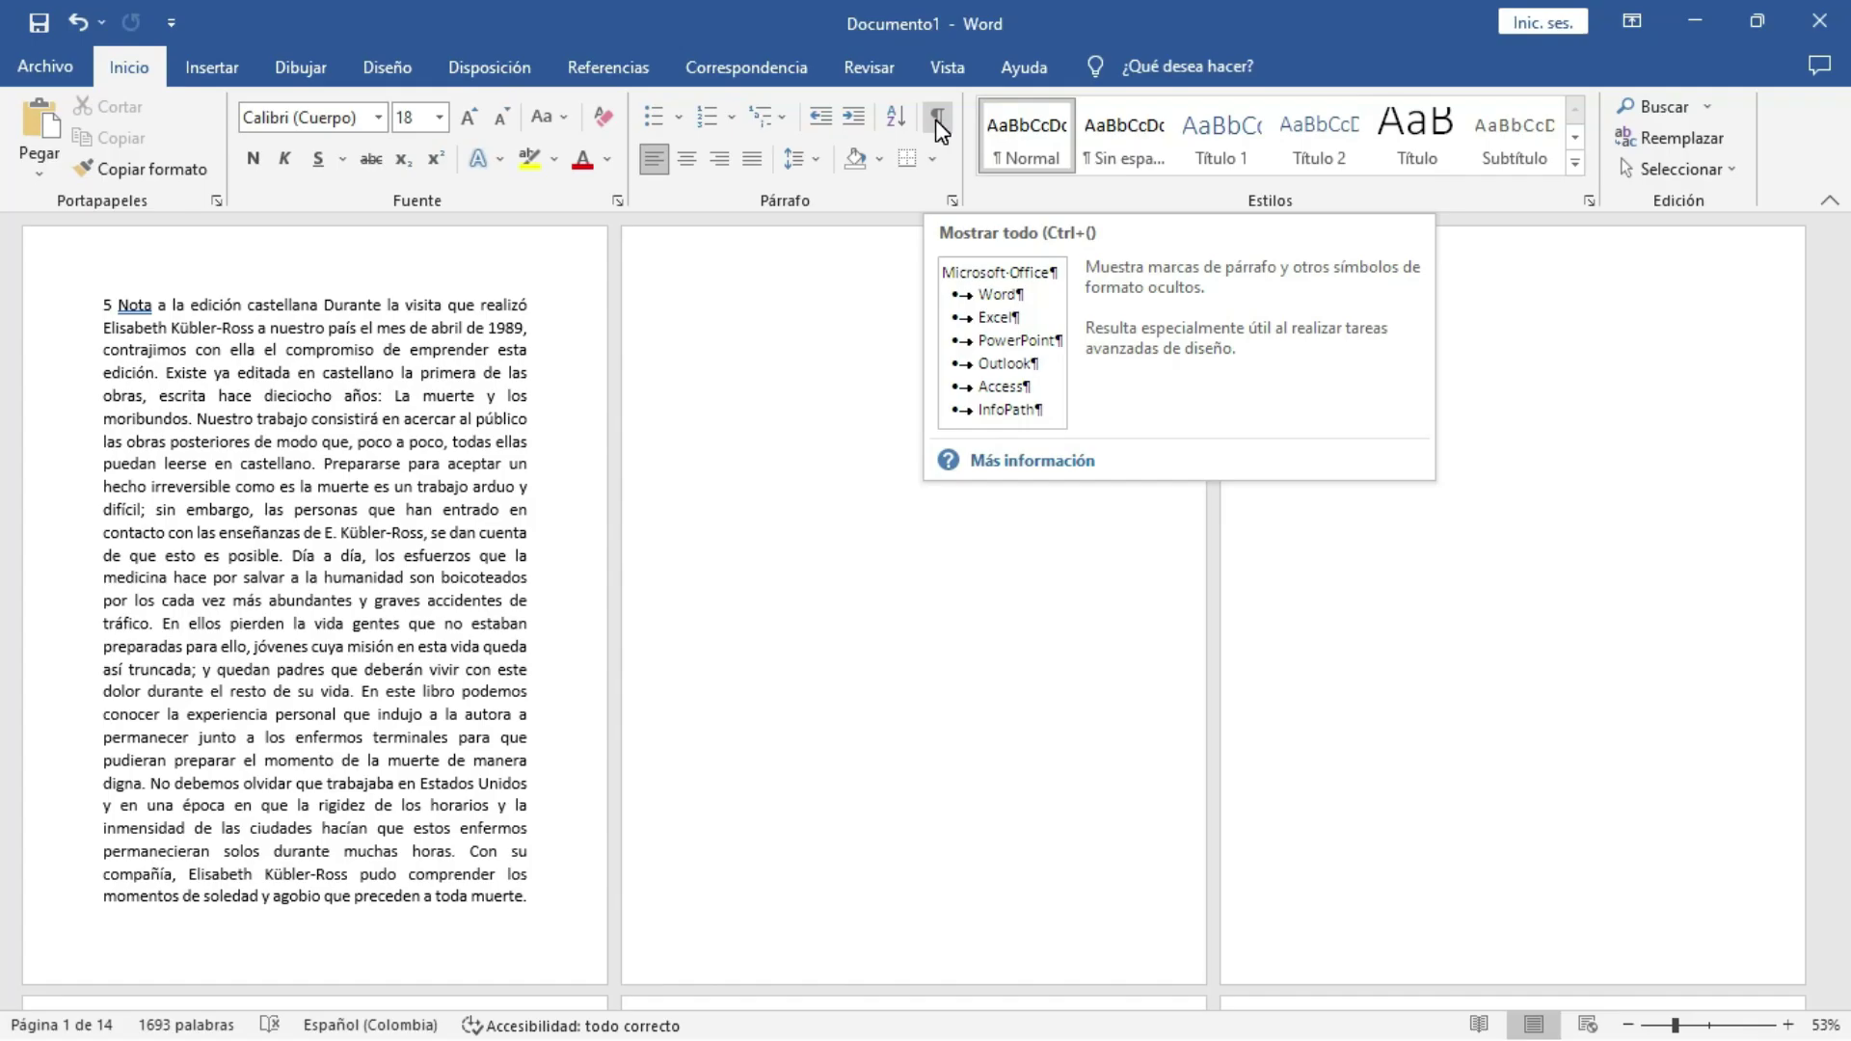
pyautogui.click(938, 118)
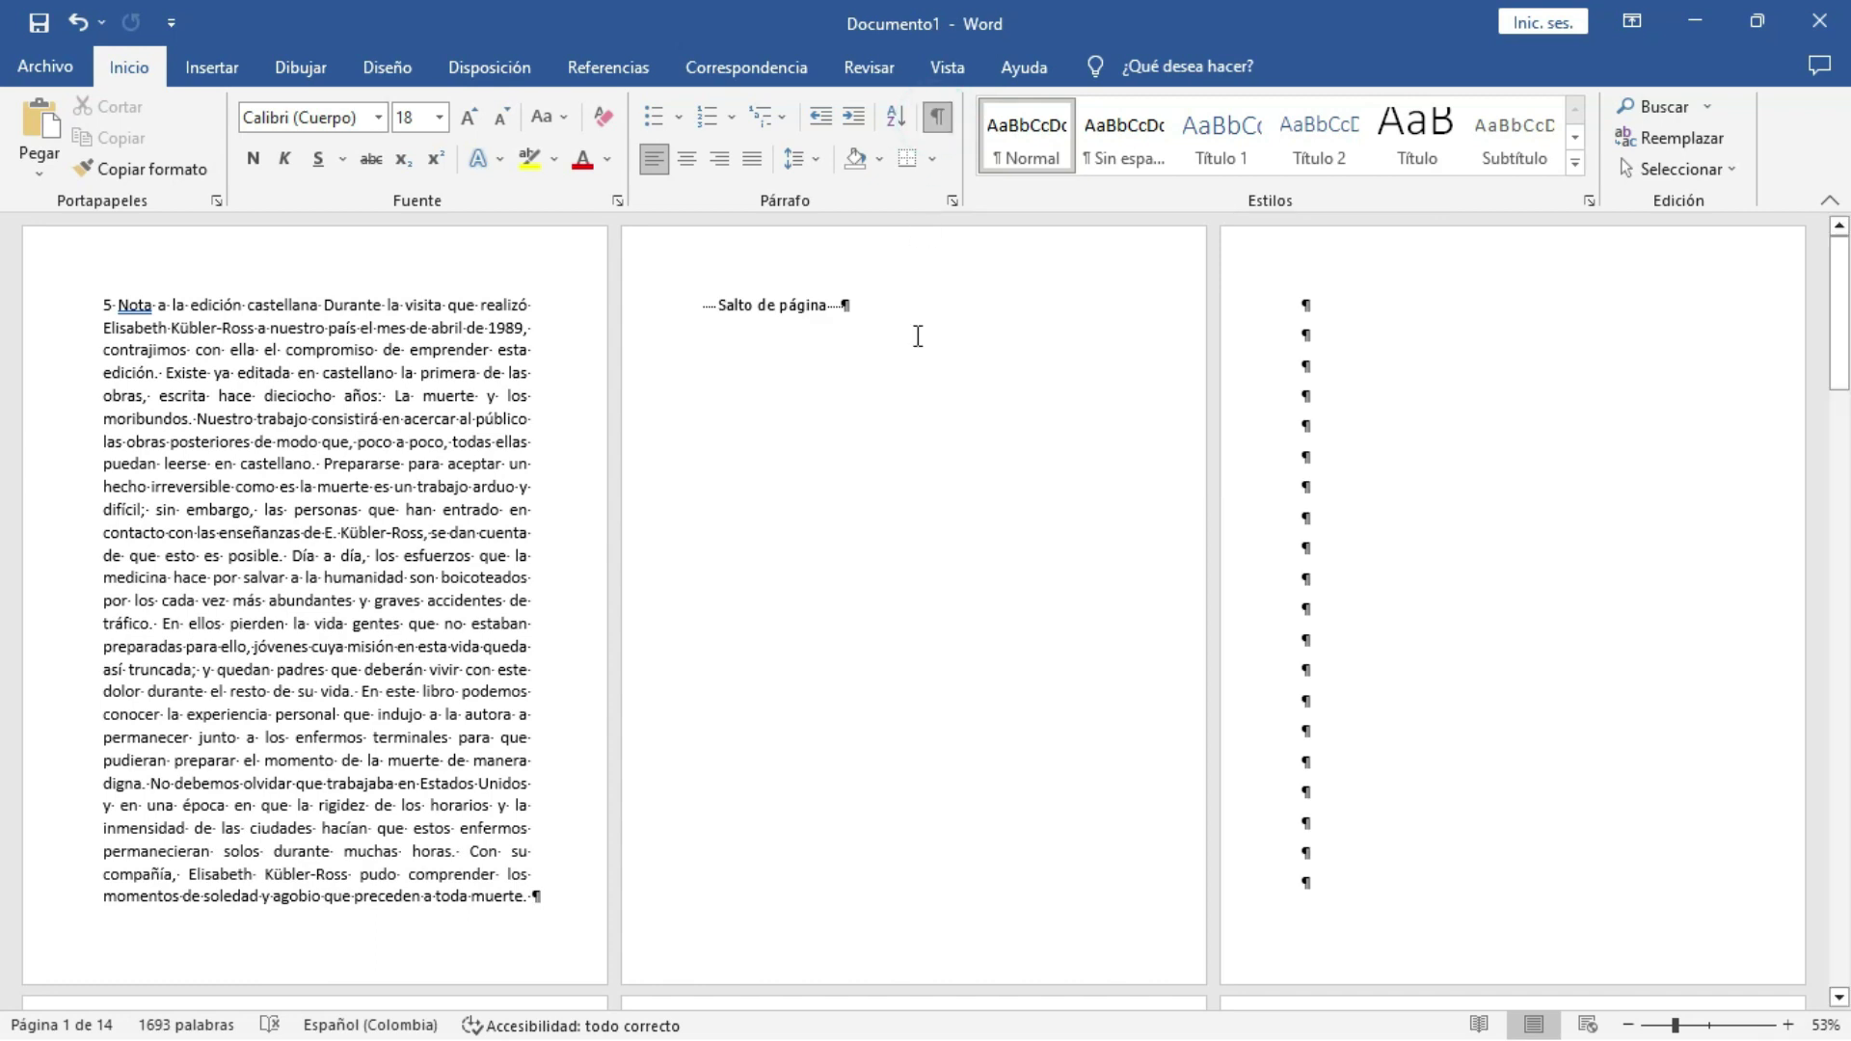
pyautogui.scroll(-4, 902, 439)
pyautogui.scroll(-4, 902, 439)
pyautogui.scroll(-4, 902, 439)
pyautogui.scroll(-4, 901, 439)
pyautogui.scroll(-1, 900, 438)
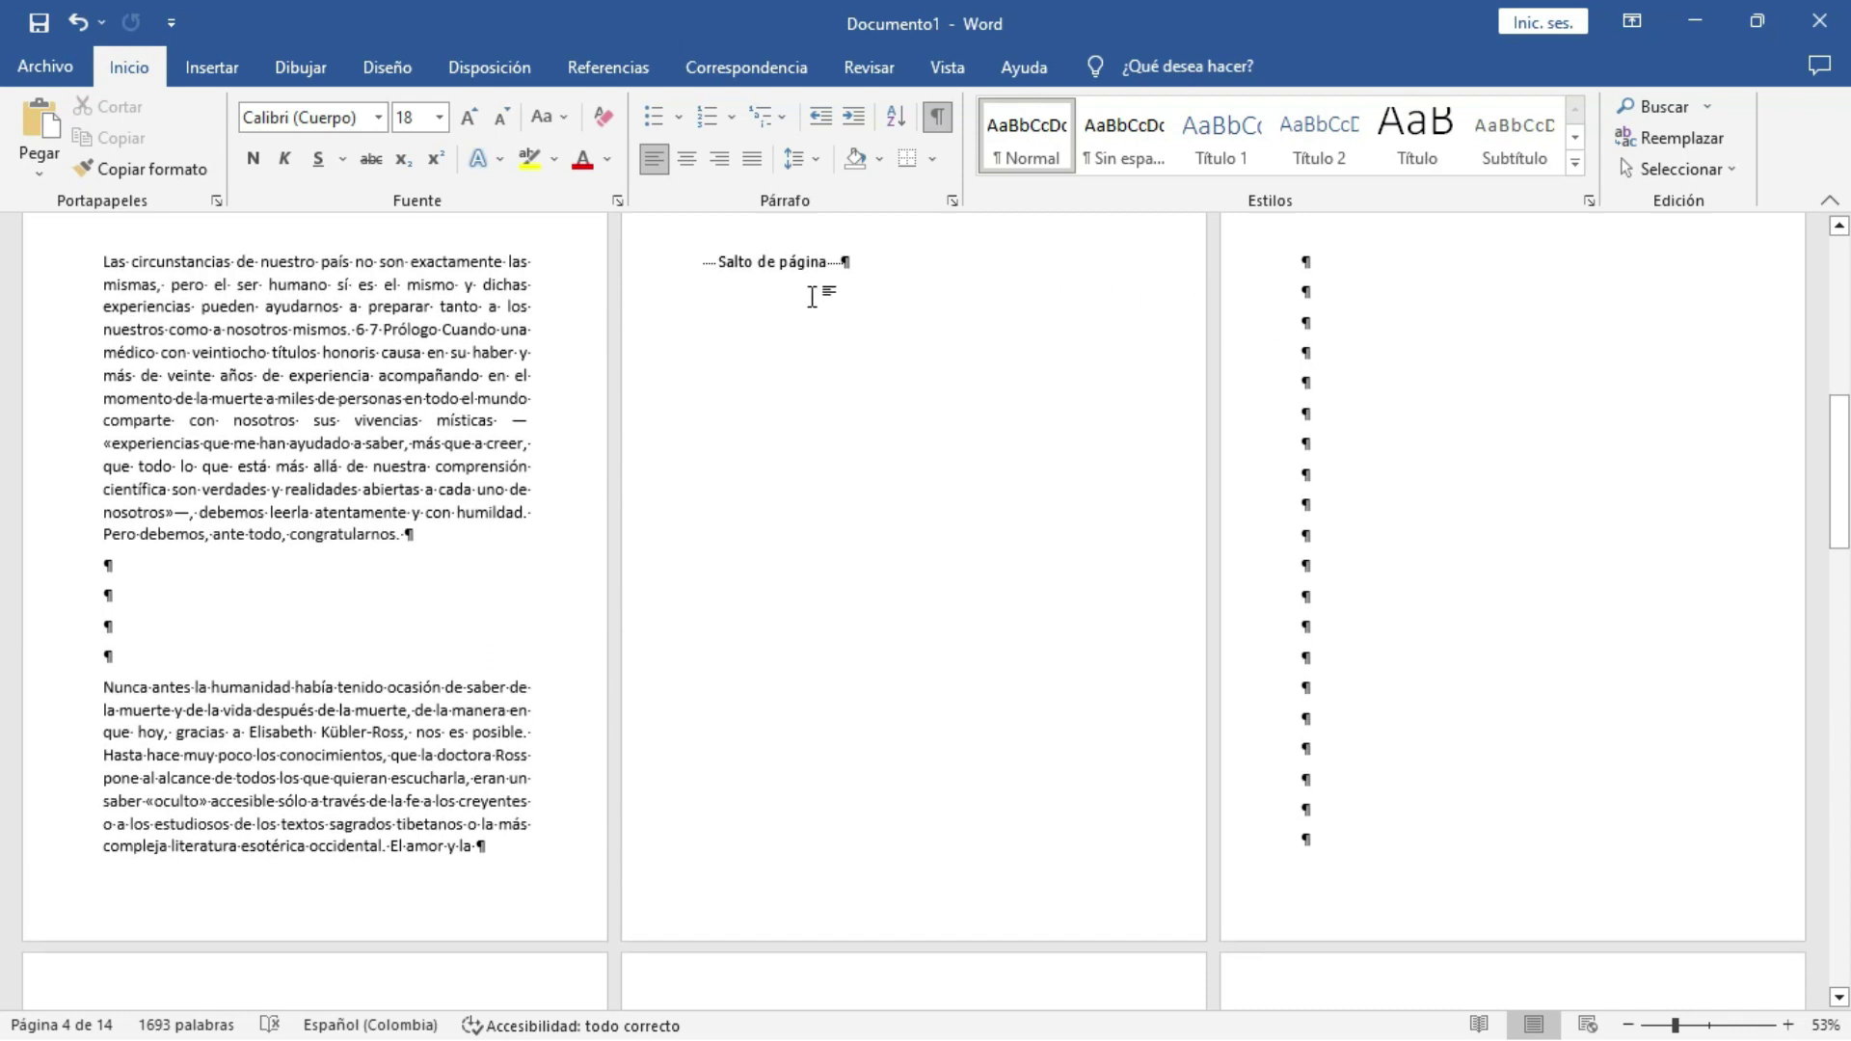
pyautogui.scroll(4, 767, 303)
pyautogui.scroll(5, 767, 303)
pyautogui.scroll(6, 767, 303)
pyautogui.scroll(2, 768, 302)
pyautogui.scroll(1, 768, 302)
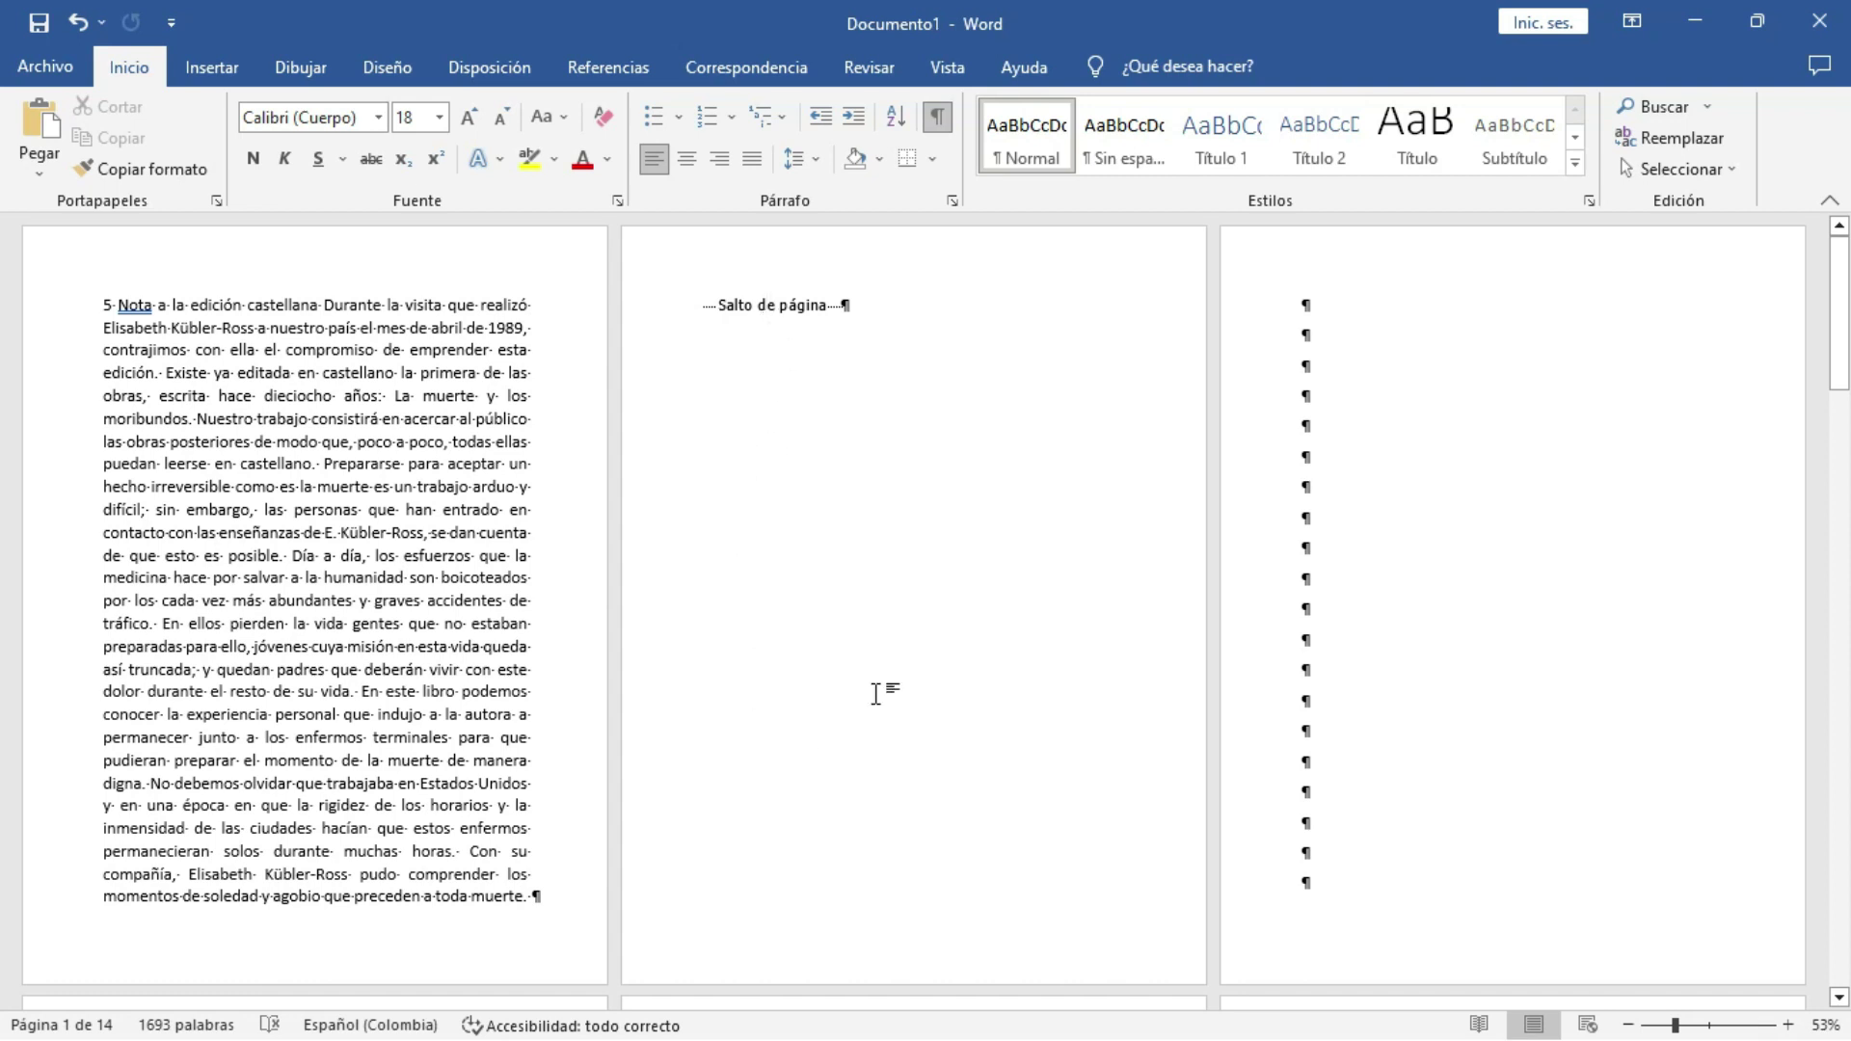
# Delete the manual page break on page 2, bringing the document to 13 pages
pyautogui.moveTo(1342, 307); pyautogui.dragTo(1296, 306)
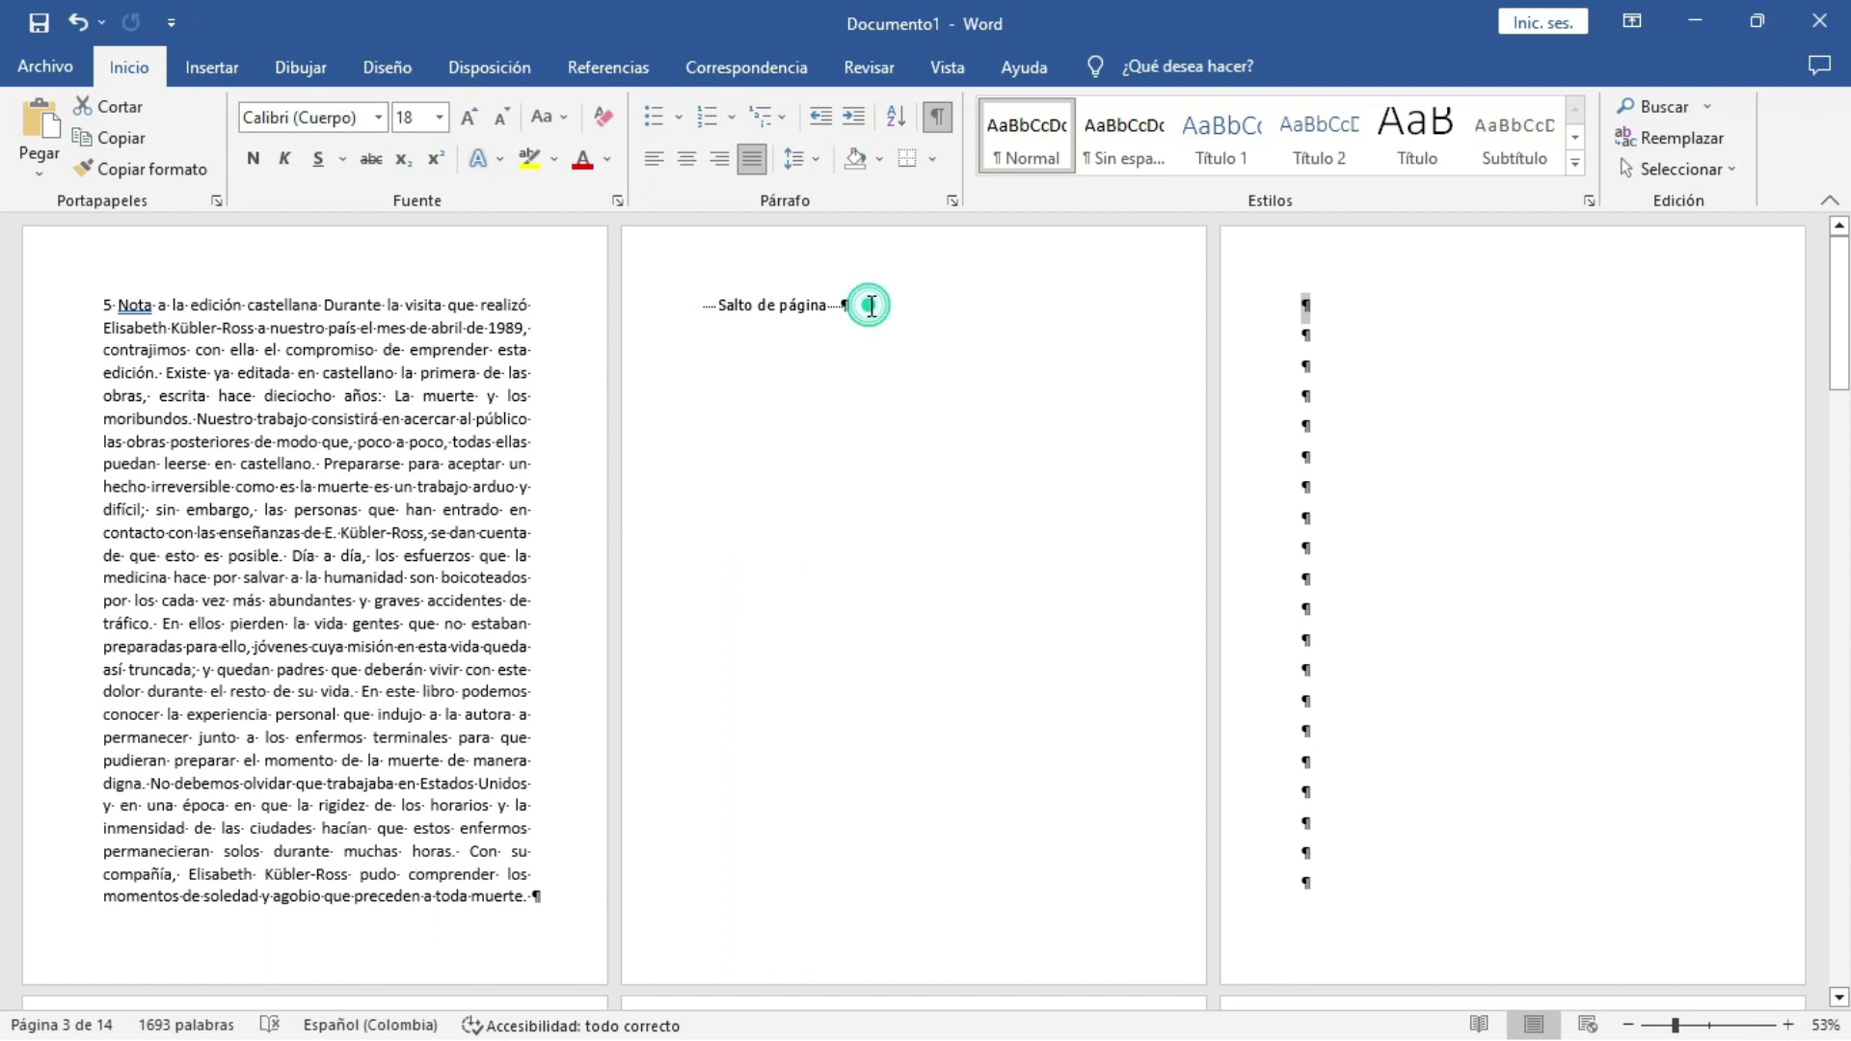
pyautogui.moveTo(871, 306); pyautogui.dragTo(702, 307)
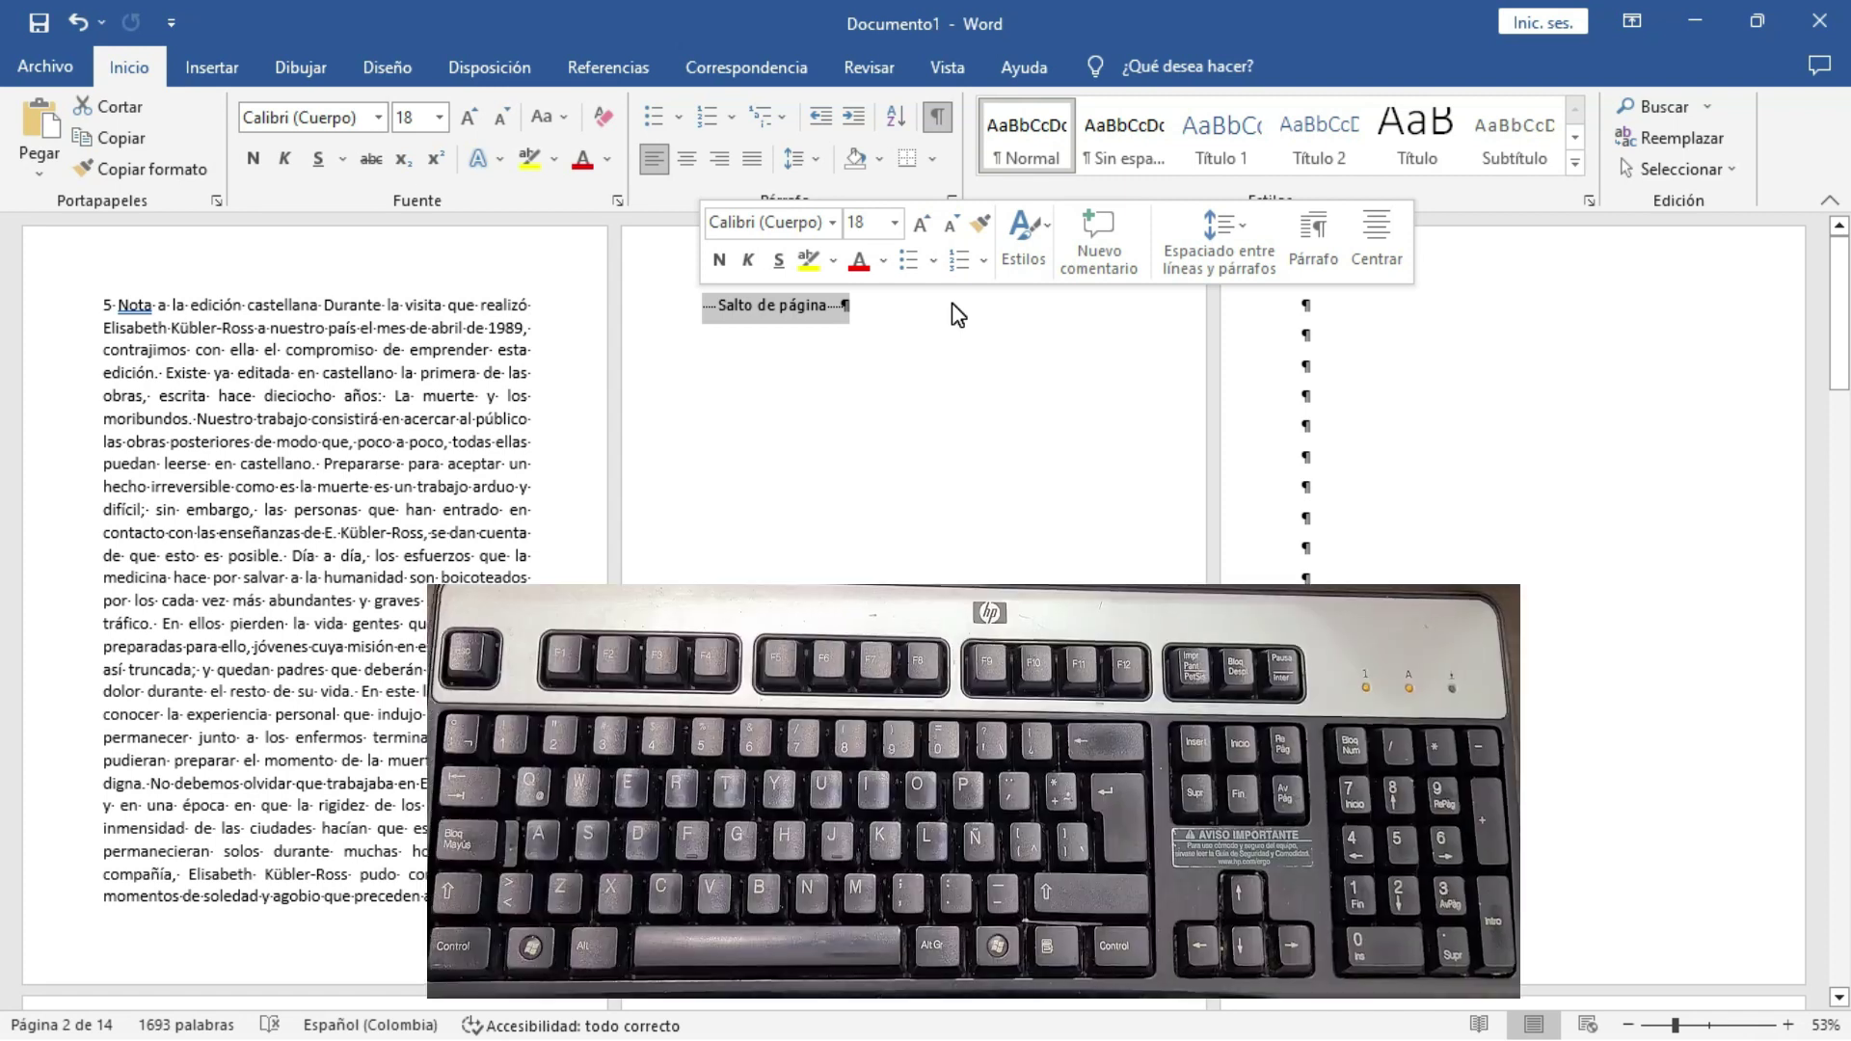
pyautogui.press('Delete')
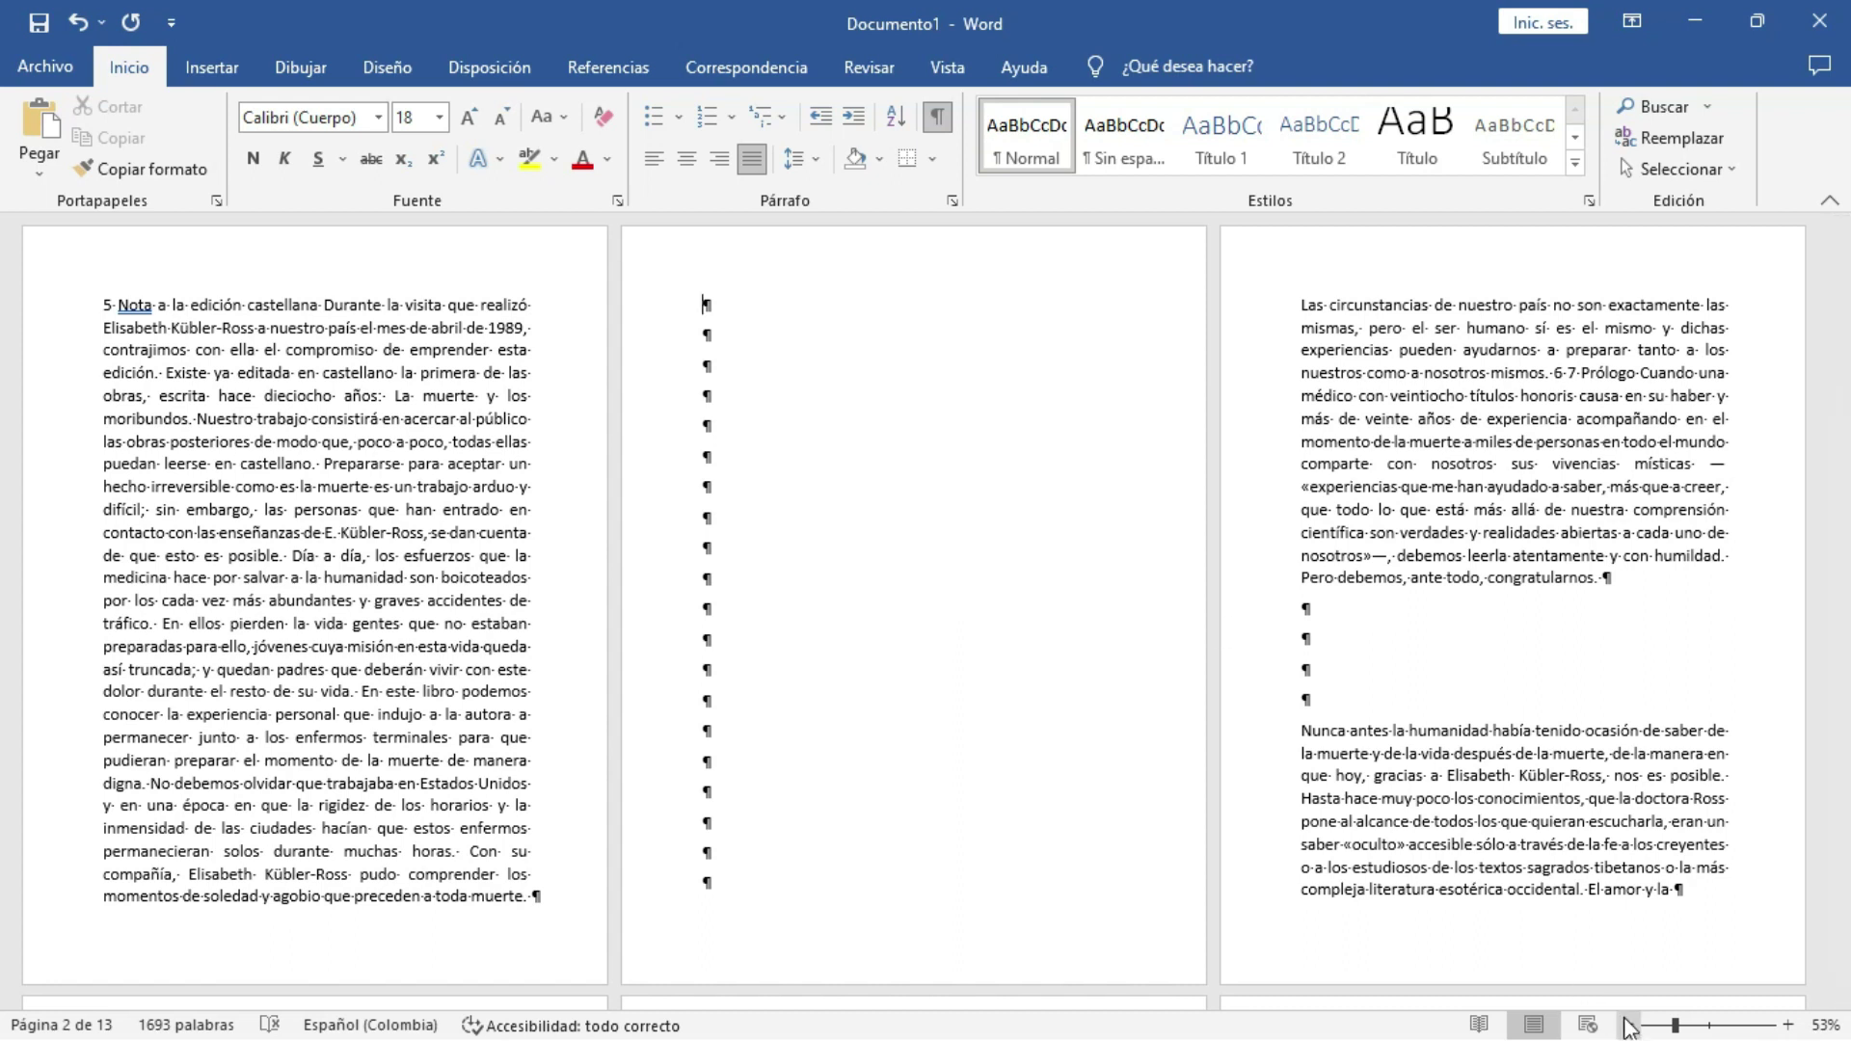
# Zoom out with the slider until the pages show five per row
pyautogui.click(1627, 1025)
pyautogui.click(1627, 1025)
pyautogui.click(1627, 1025)
pyautogui.click(1626, 1025)
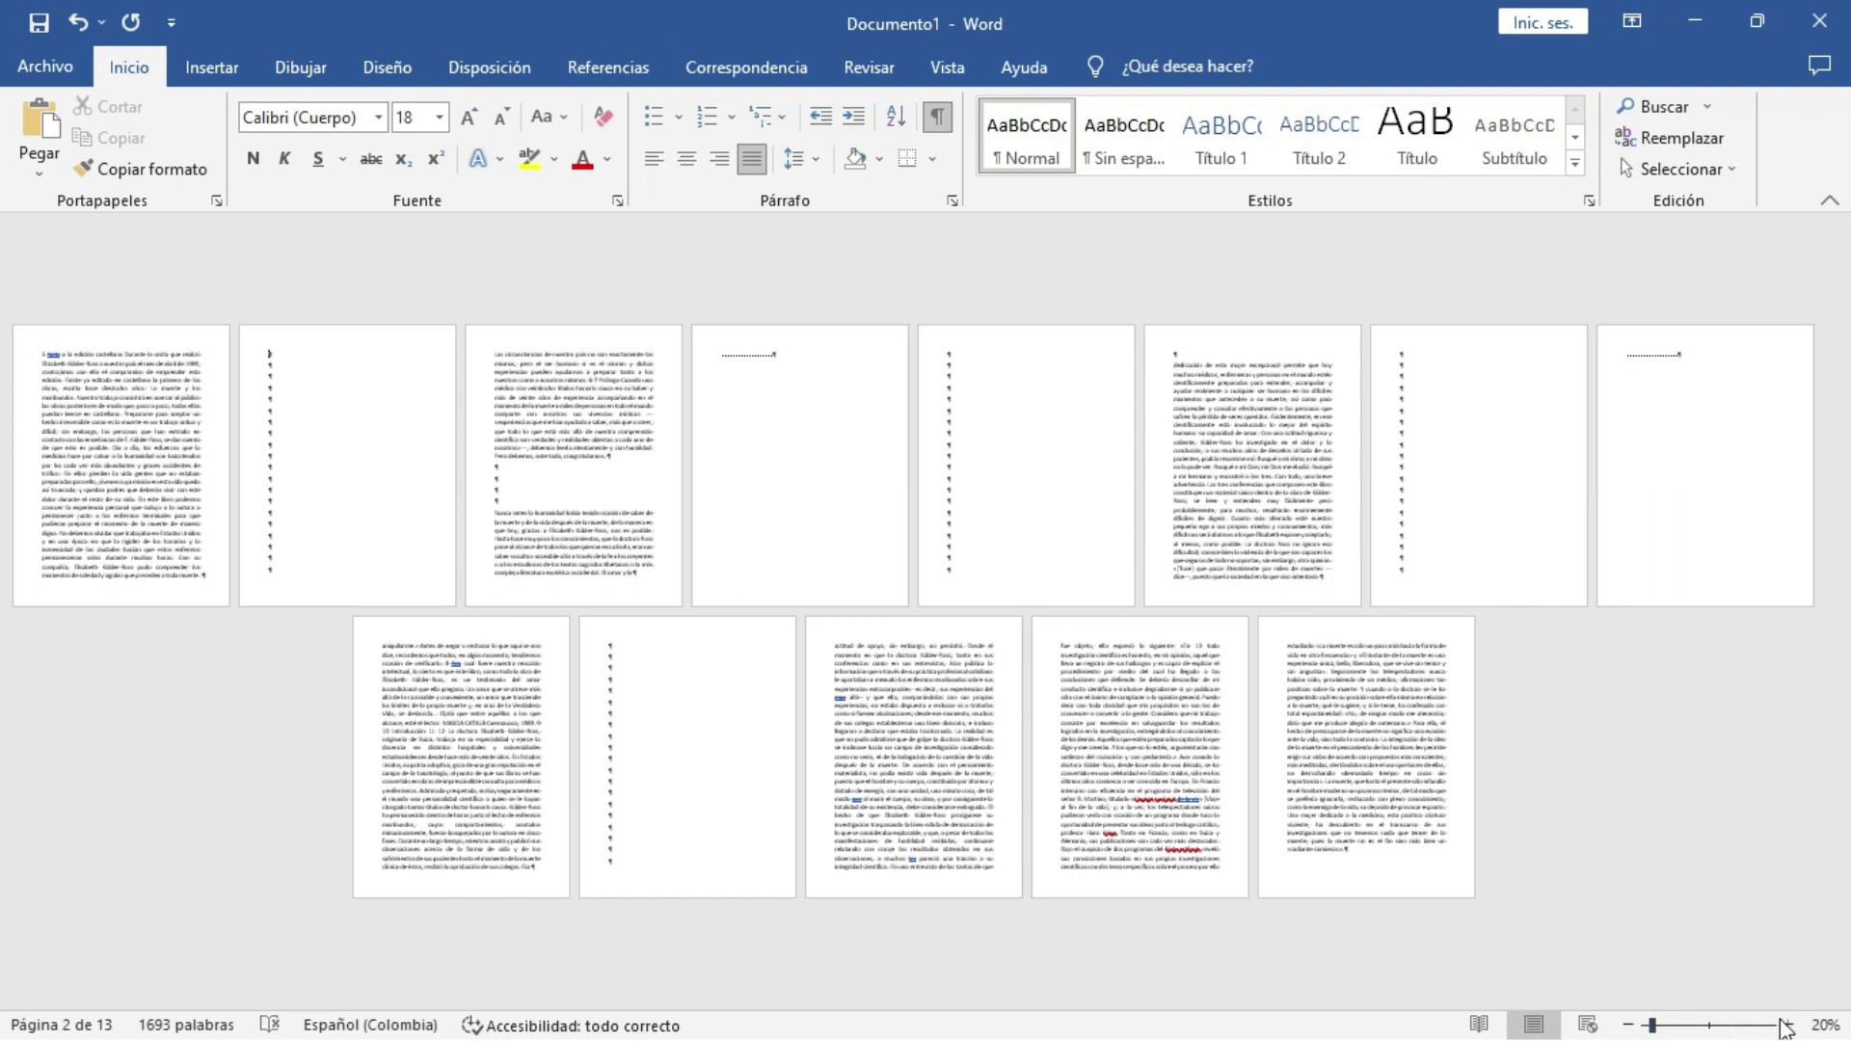
pyautogui.click(1787, 1025)
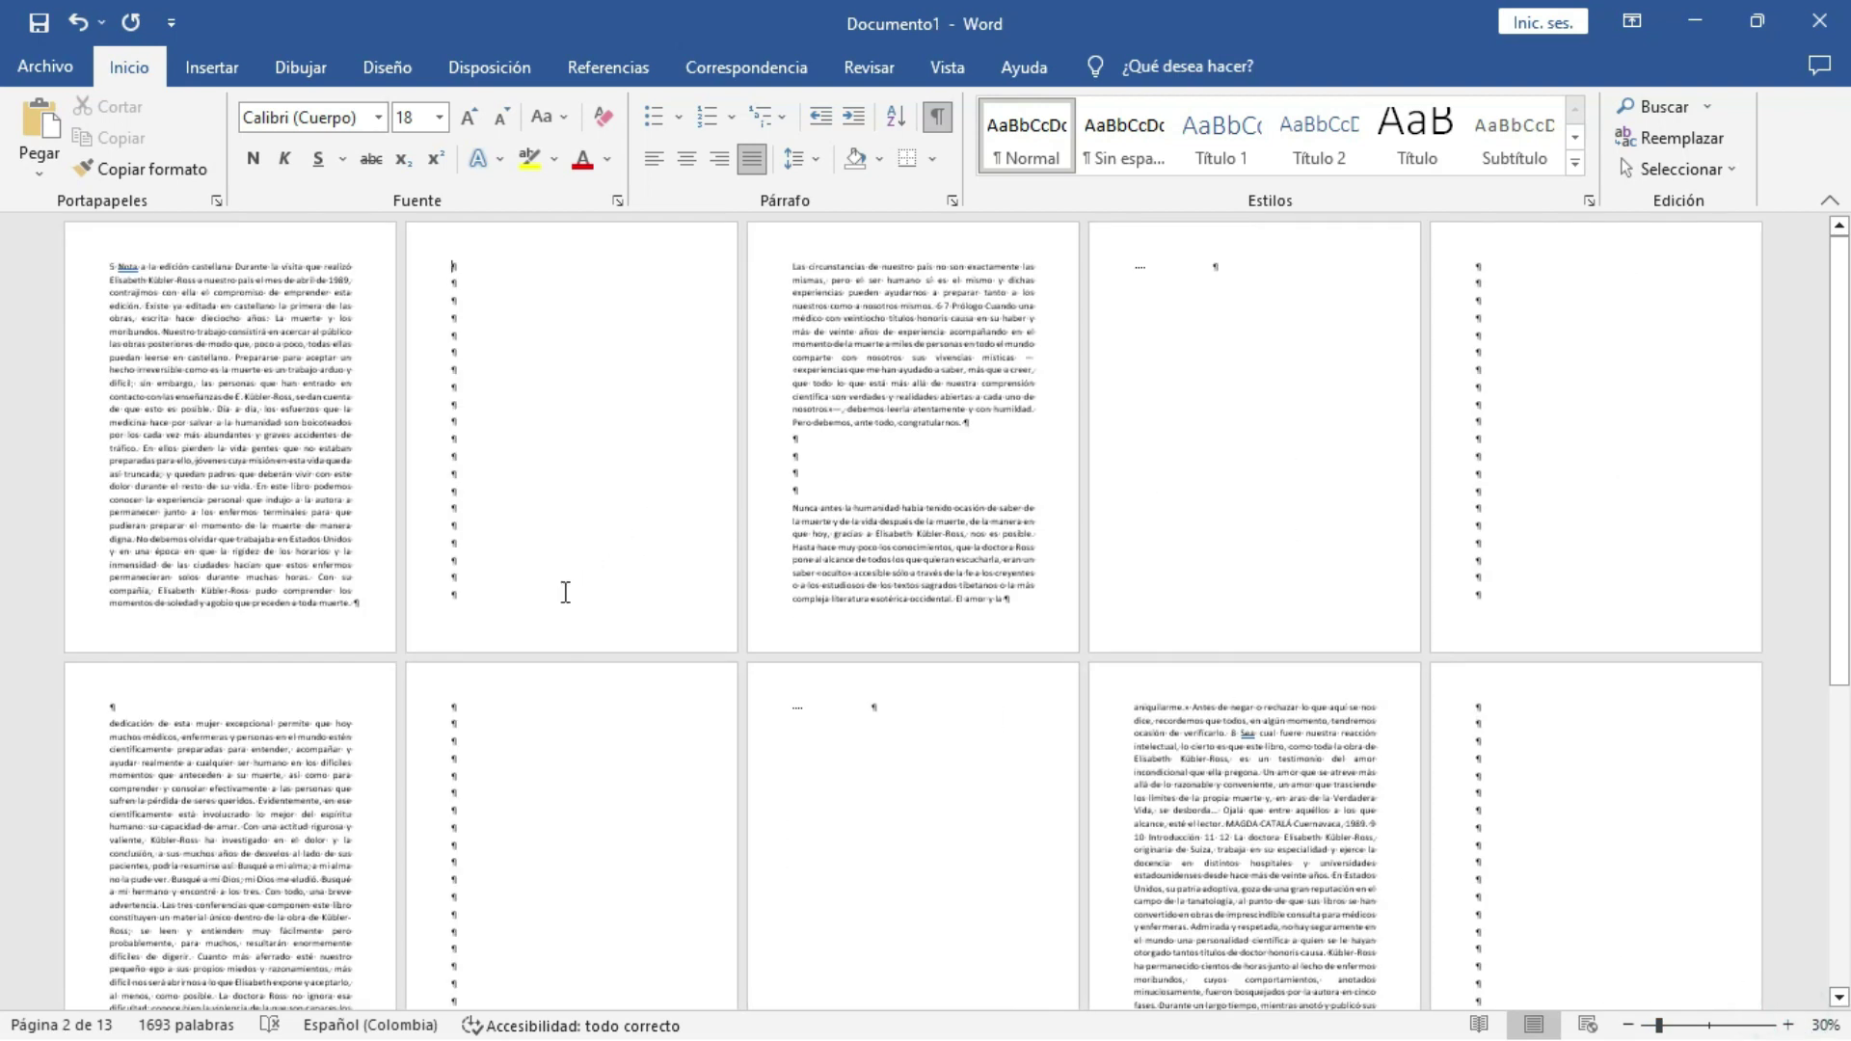
# Delete the empty paragraphs on pages 2 and 4 and the dotted-line paragraph on page 3
pyautogui.moveTo(519, 608); pyautogui.dragTo(452, 435)
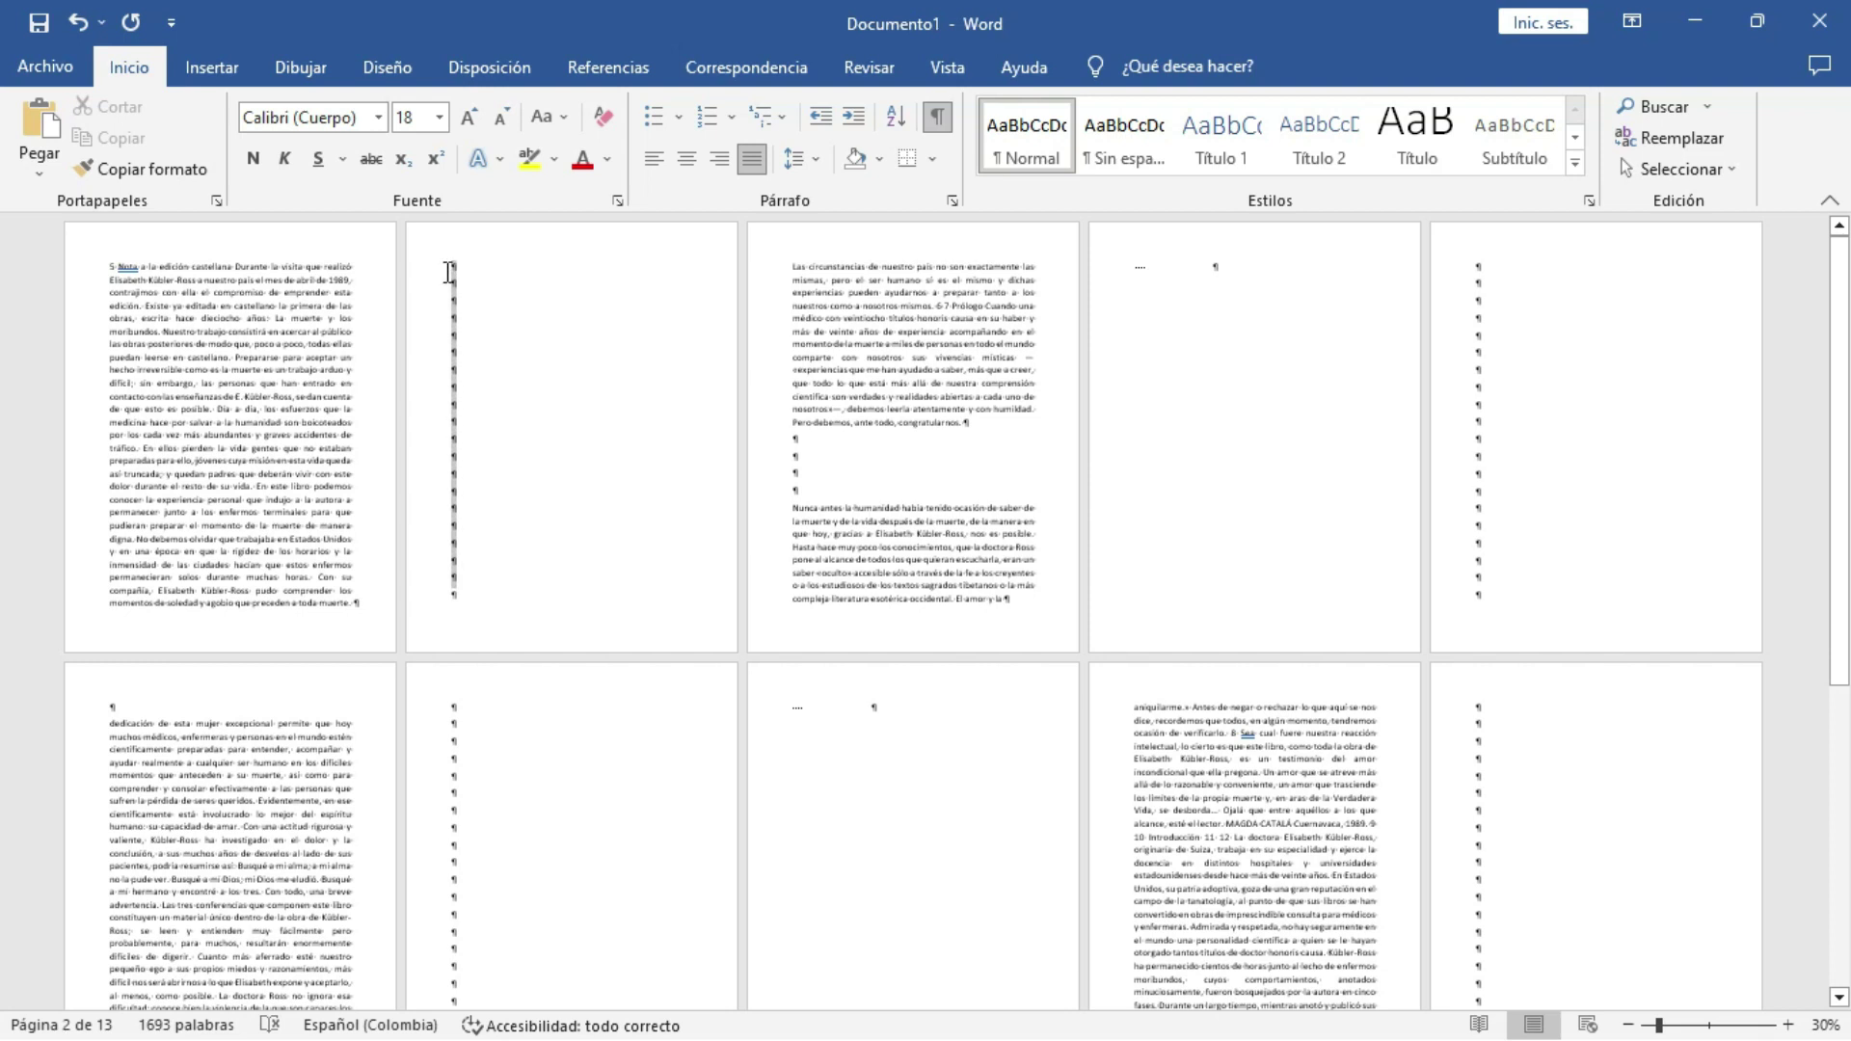
pyautogui.moveTo(448, 272); pyautogui.dragTo(448, 282)
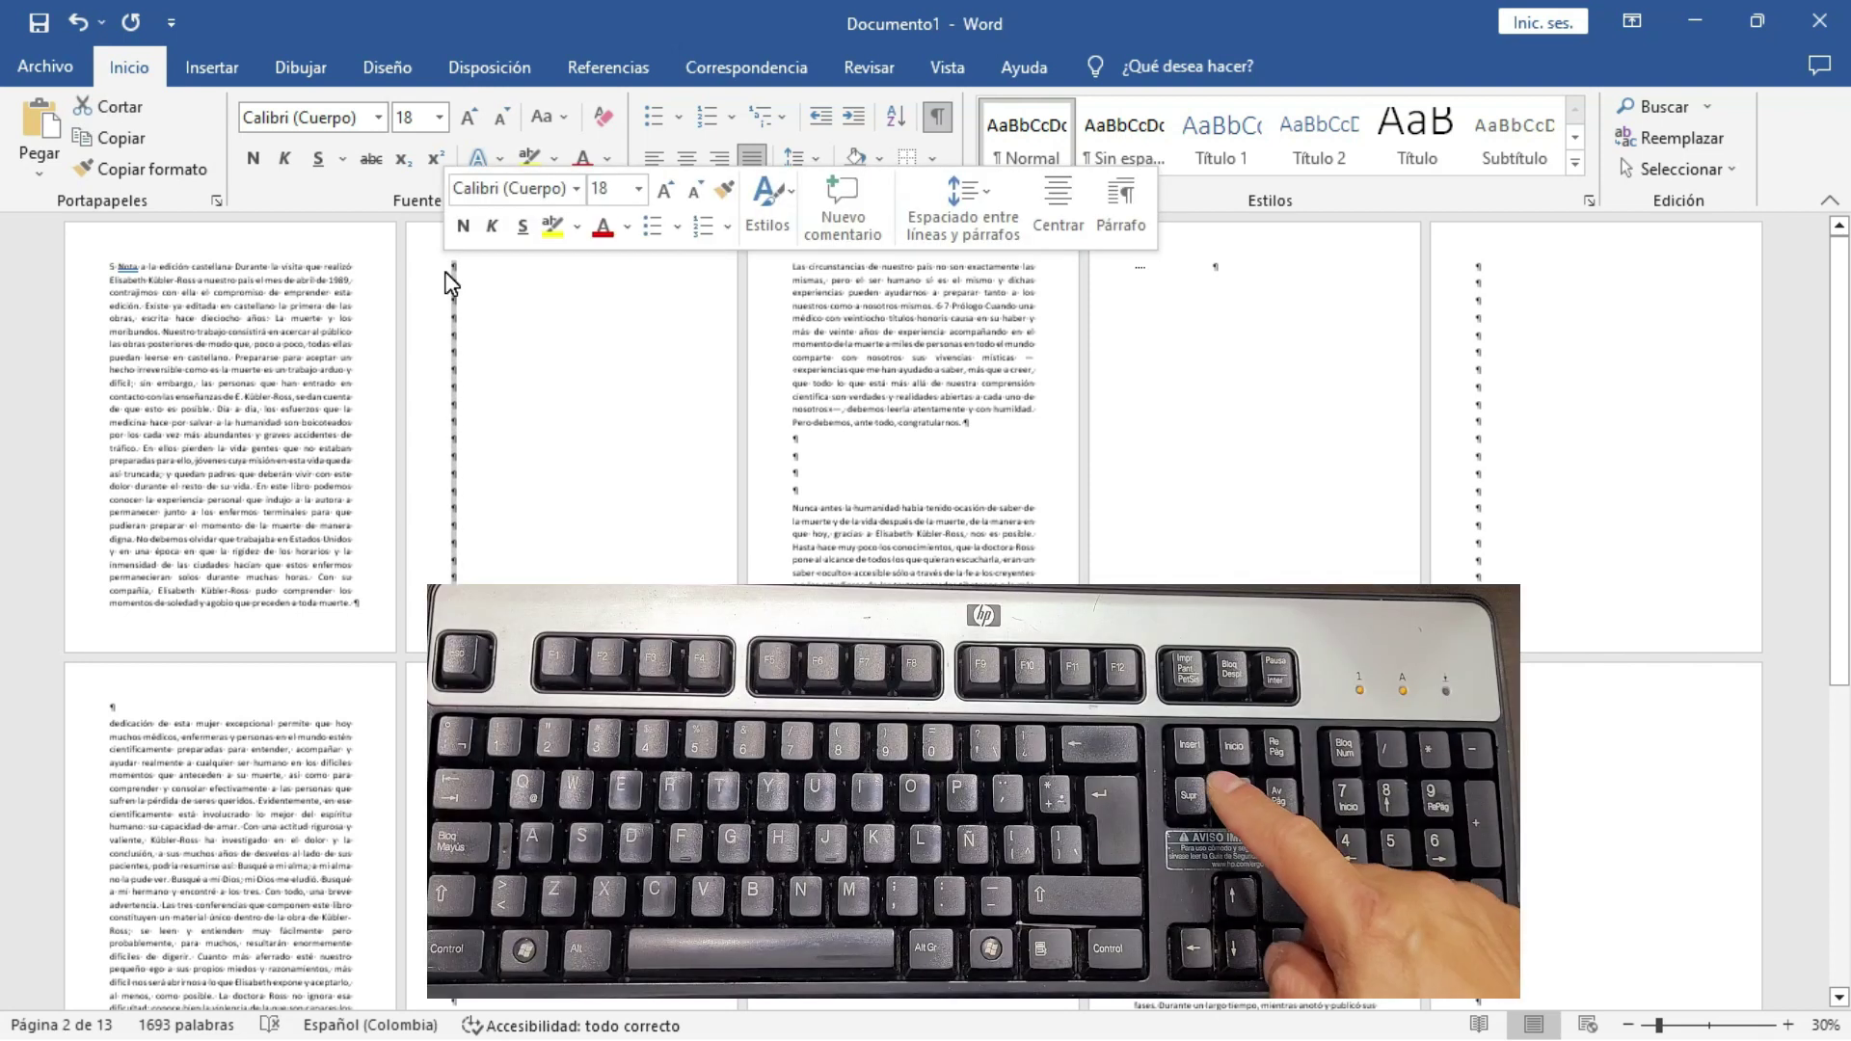
pyautogui.press('Delete')
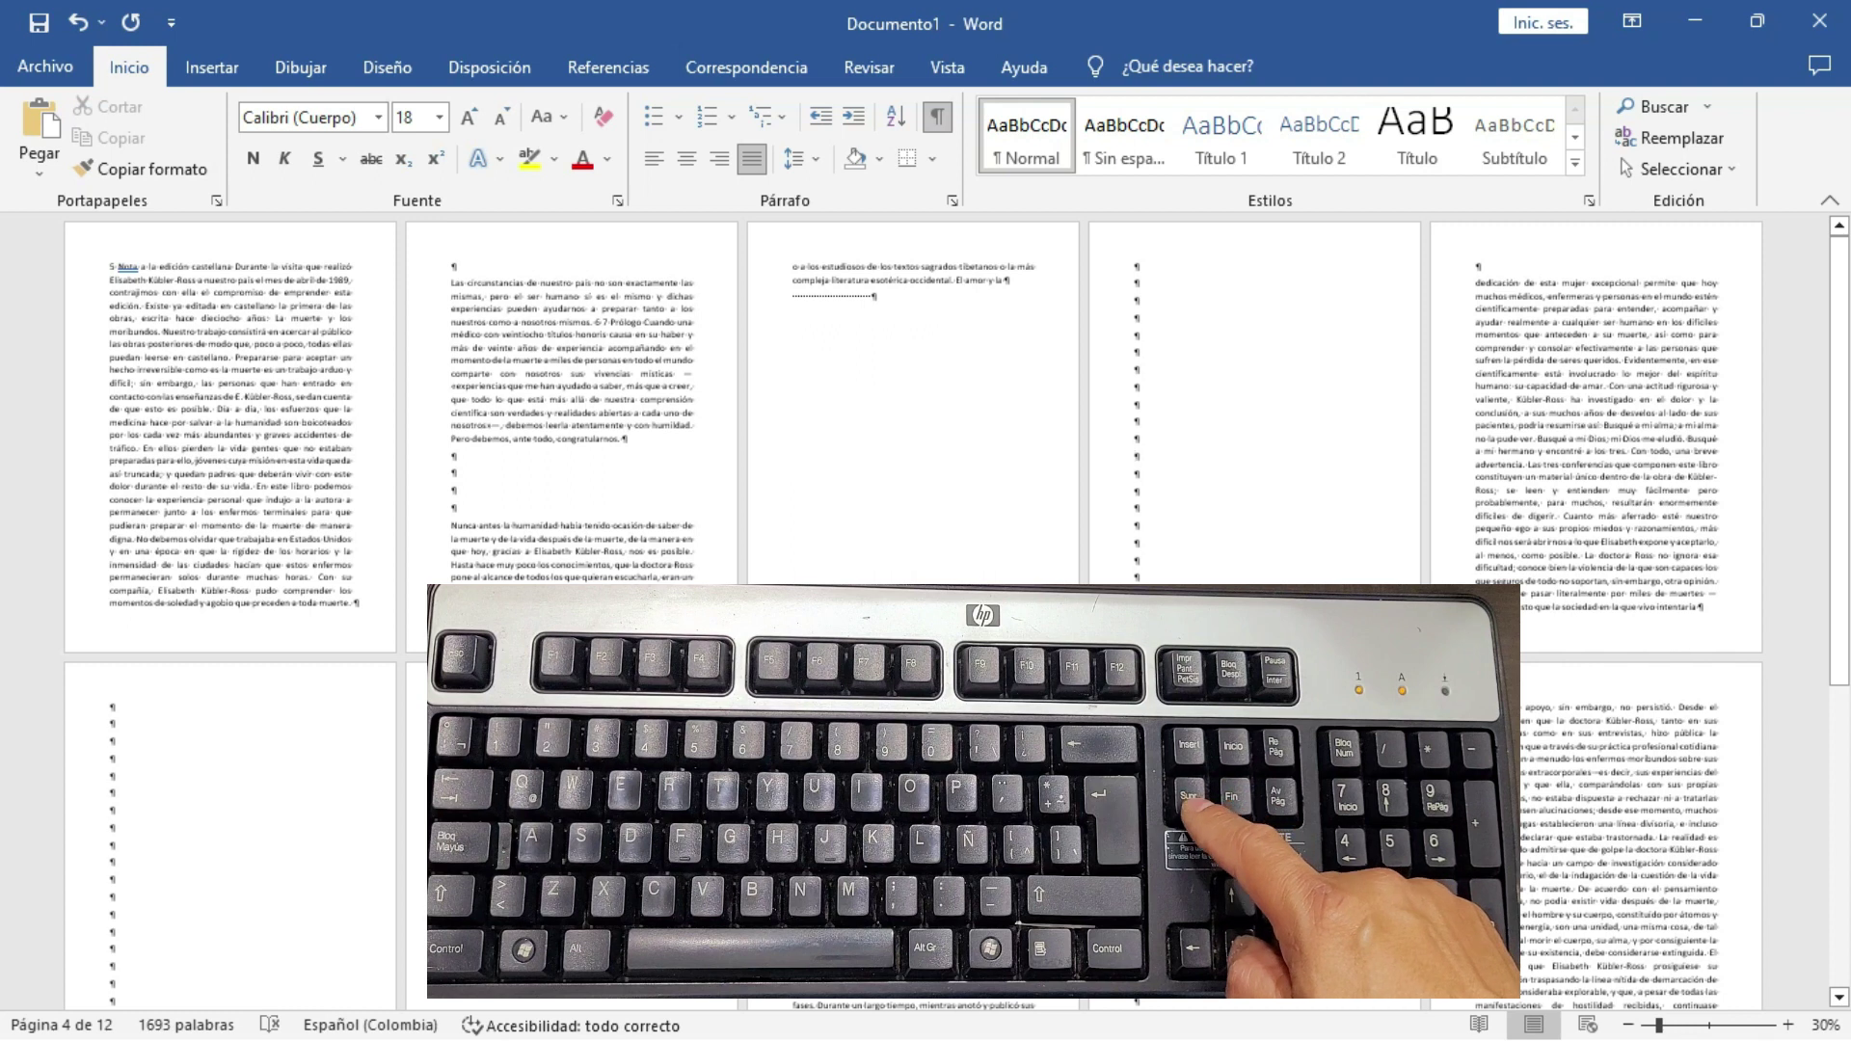
pyautogui.moveTo(1137, 1003); pyautogui.dragTo(1130, 256)
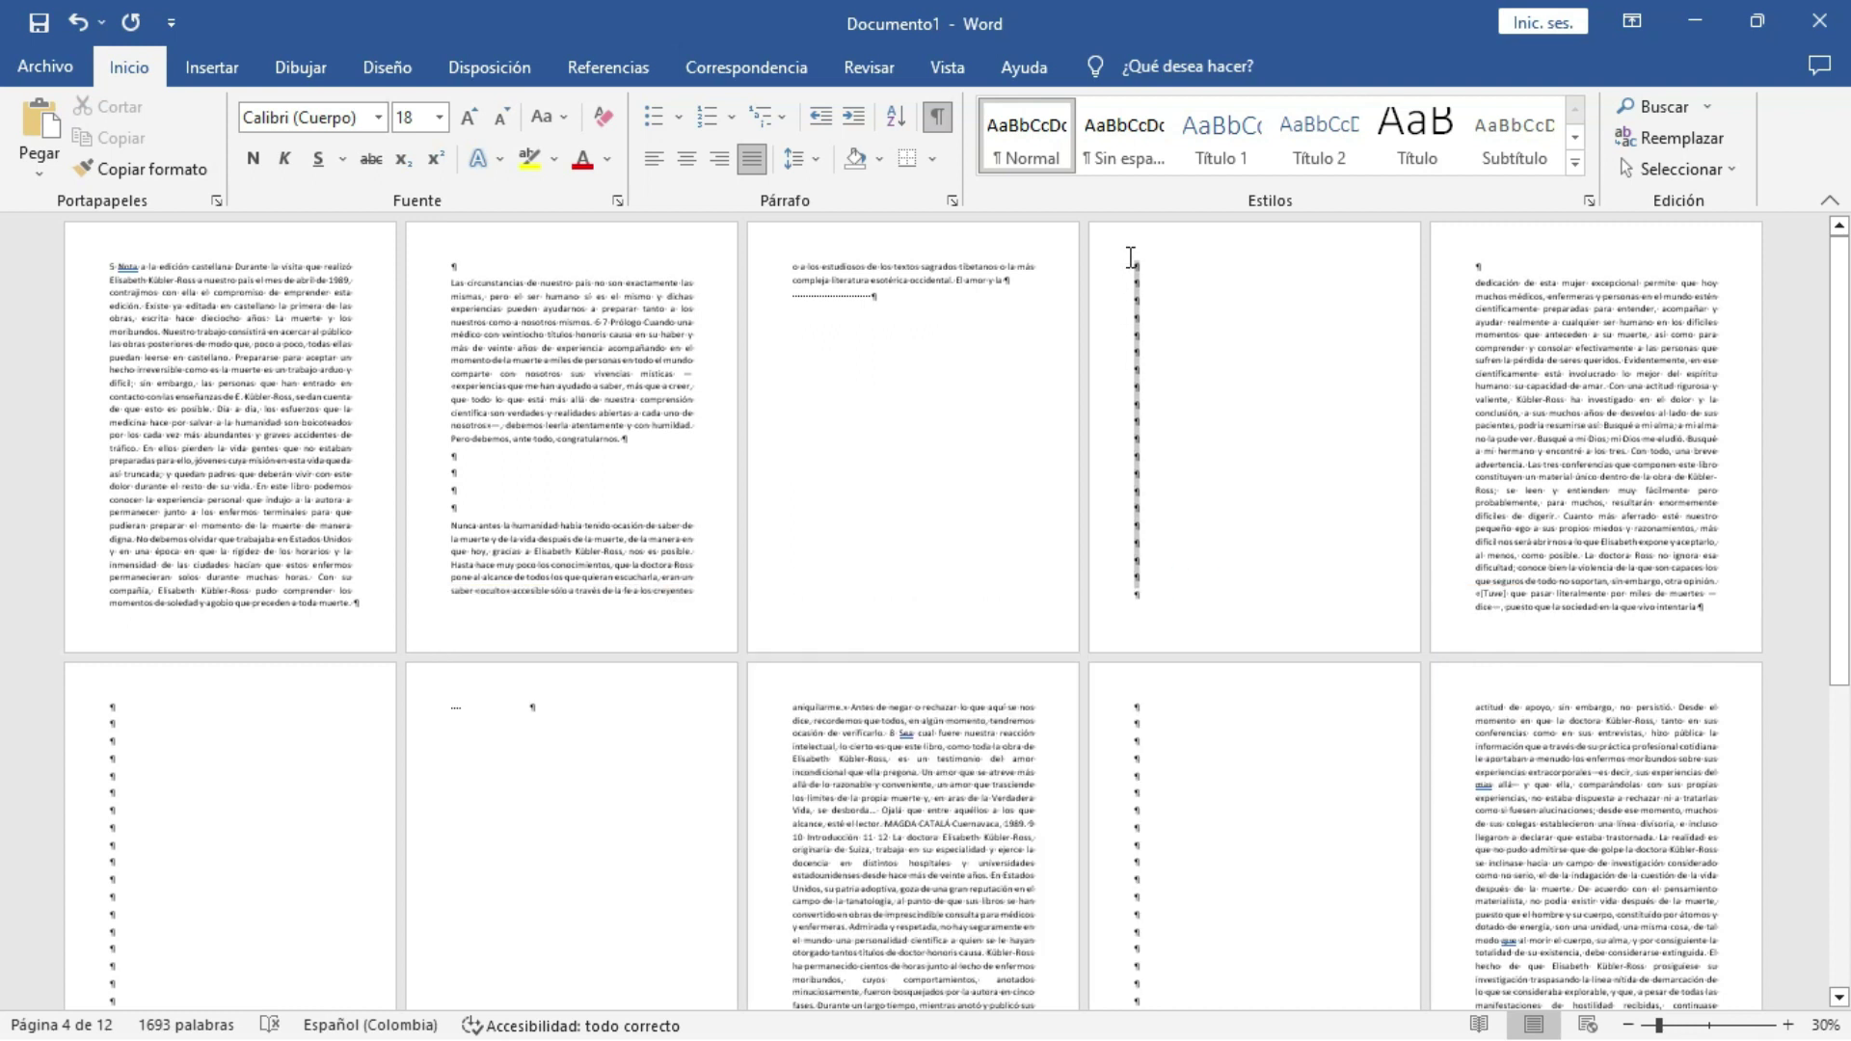
pyautogui.press('Delete')
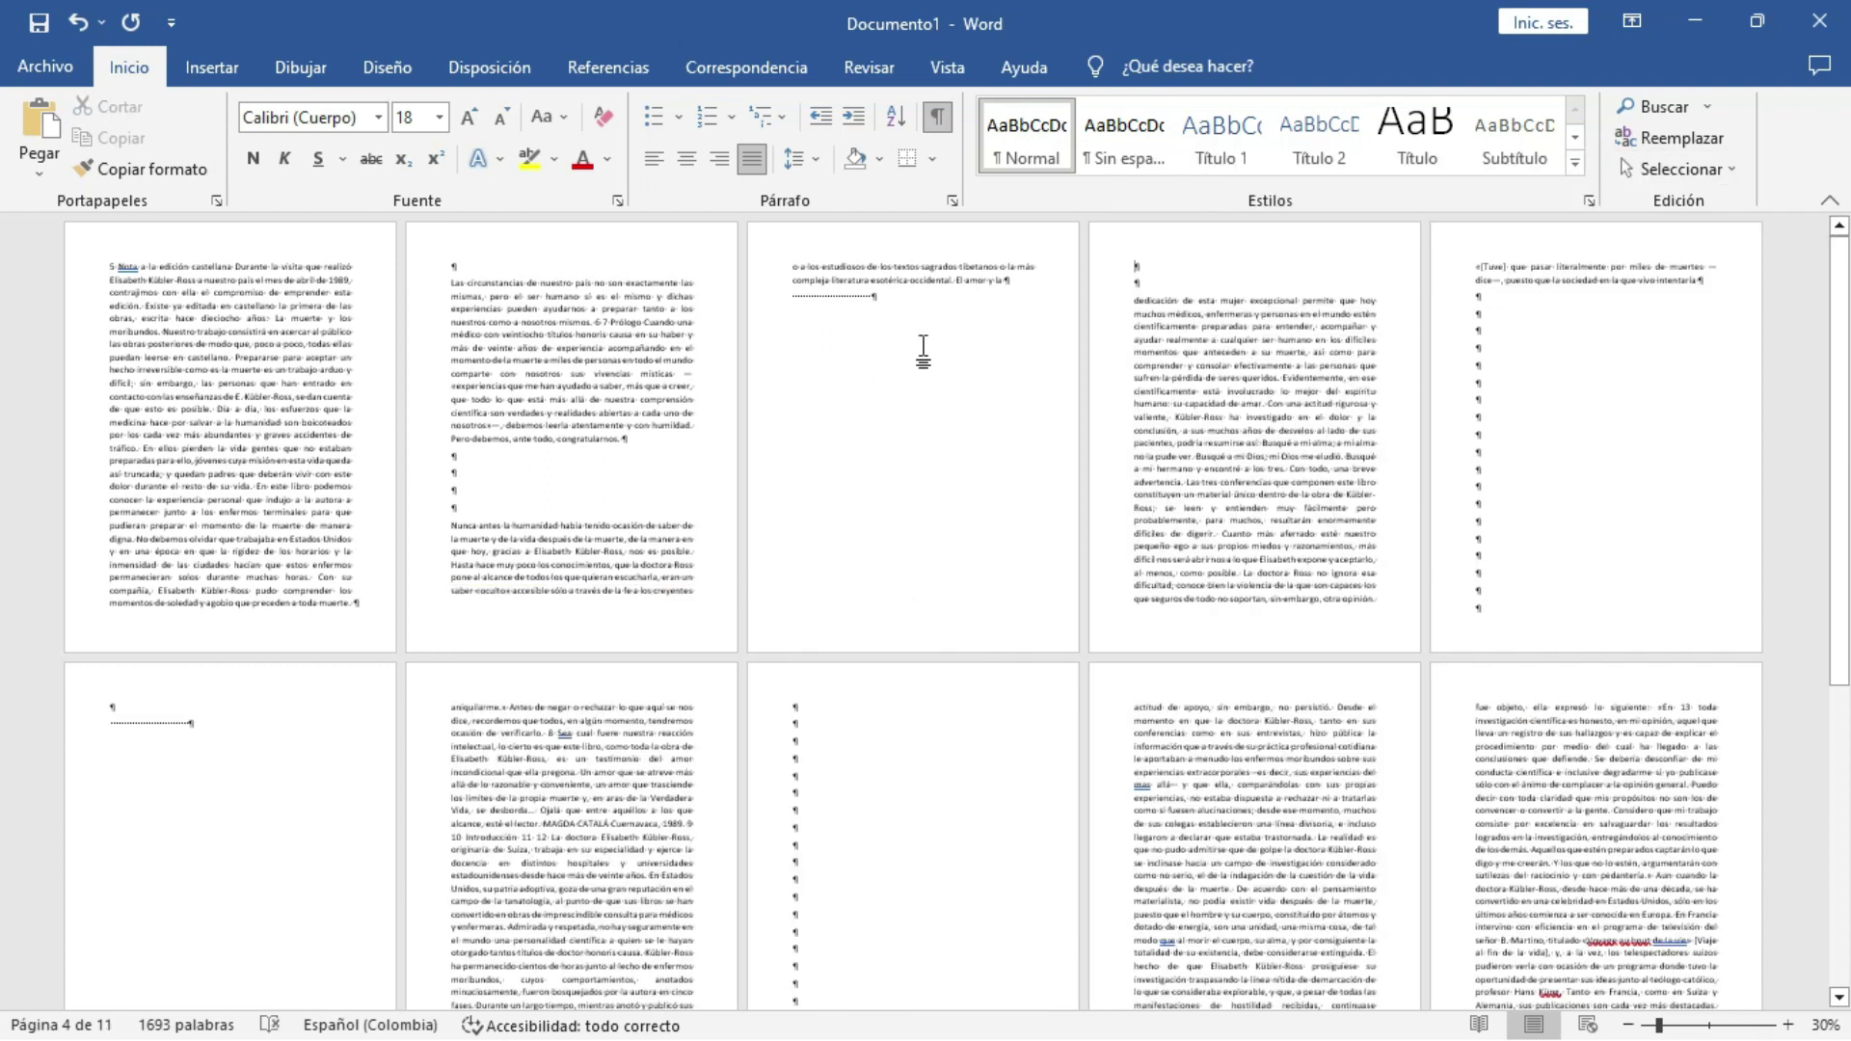
pyautogui.moveTo(868, 587); pyautogui.dragTo(793, 367)
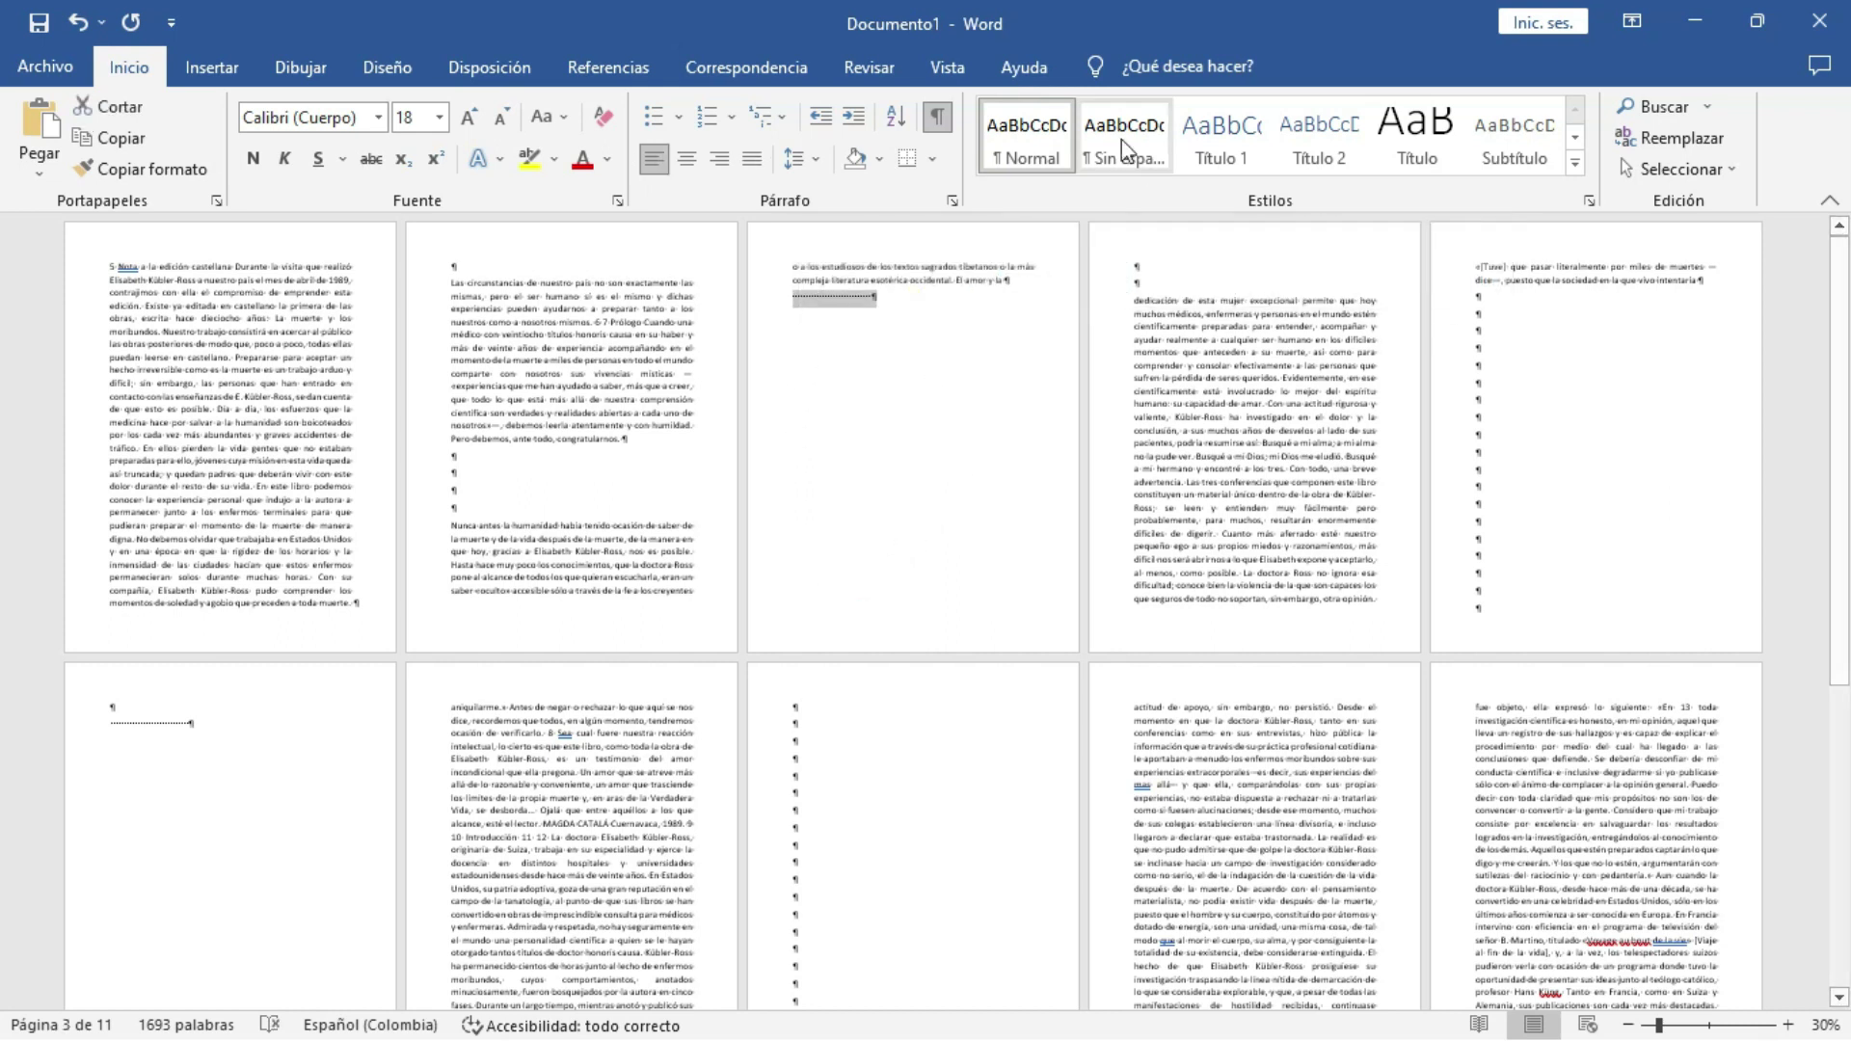
pyautogui.press('Delete')
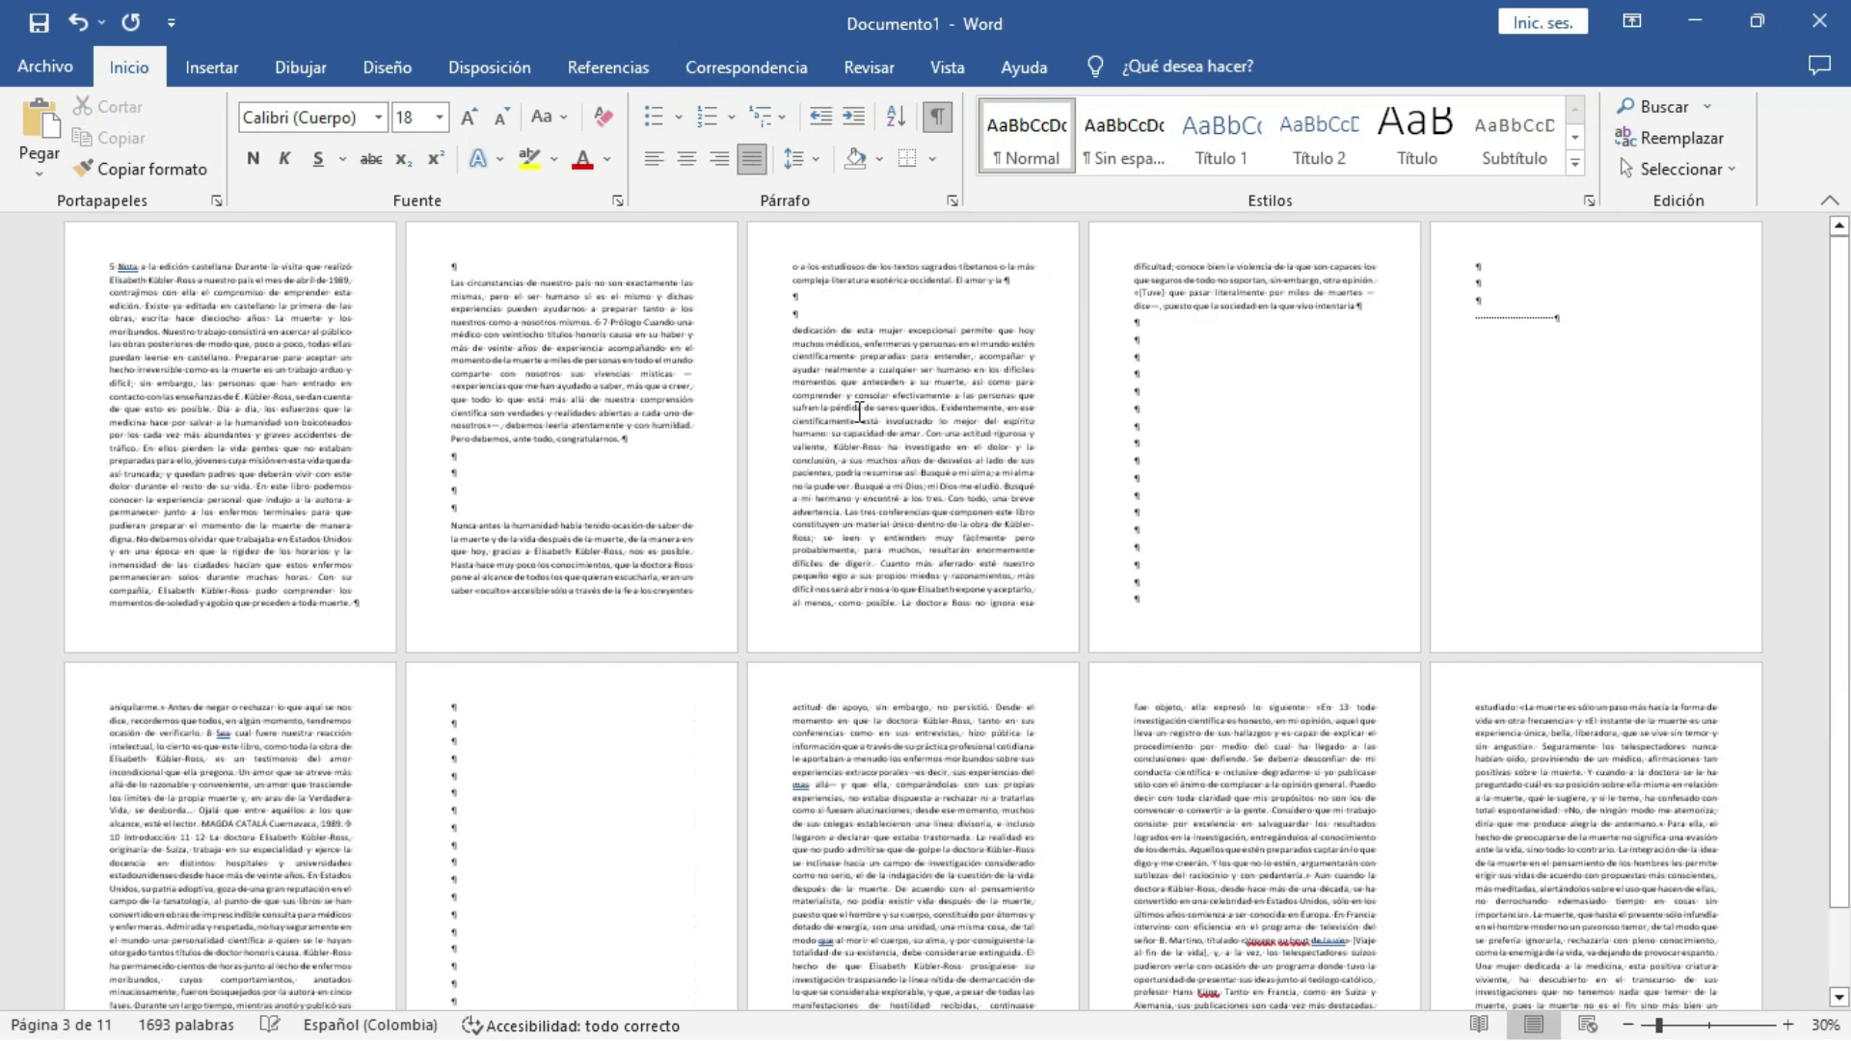
# Delete the empty paragraphs and dotted line on page 4 and the empty paragraphs on page 5
pyautogui.moveTo(1156, 620); pyautogui.dragTo(1141, 345)
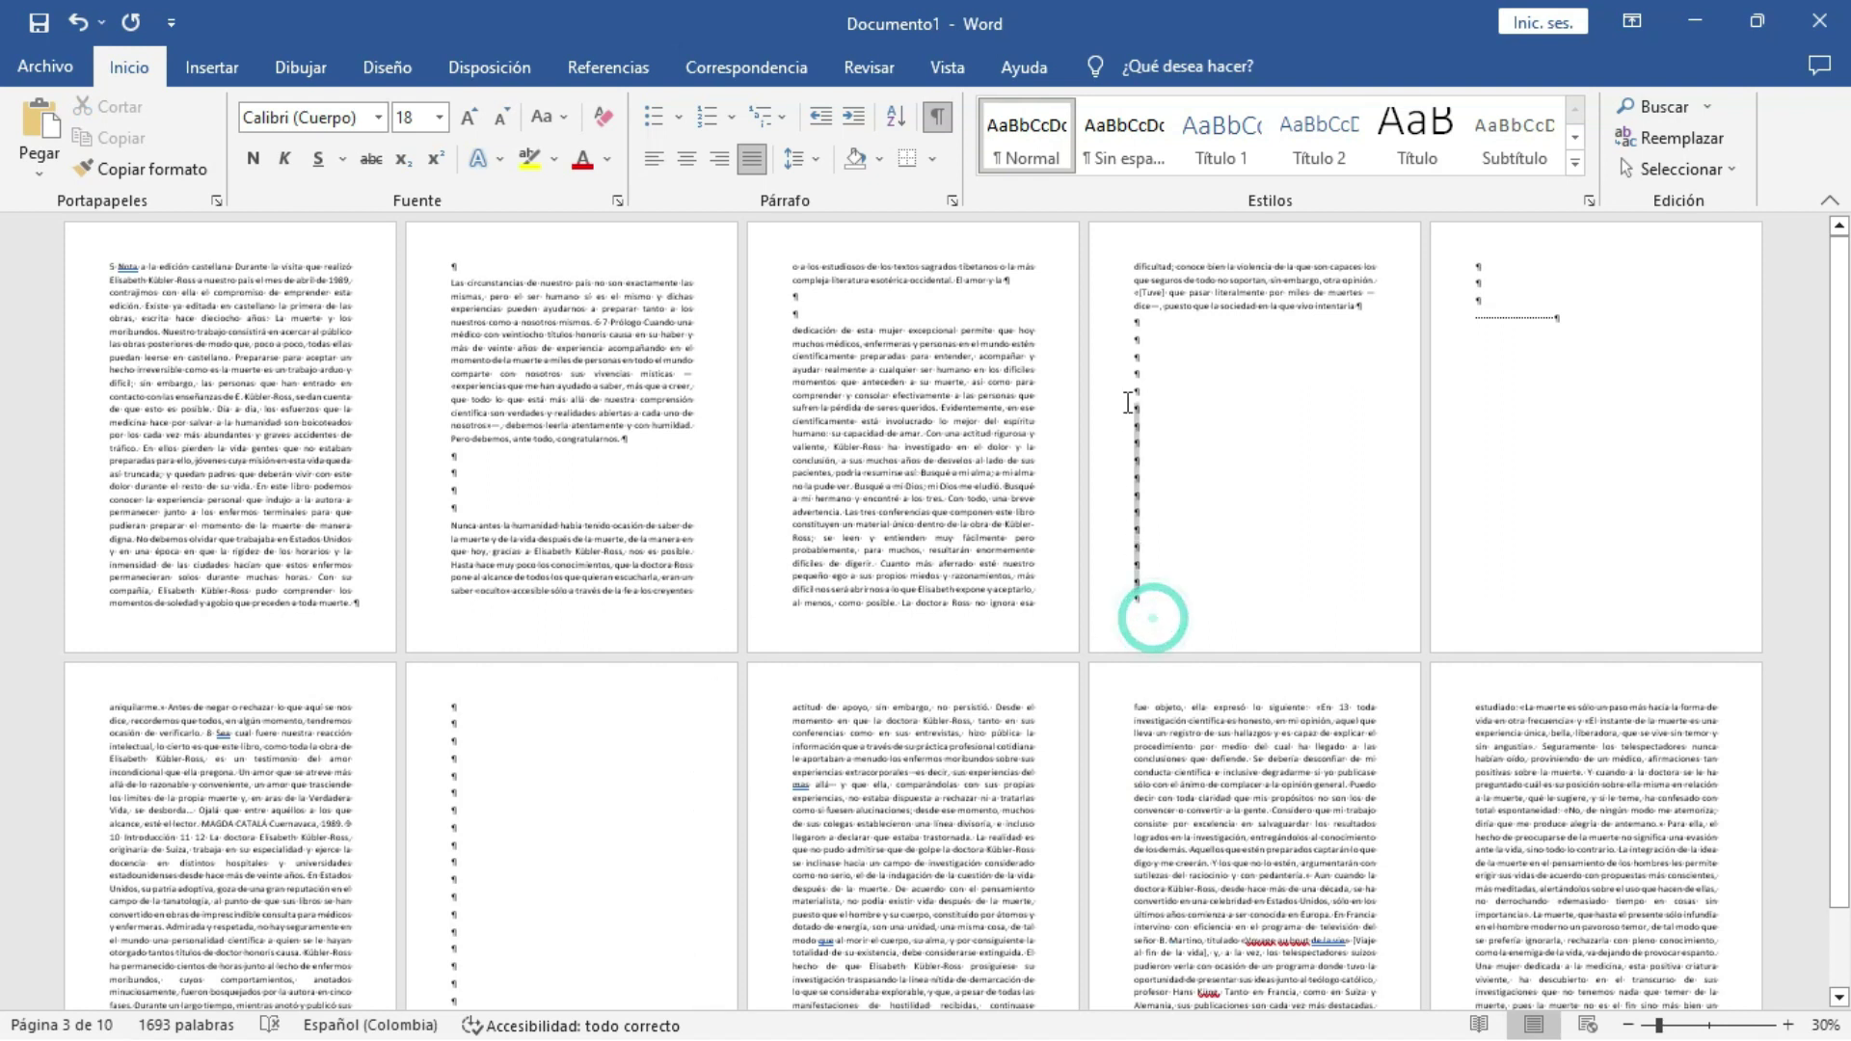
pyautogui.press('Delete')
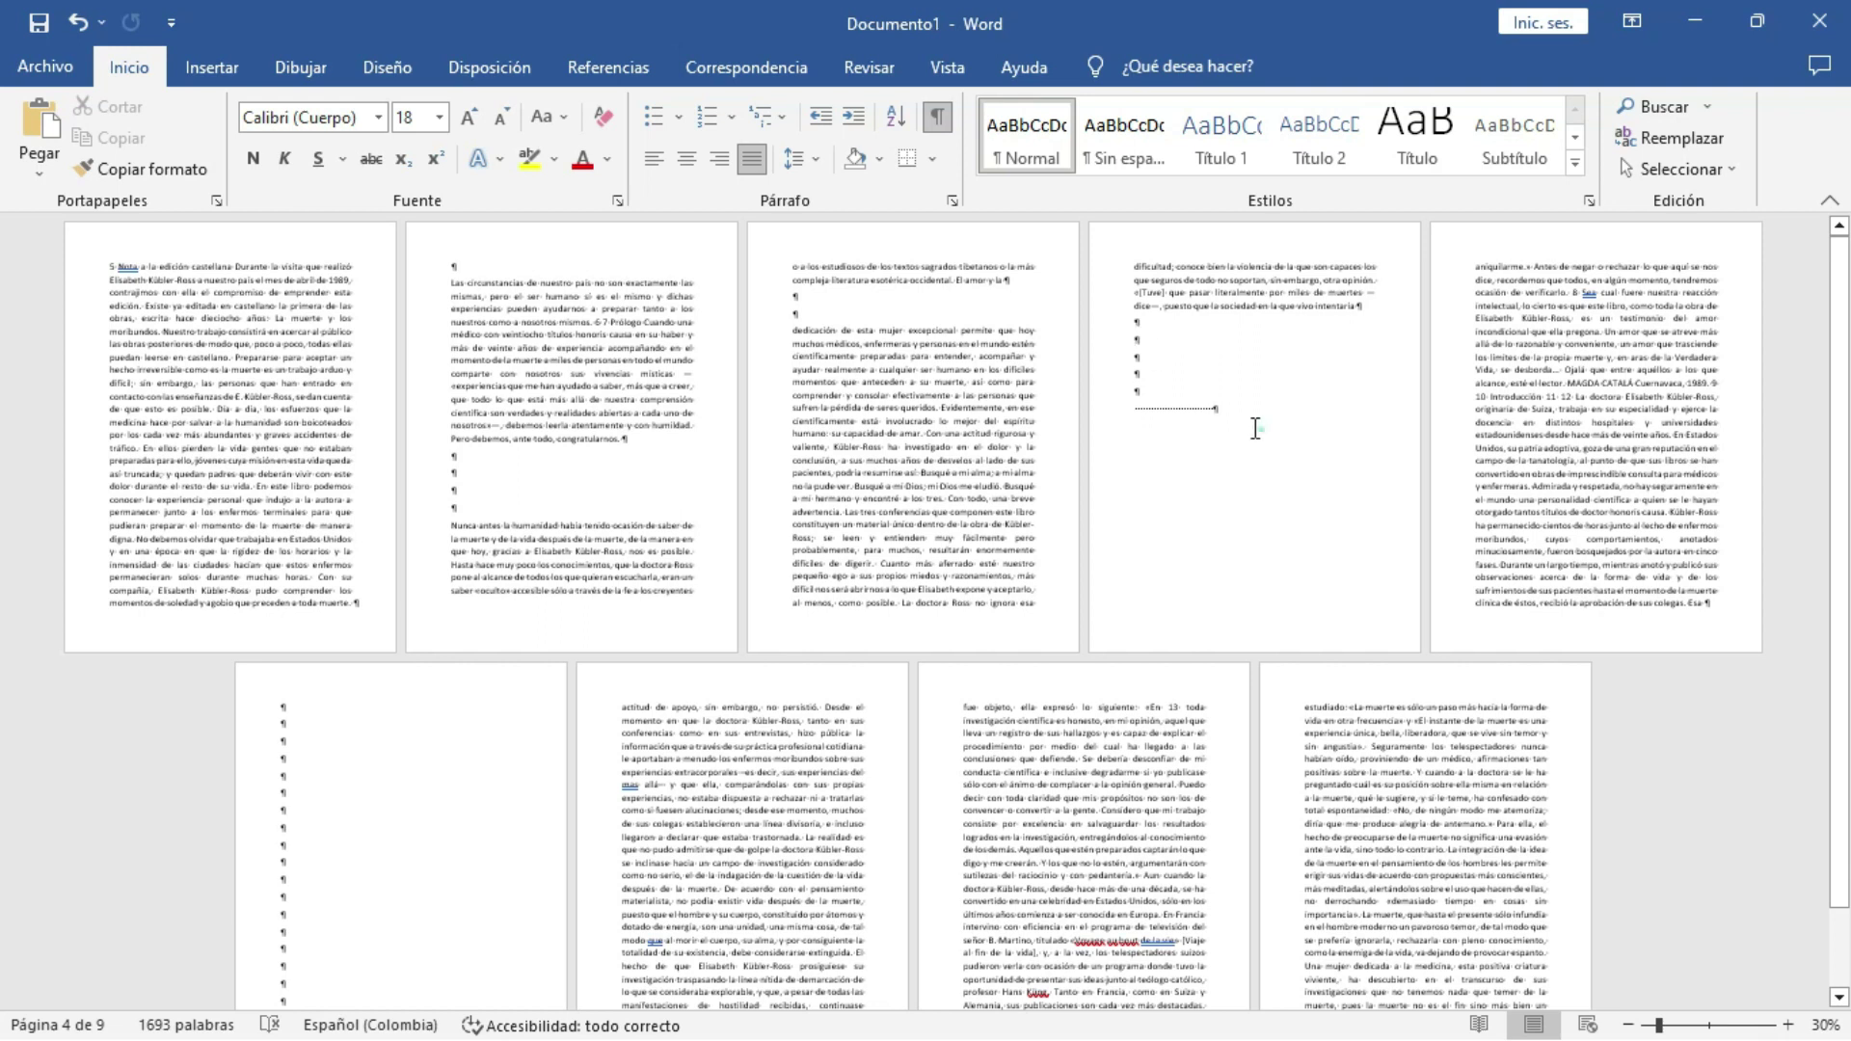
pyautogui.moveTo(1255, 428); pyautogui.dragTo(1130, 321)
pyautogui.press('Delete')
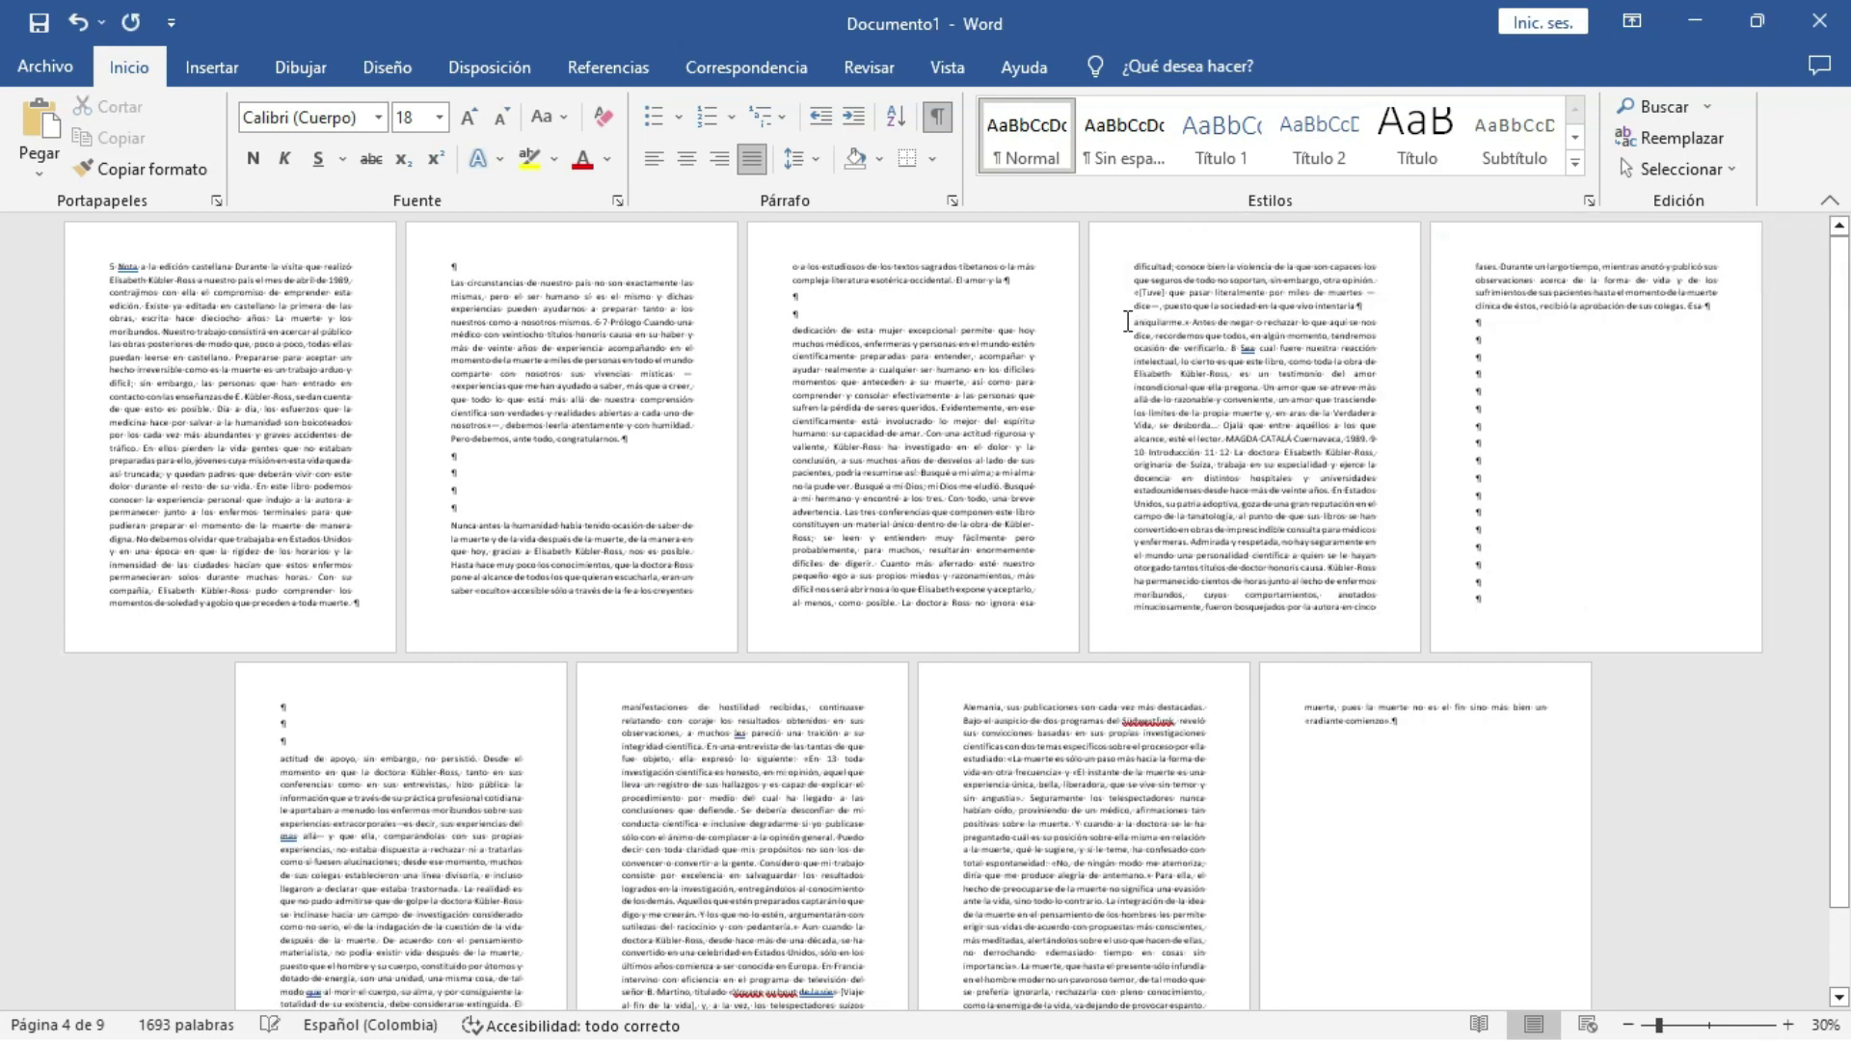
pyautogui.moveTo(1522, 608); pyautogui.dragTo(1456, 385)
pyautogui.press('Delete')
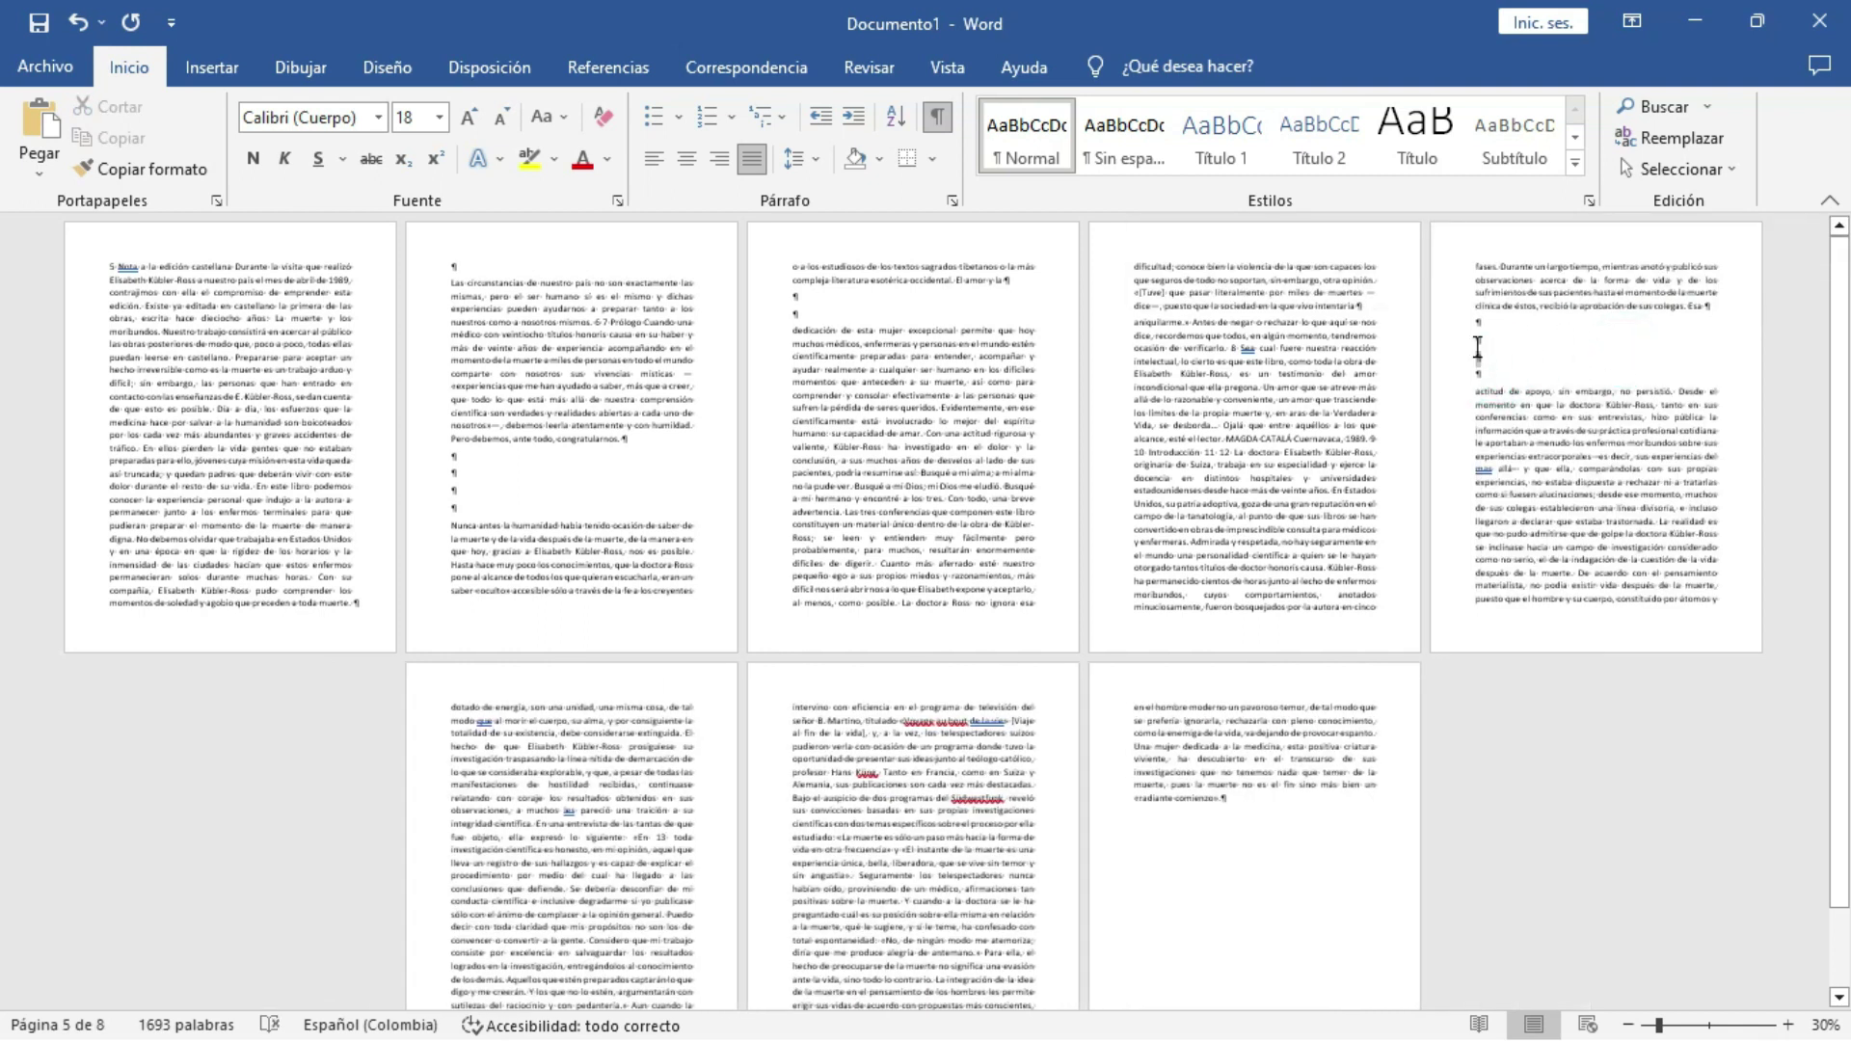
# Delete page 5's remaining empty paragraphs, undo that, then clear the blank lines on page 2
pyautogui.moveTo(1477, 323); pyautogui.dragTo(1479, 374)
pyautogui.press('Delete')
pyautogui.hotkey('ctrl', 'z')
pyautogui.click(628, 479)
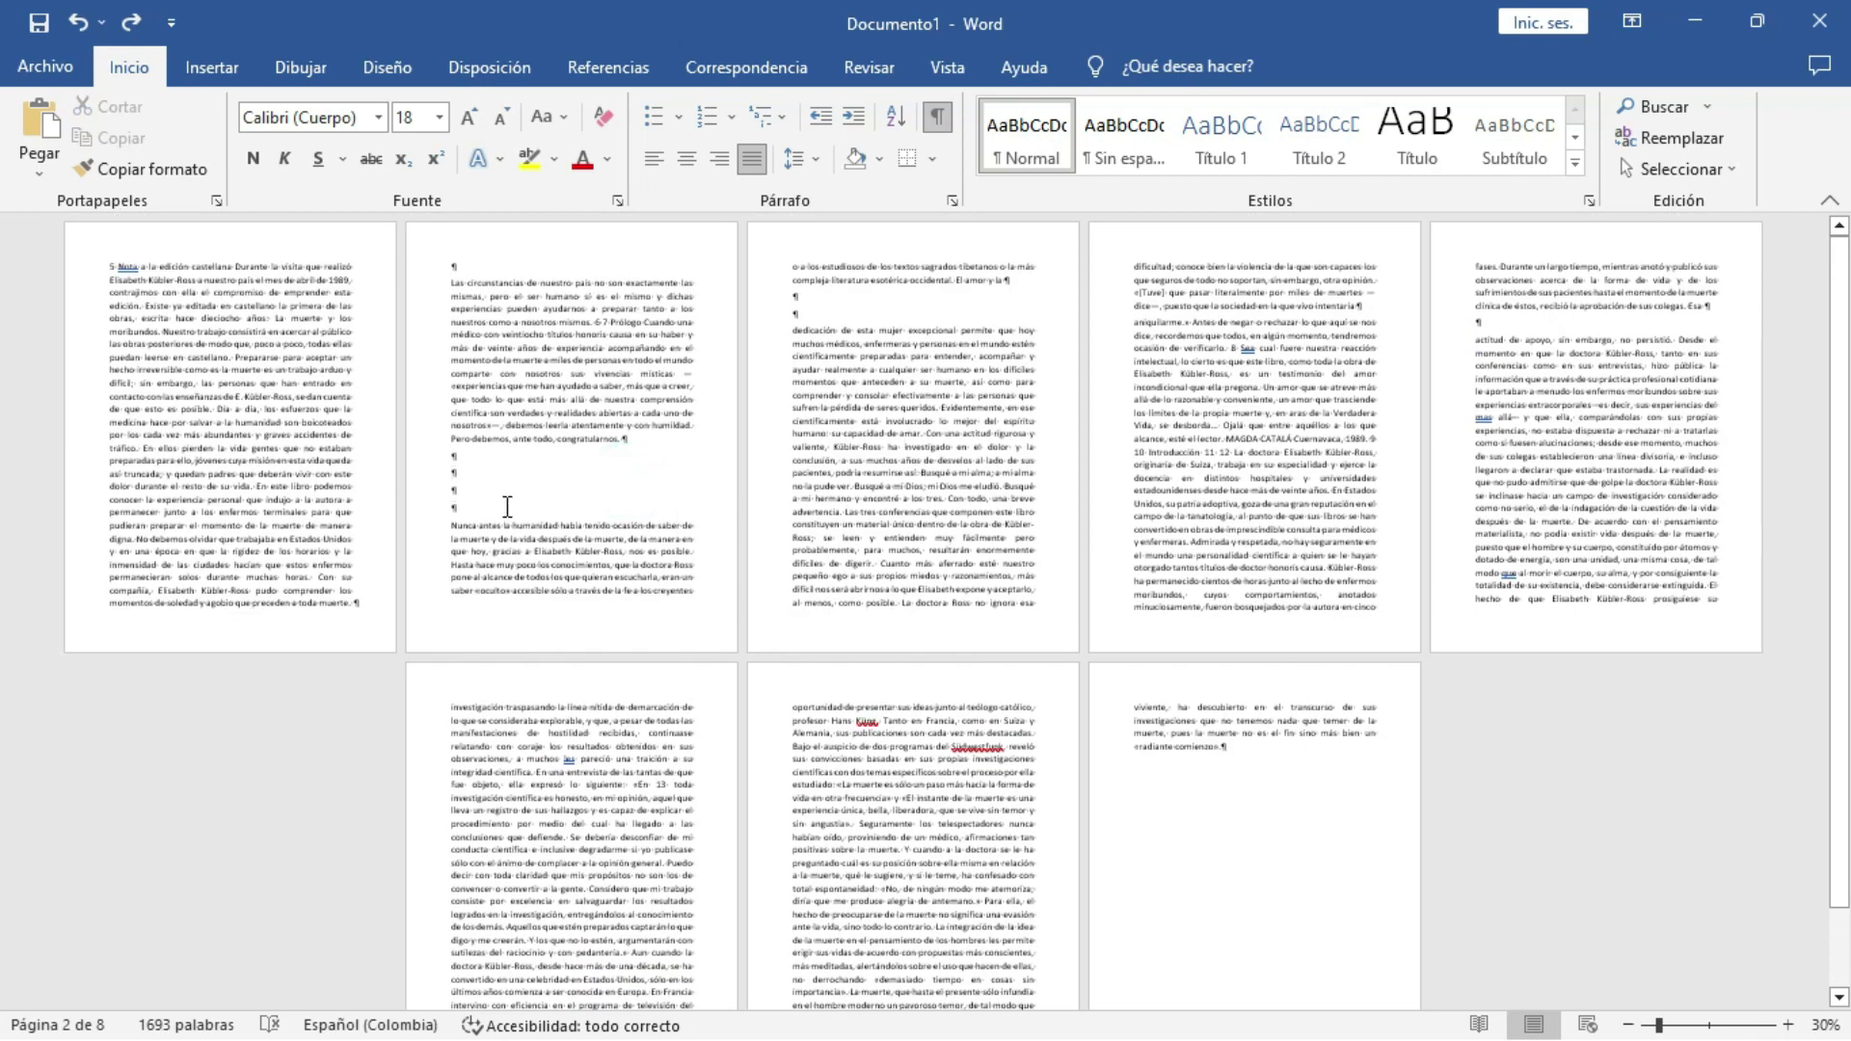
pyautogui.moveTo(472, 511); pyautogui.dragTo(446, 457)
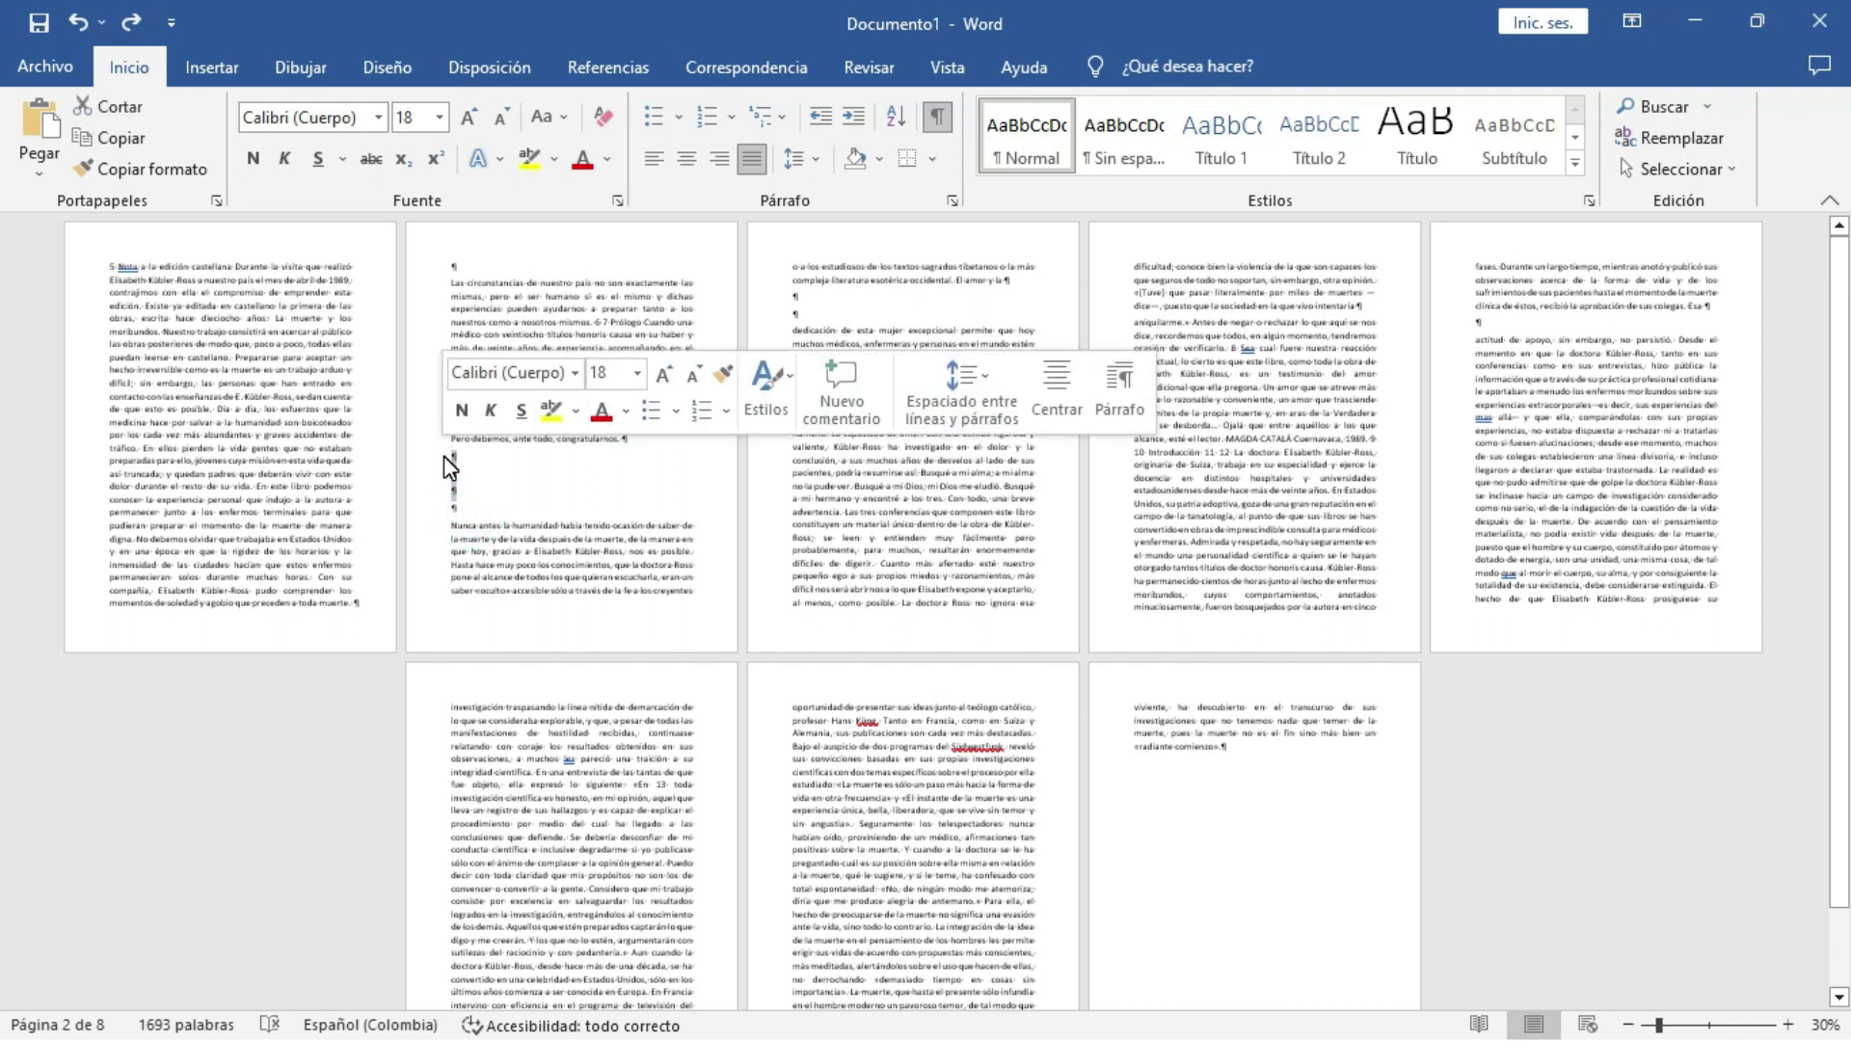
pyautogui.press('Delete')
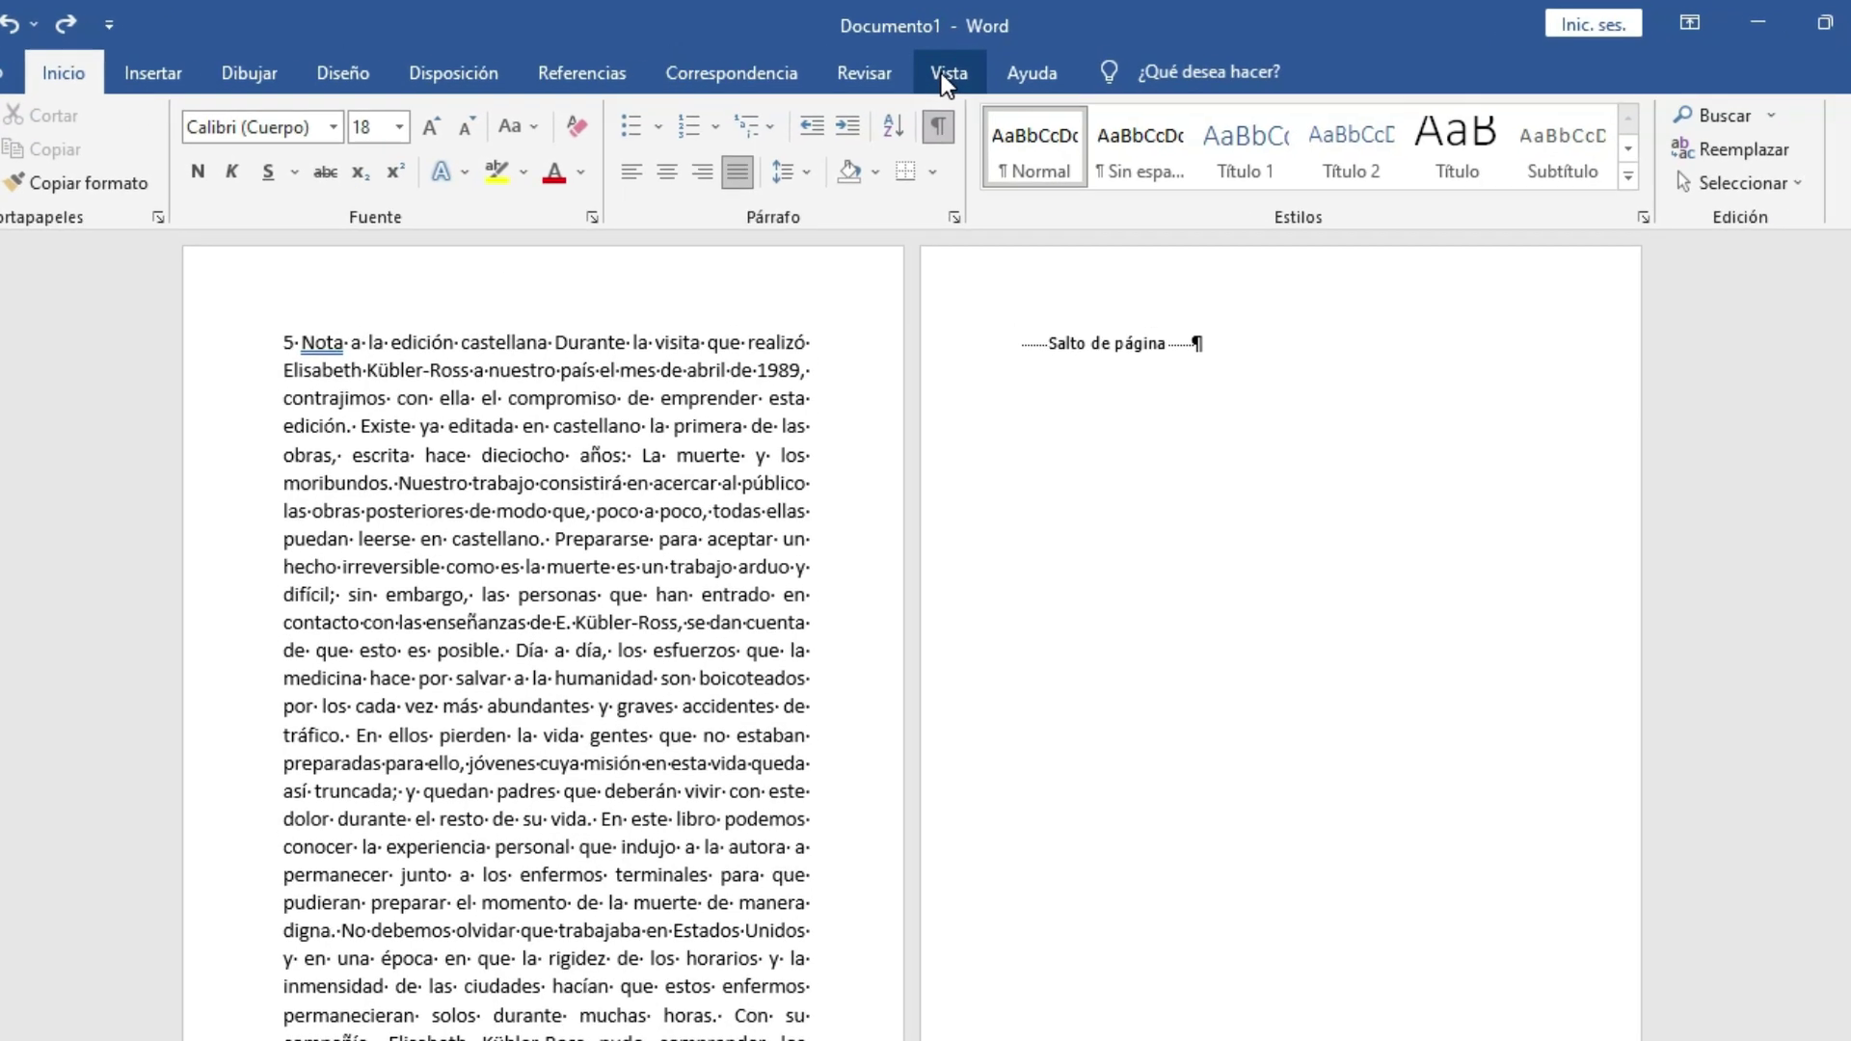
# Show the Vista tab with the page-2 break still in the document
pyautogui.click(943, 75)
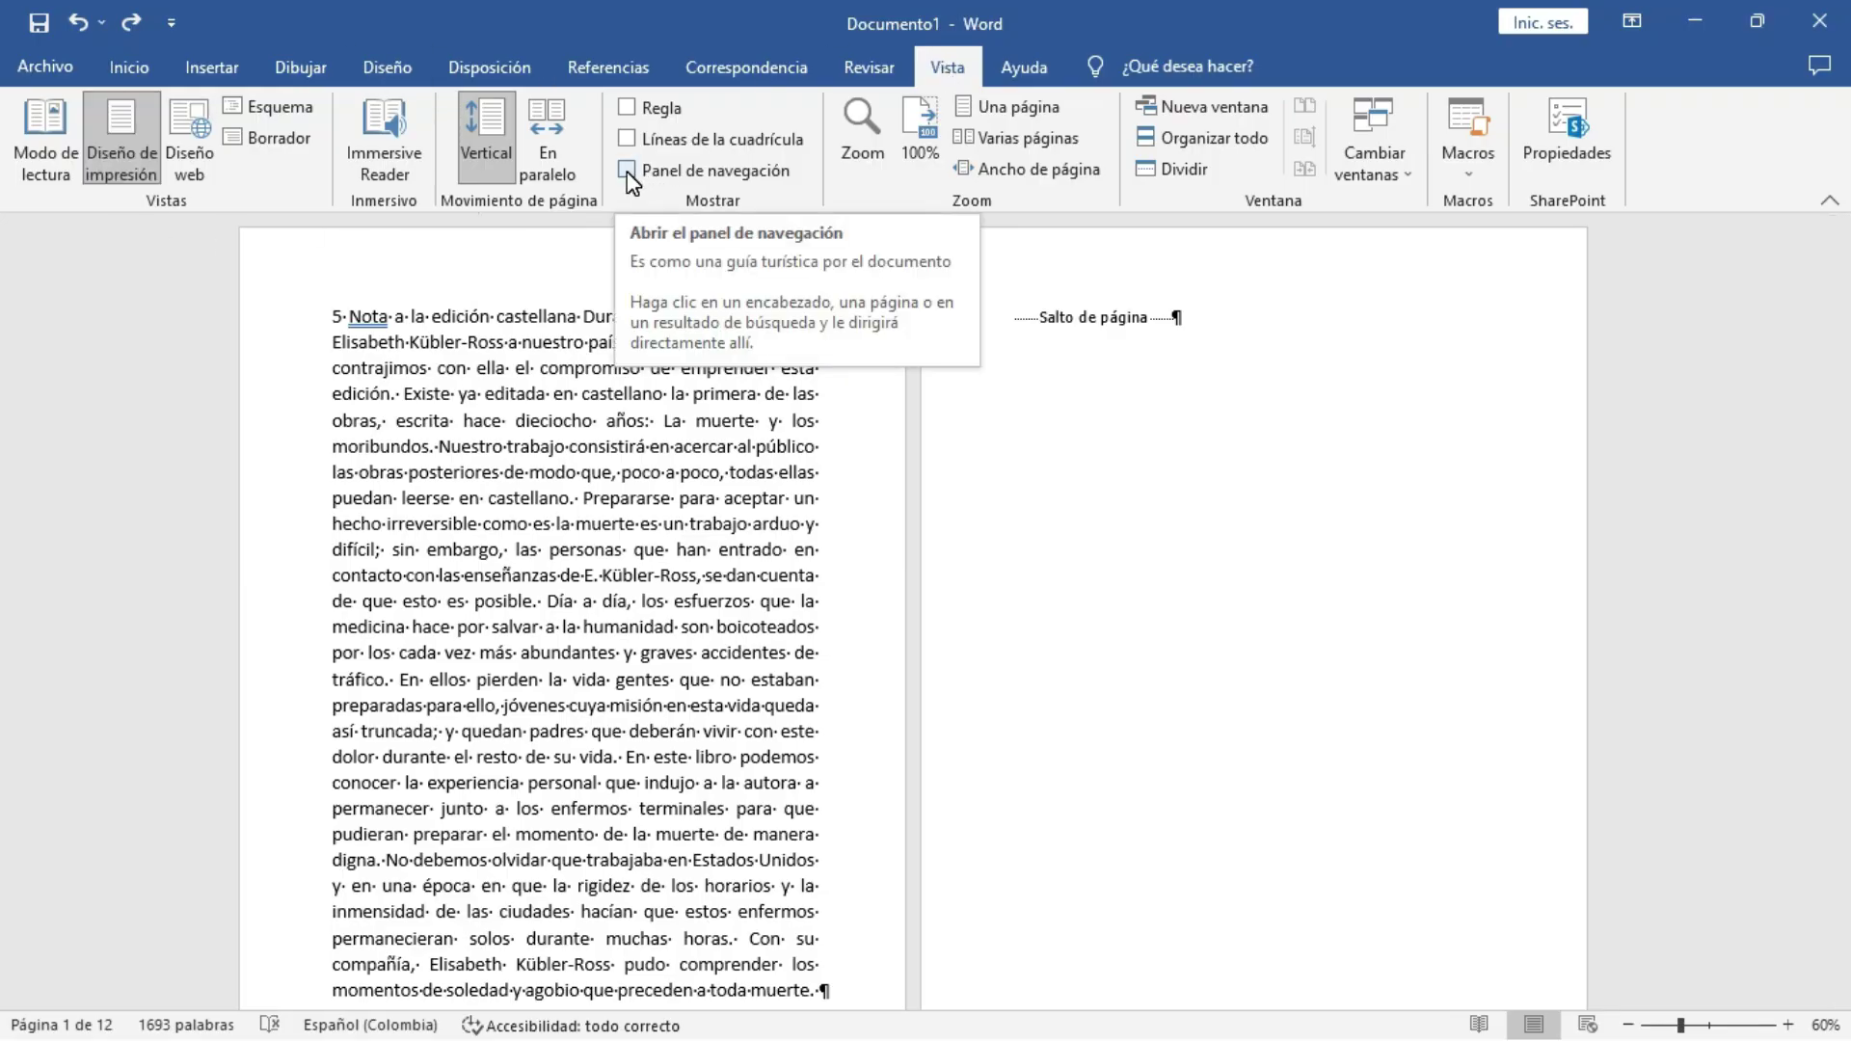
# Open the Panel de navegación and jump to blank page 2 via its thumbnail
pyautogui.click(626, 172)
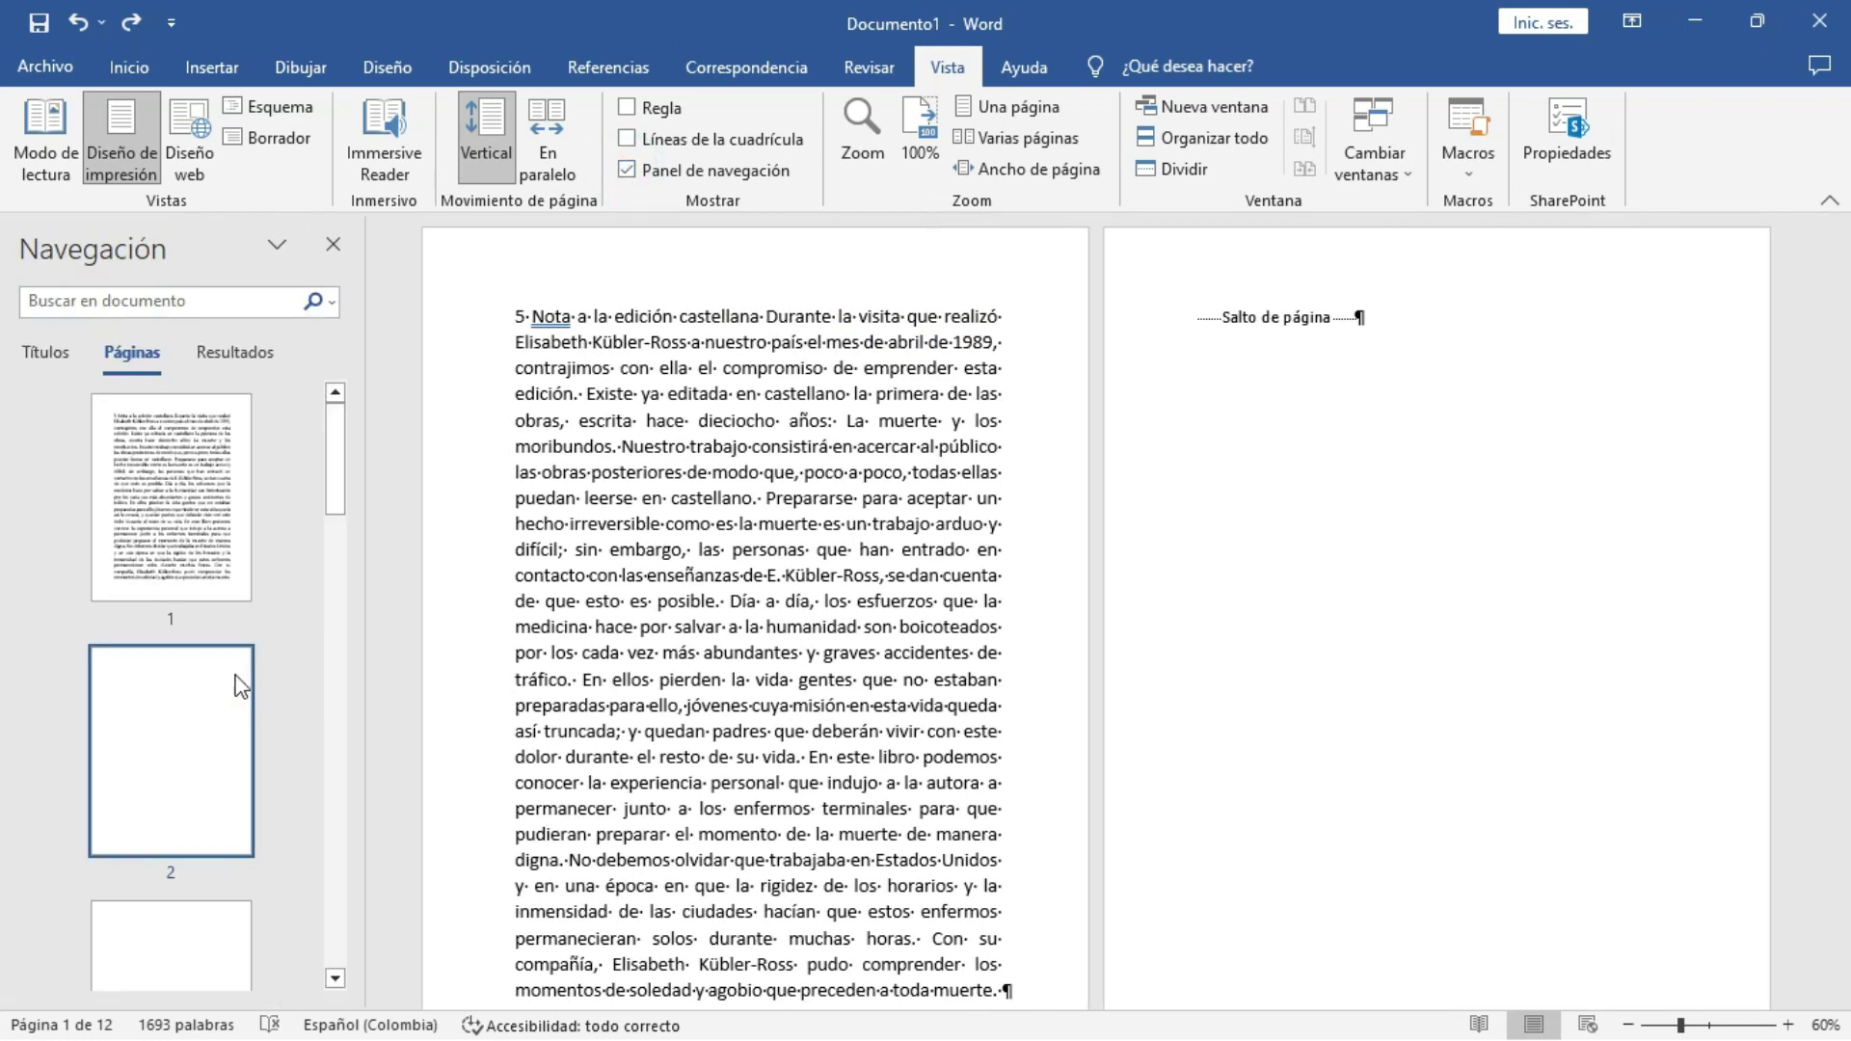
pyautogui.scroll(-5, 224, 644)
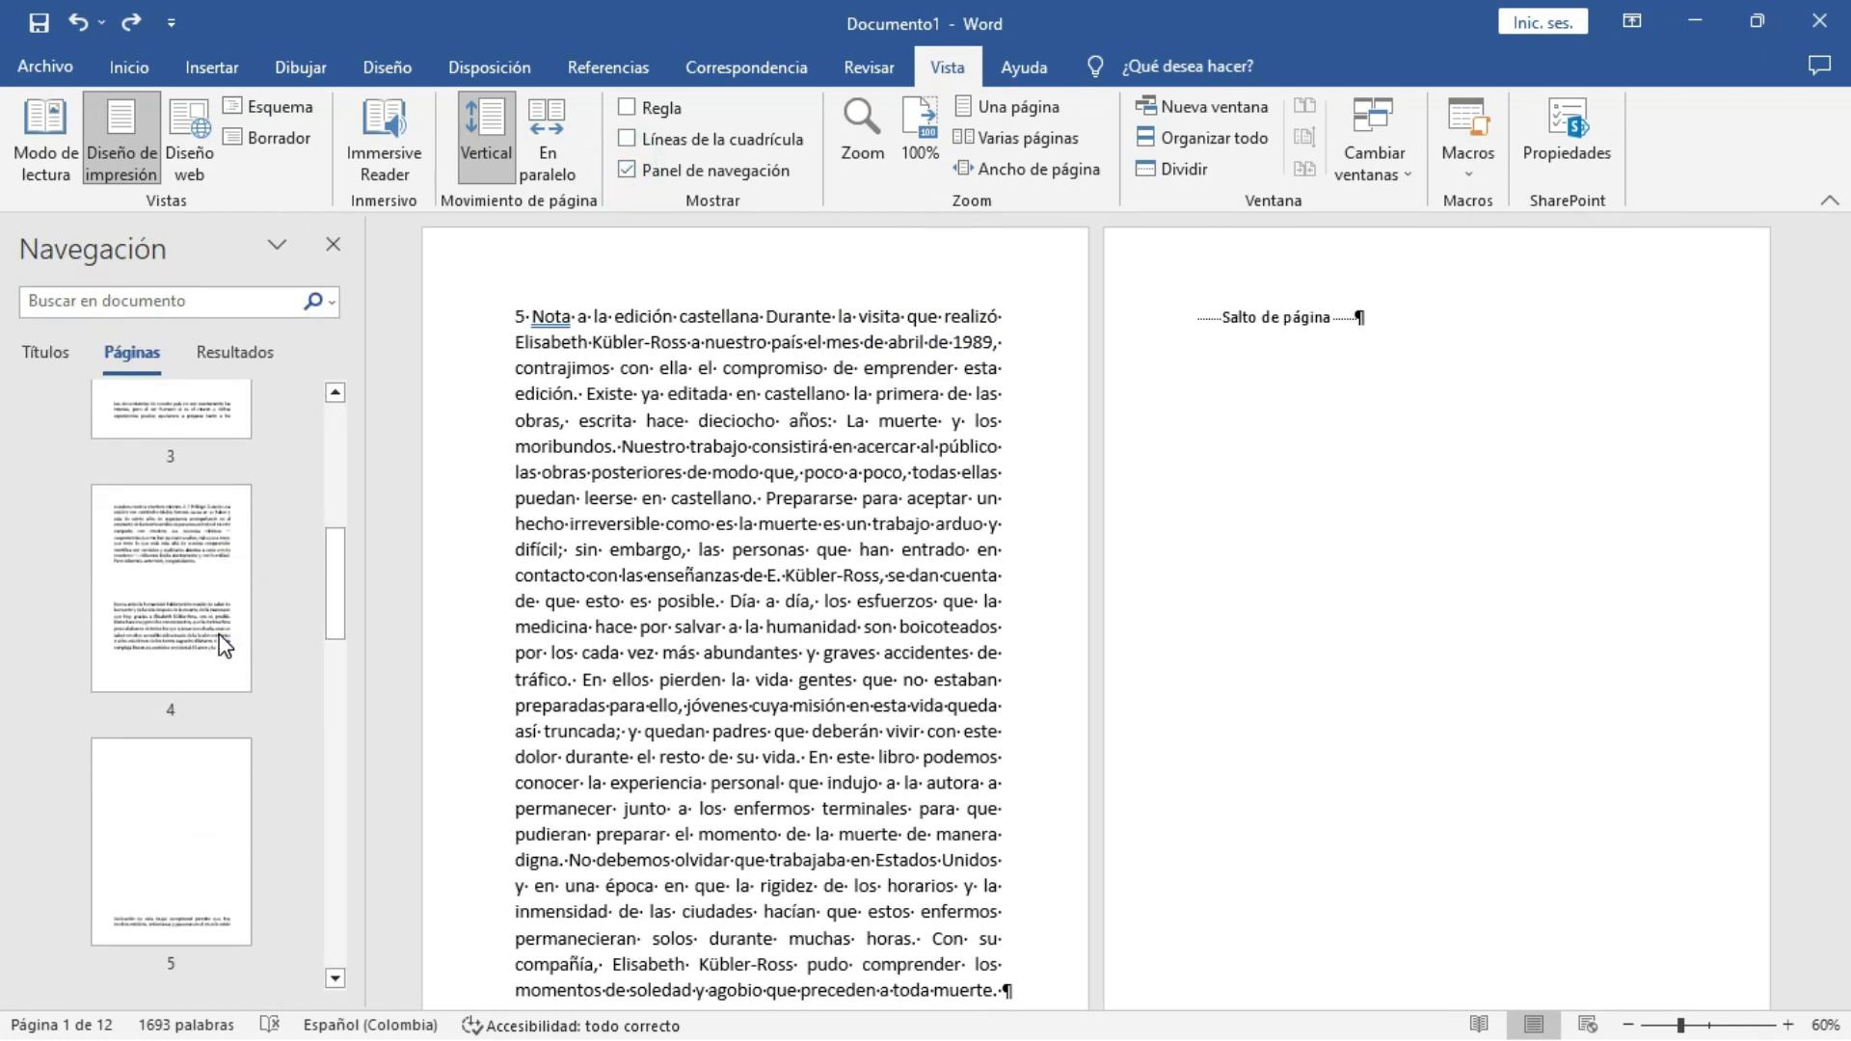
pyautogui.scroll(-5, 223, 644)
pyautogui.scroll(-5, 224, 644)
pyautogui.scroll(15, 223, 644)
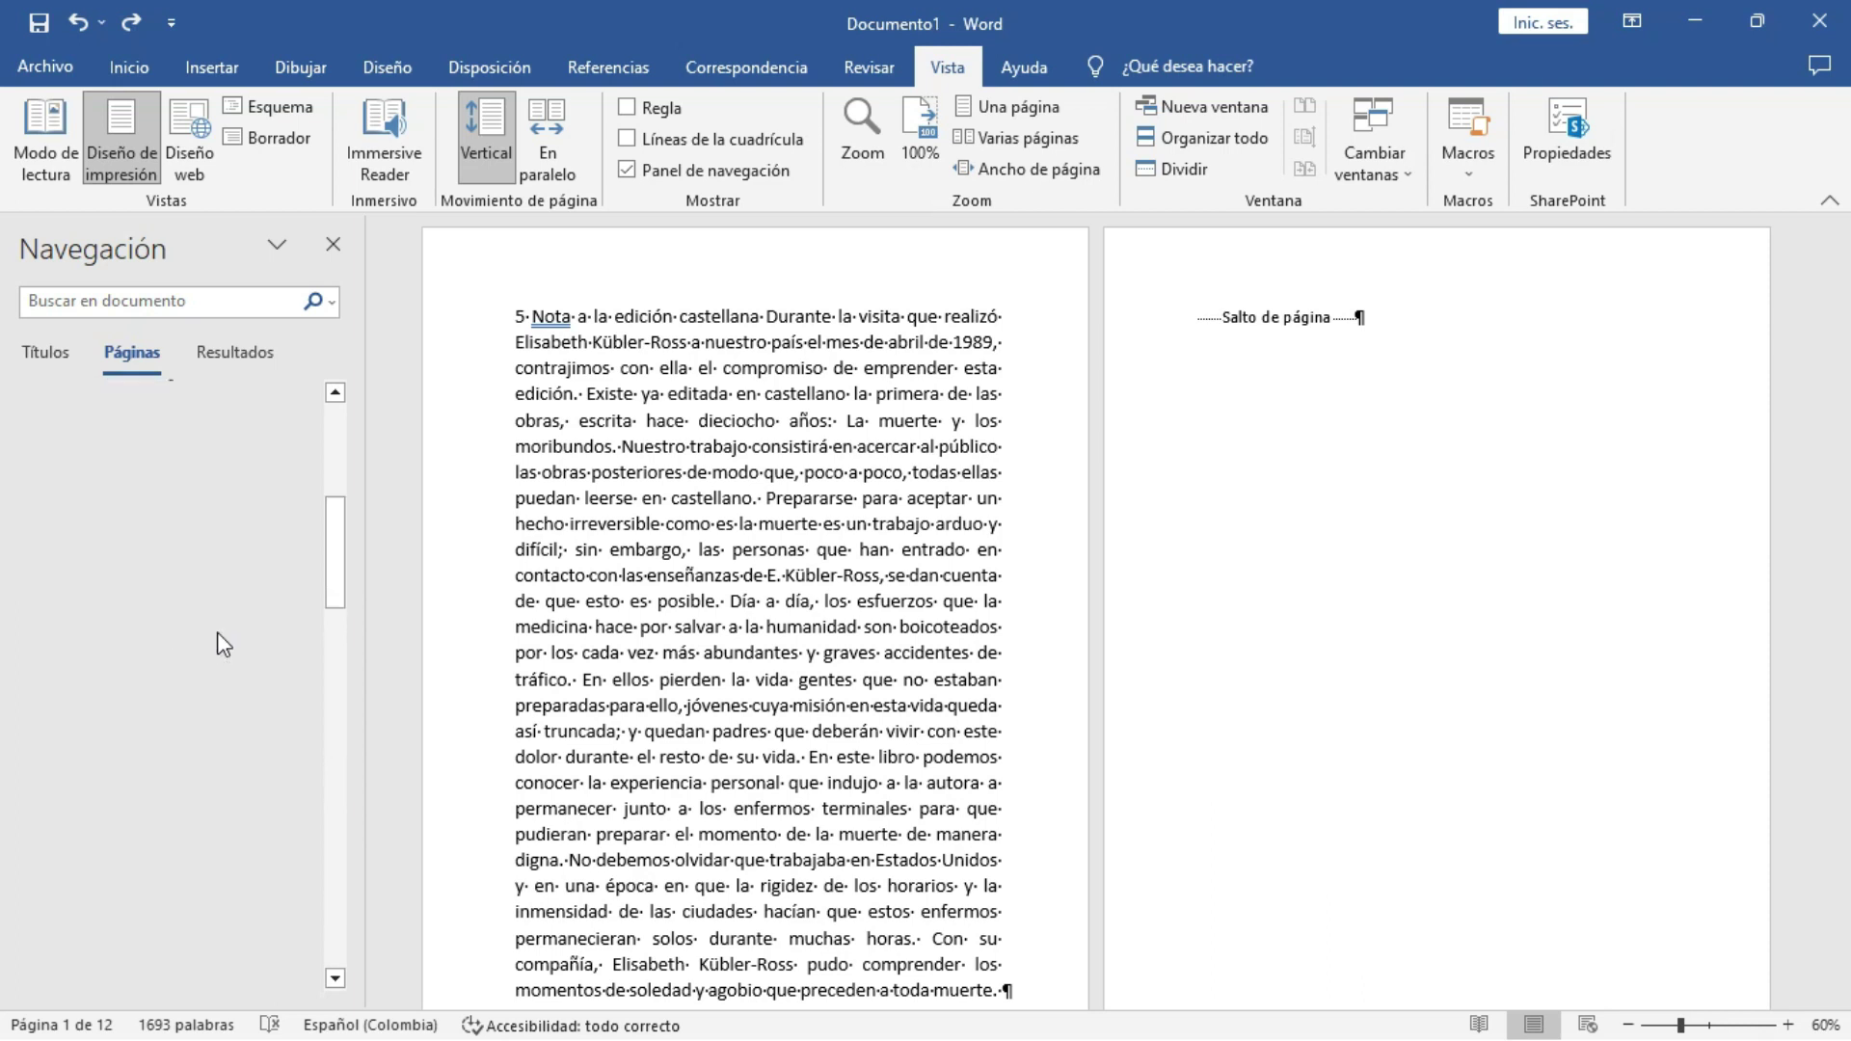
pyautogui.click(173, 636)
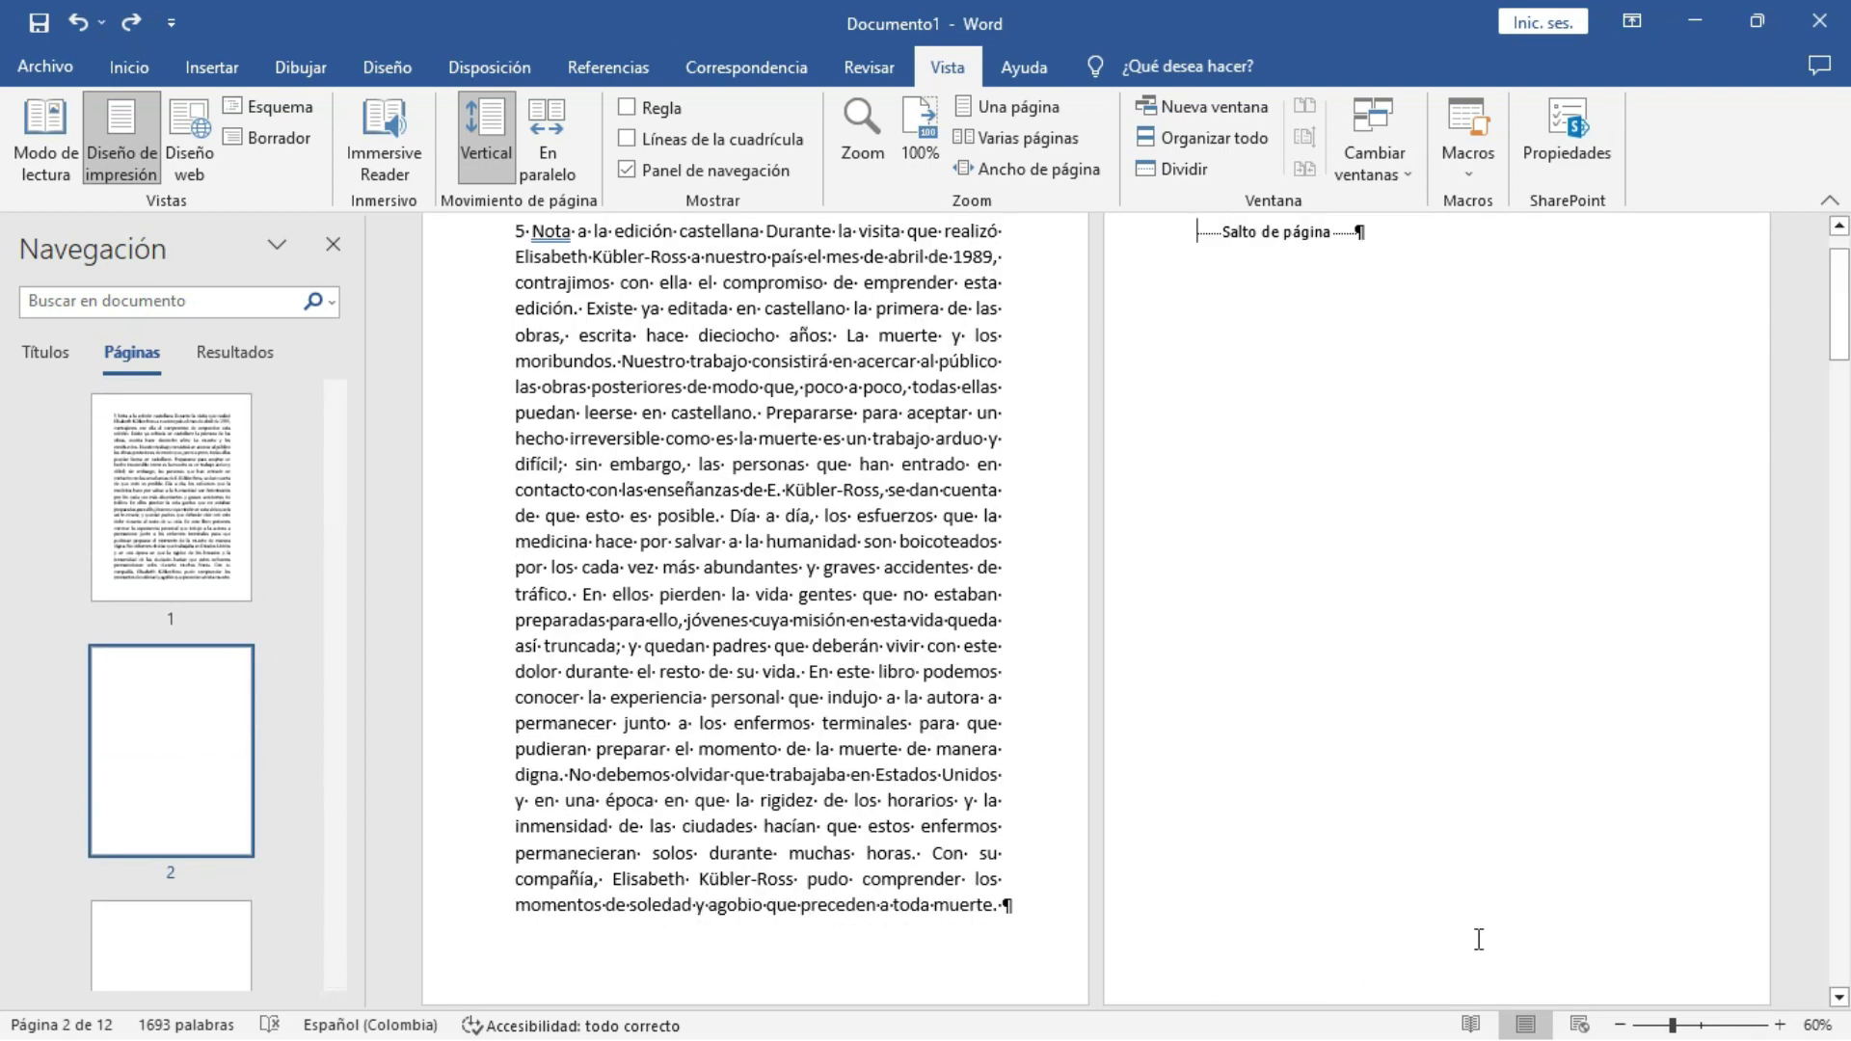
# Zoom out and delete the blank page 2 selected in the thumbnails
pyautogui.click(1620, 1026)
pyautogui.click(1621, 1026)
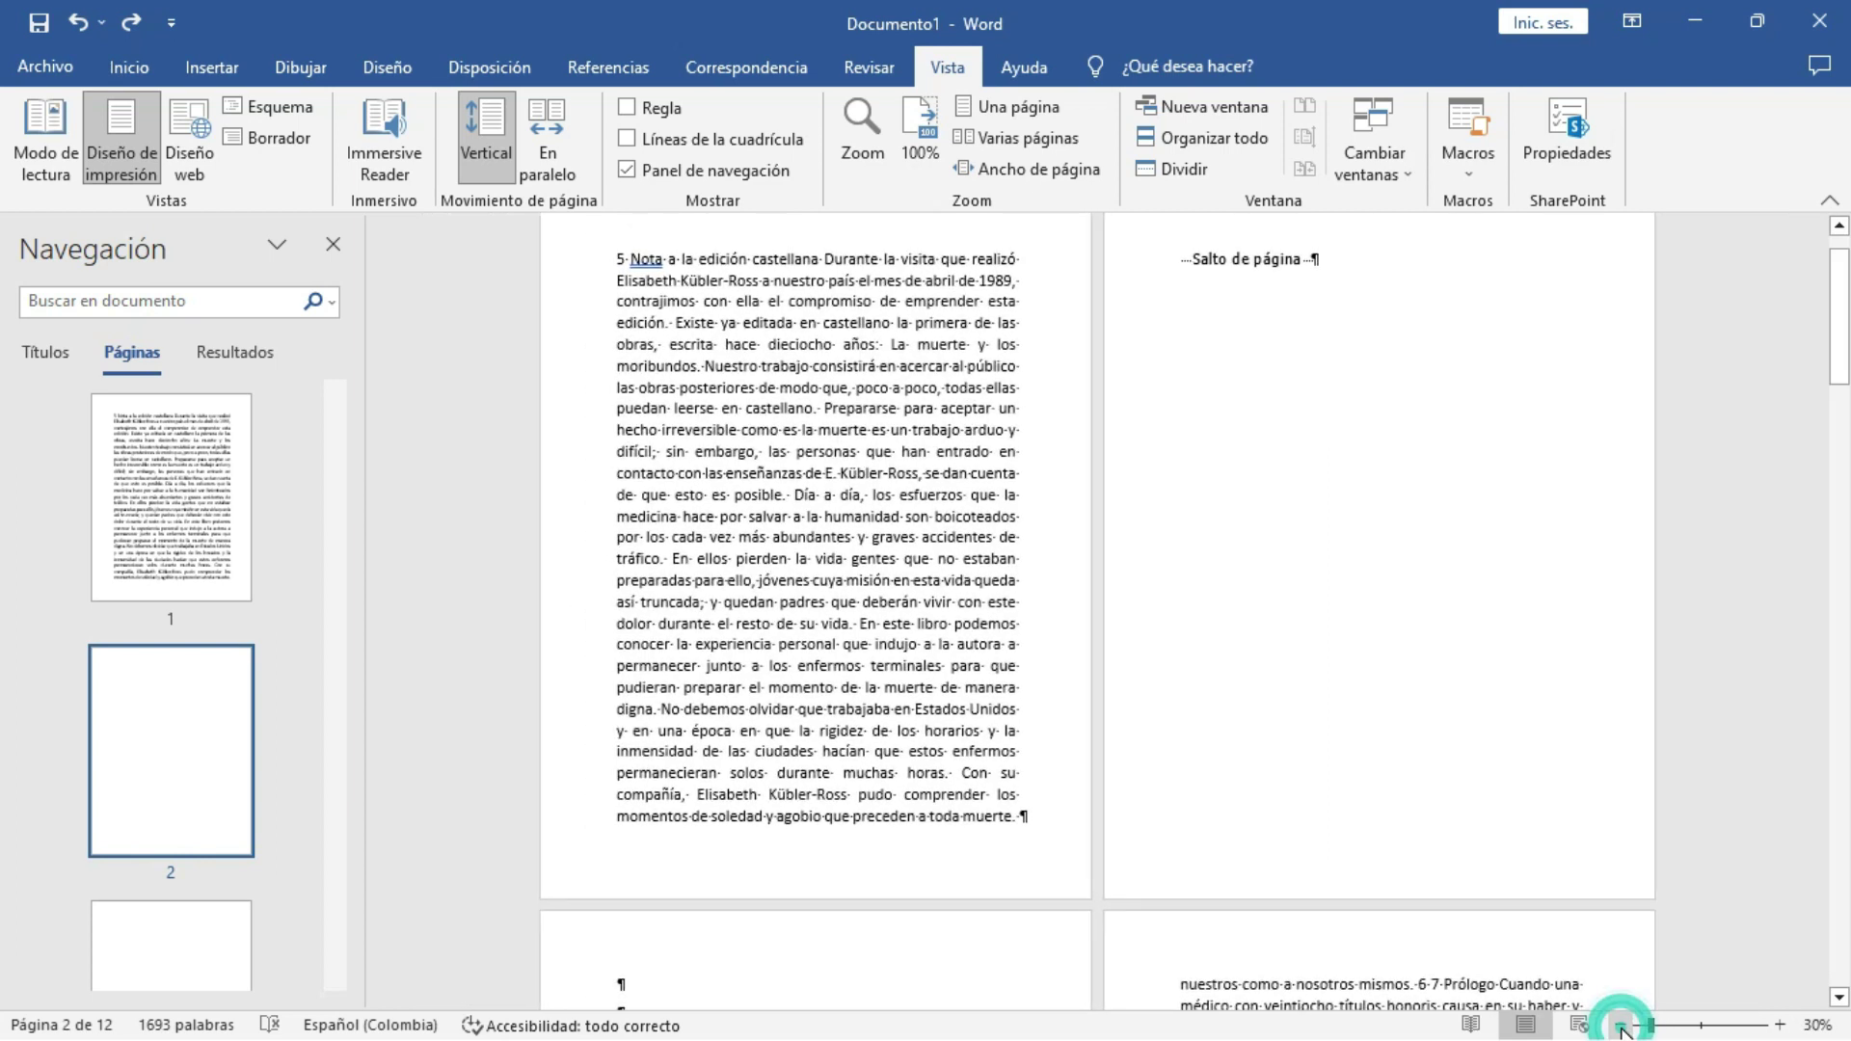
pyautogui.click(1620, 1026)
pyautogui.click(1621, 1026)
pyautogui.click(1621, 1026)
pyautogui.click(156, 721)
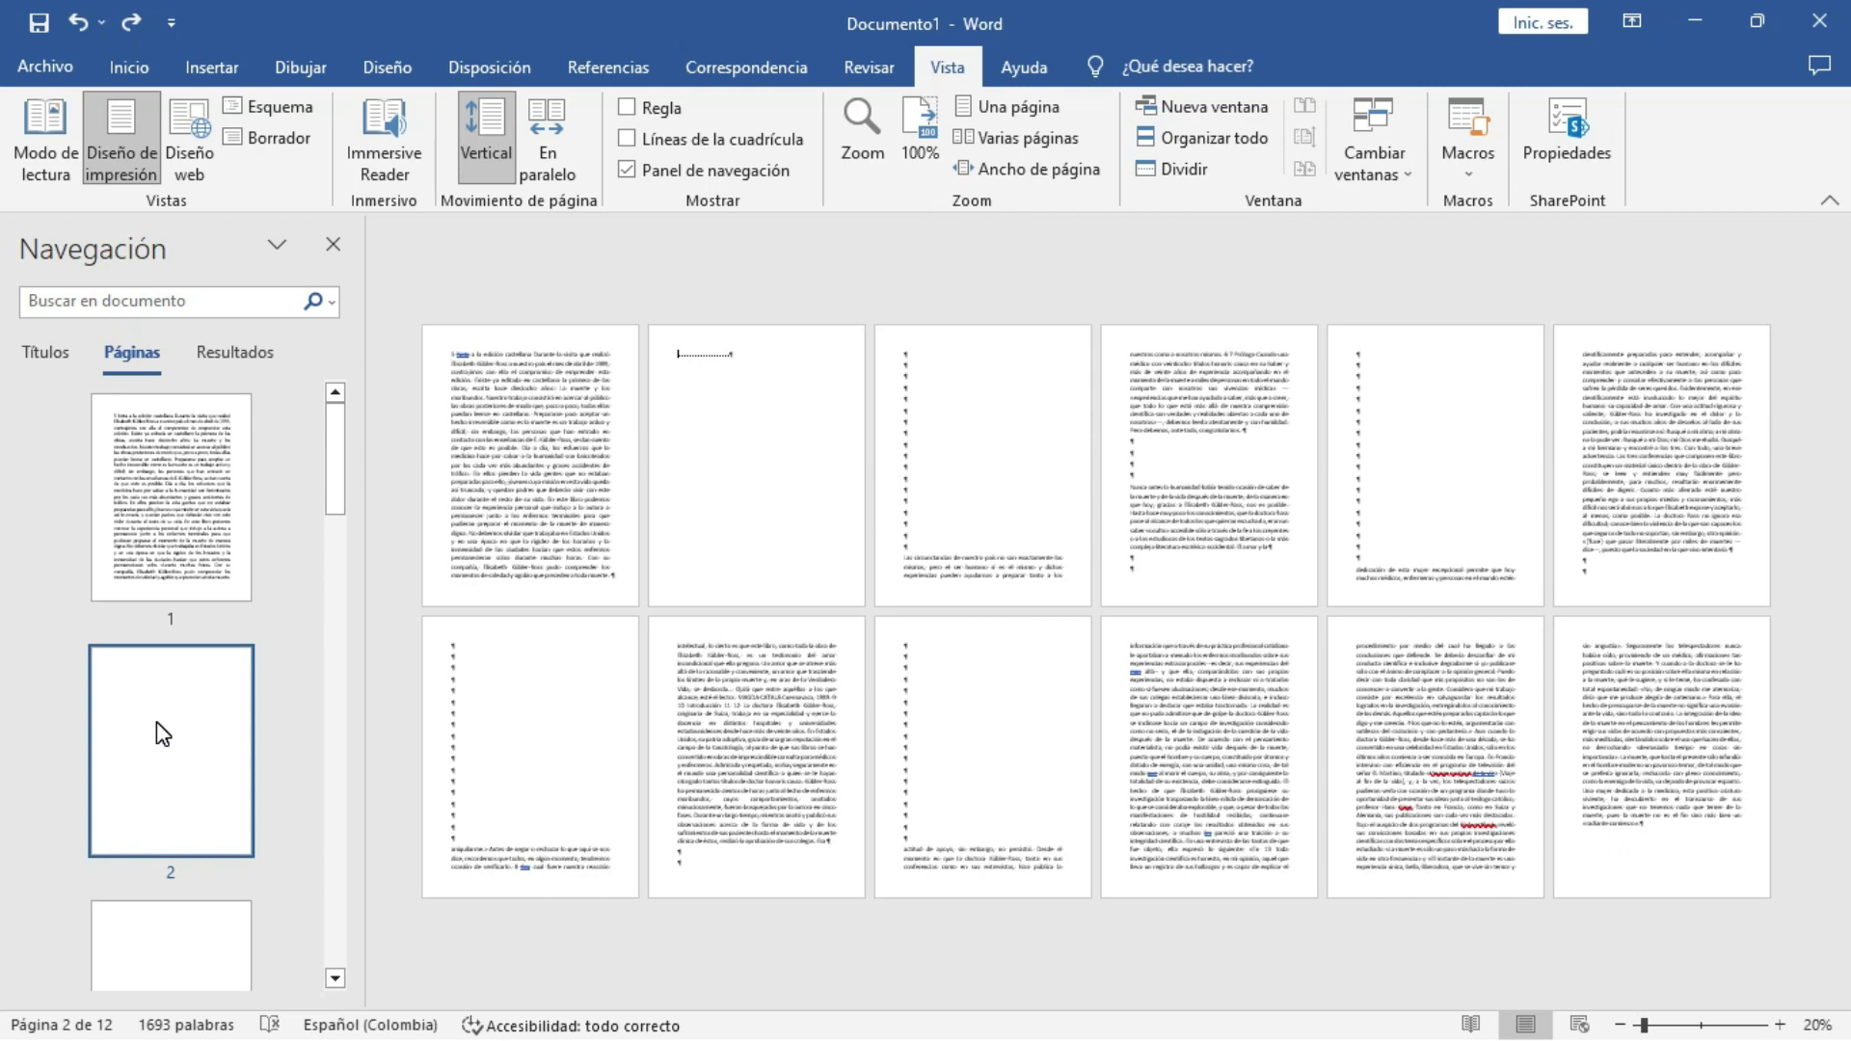
pyautogui.press('Delete')
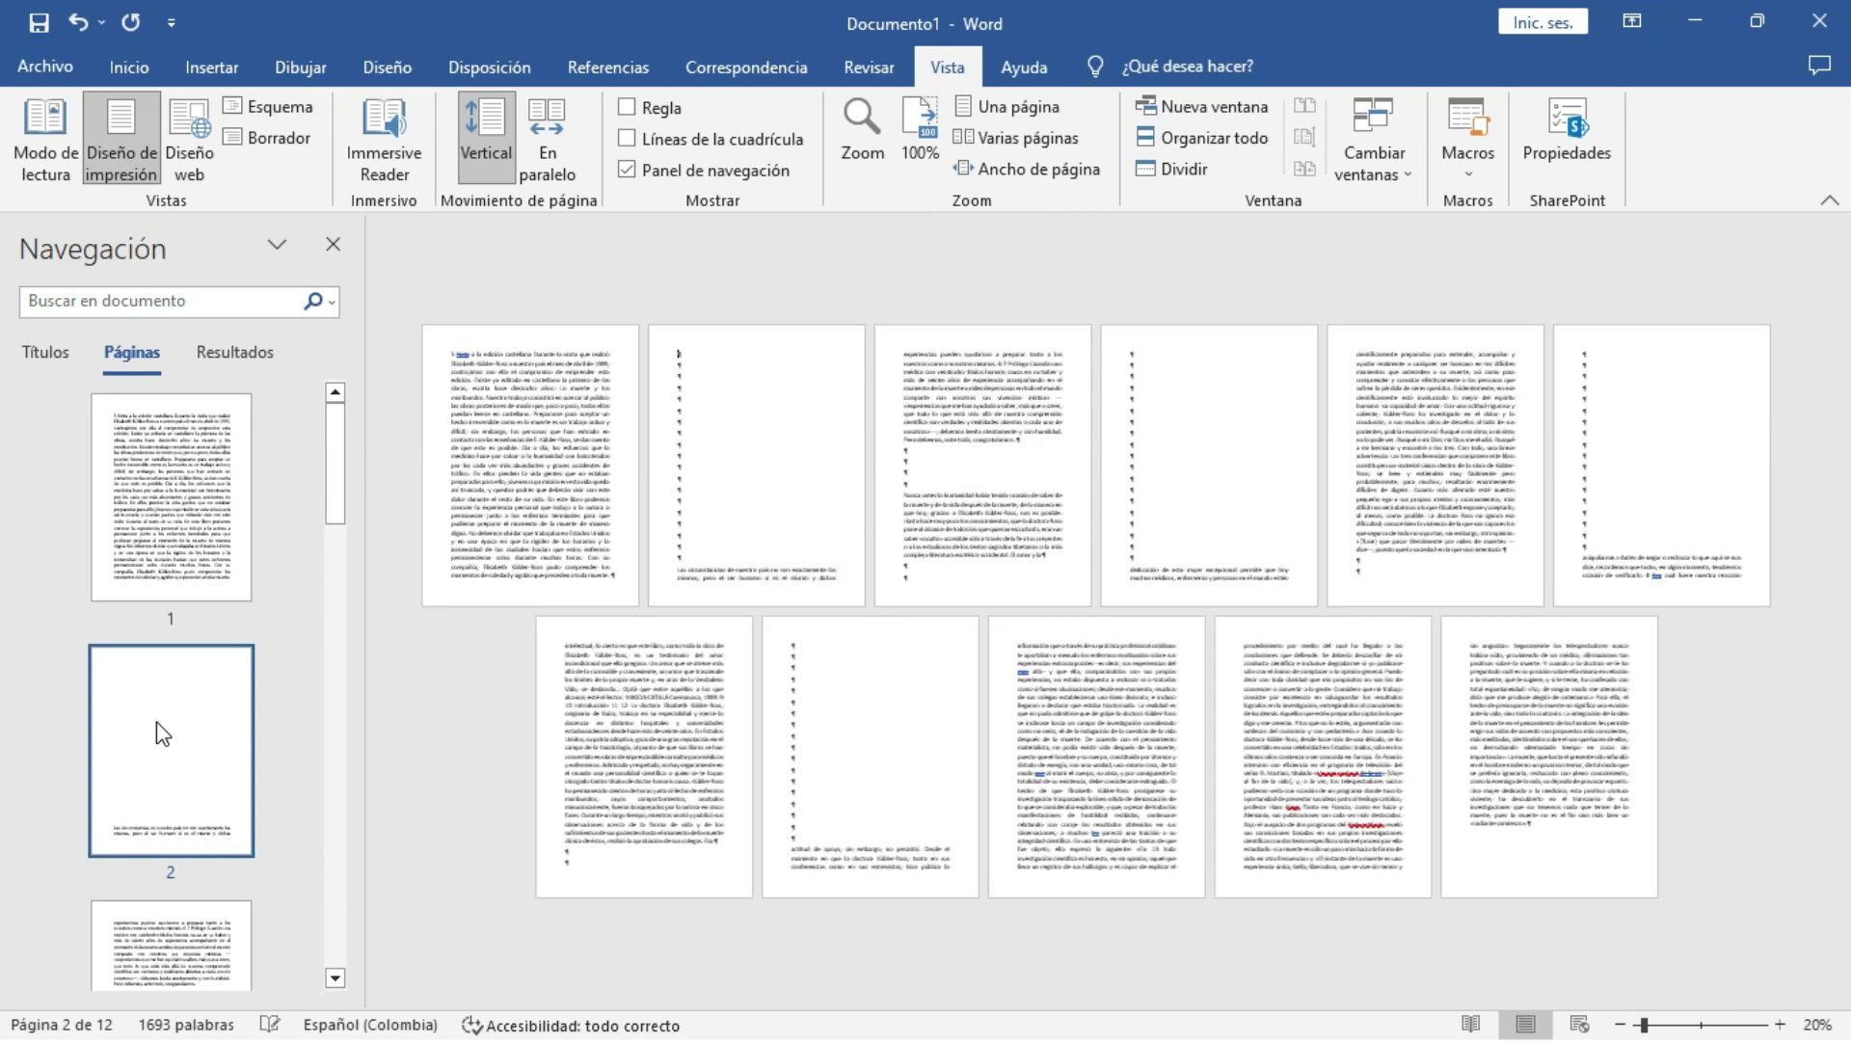
# Delete the empty paragraphs on the new page 2, leaving 10 pages
pyautogui.click(178, 750)
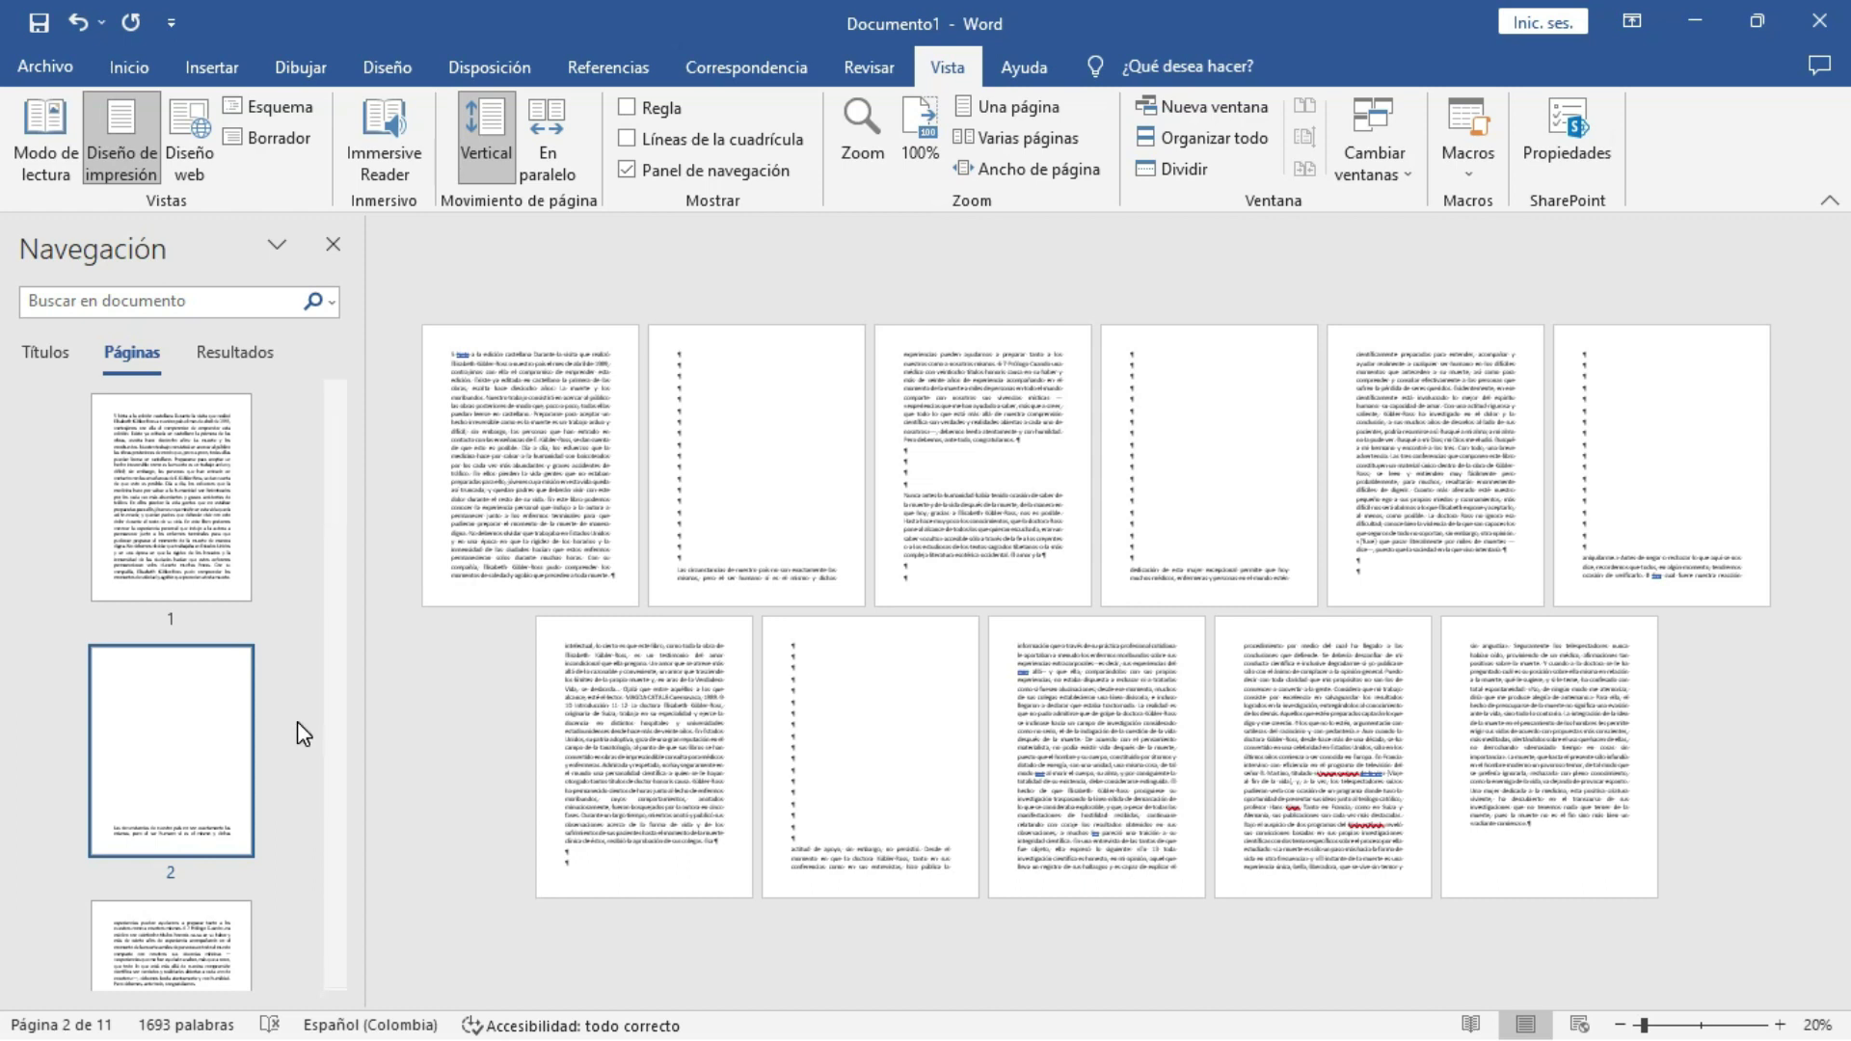
pyautogui.moveTo(713, 539); pyautogui.dragTo(667, 336)
pyautogui.click(170, 792)
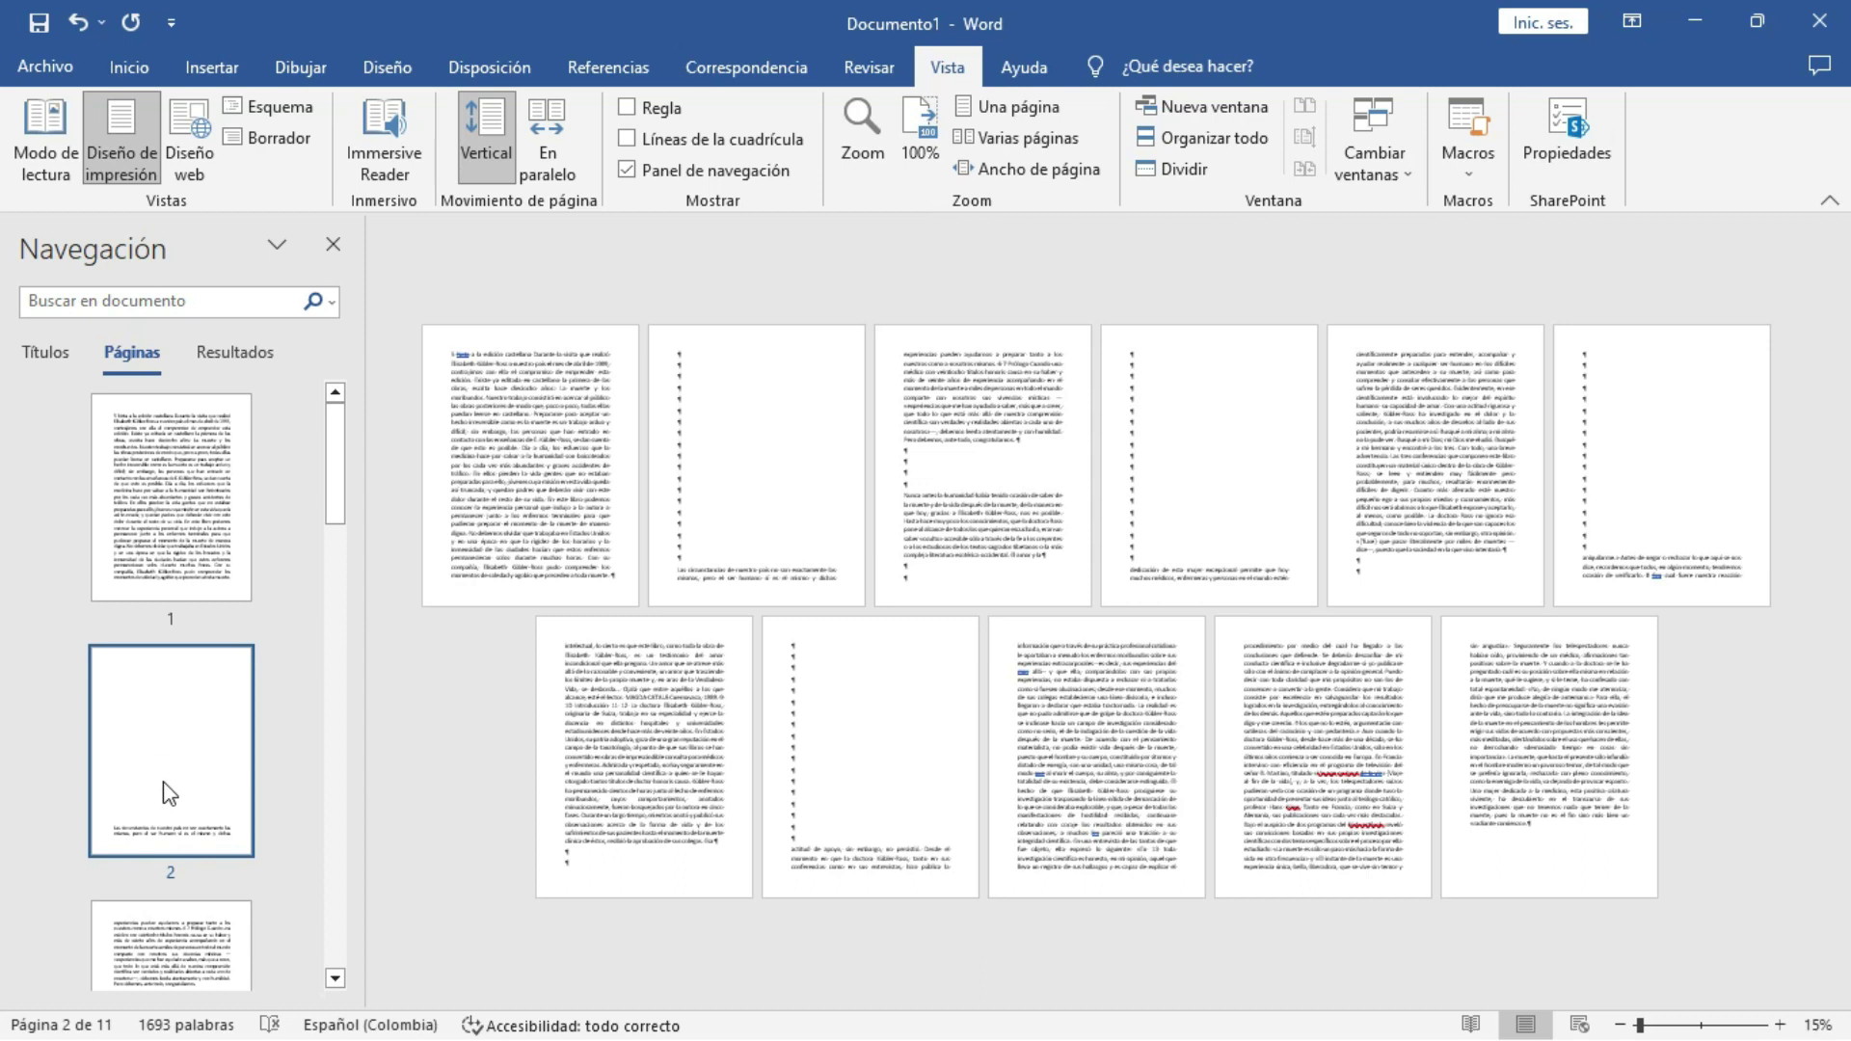
pyautogui.press('Delete')
pyautogui.press('Delete')
pyautogui.press('Delete')
pyautogui.press('Delete')
pyautogui.press('Delete')
pyautogui.press('Delete')
pyautogui.press('Delete')
pyautogui.press('Delete')
pyautogui.press('Delete')
pyautogui.press('Delete')
pyautogui.press('Delete')
pyautogui.press('Delete')
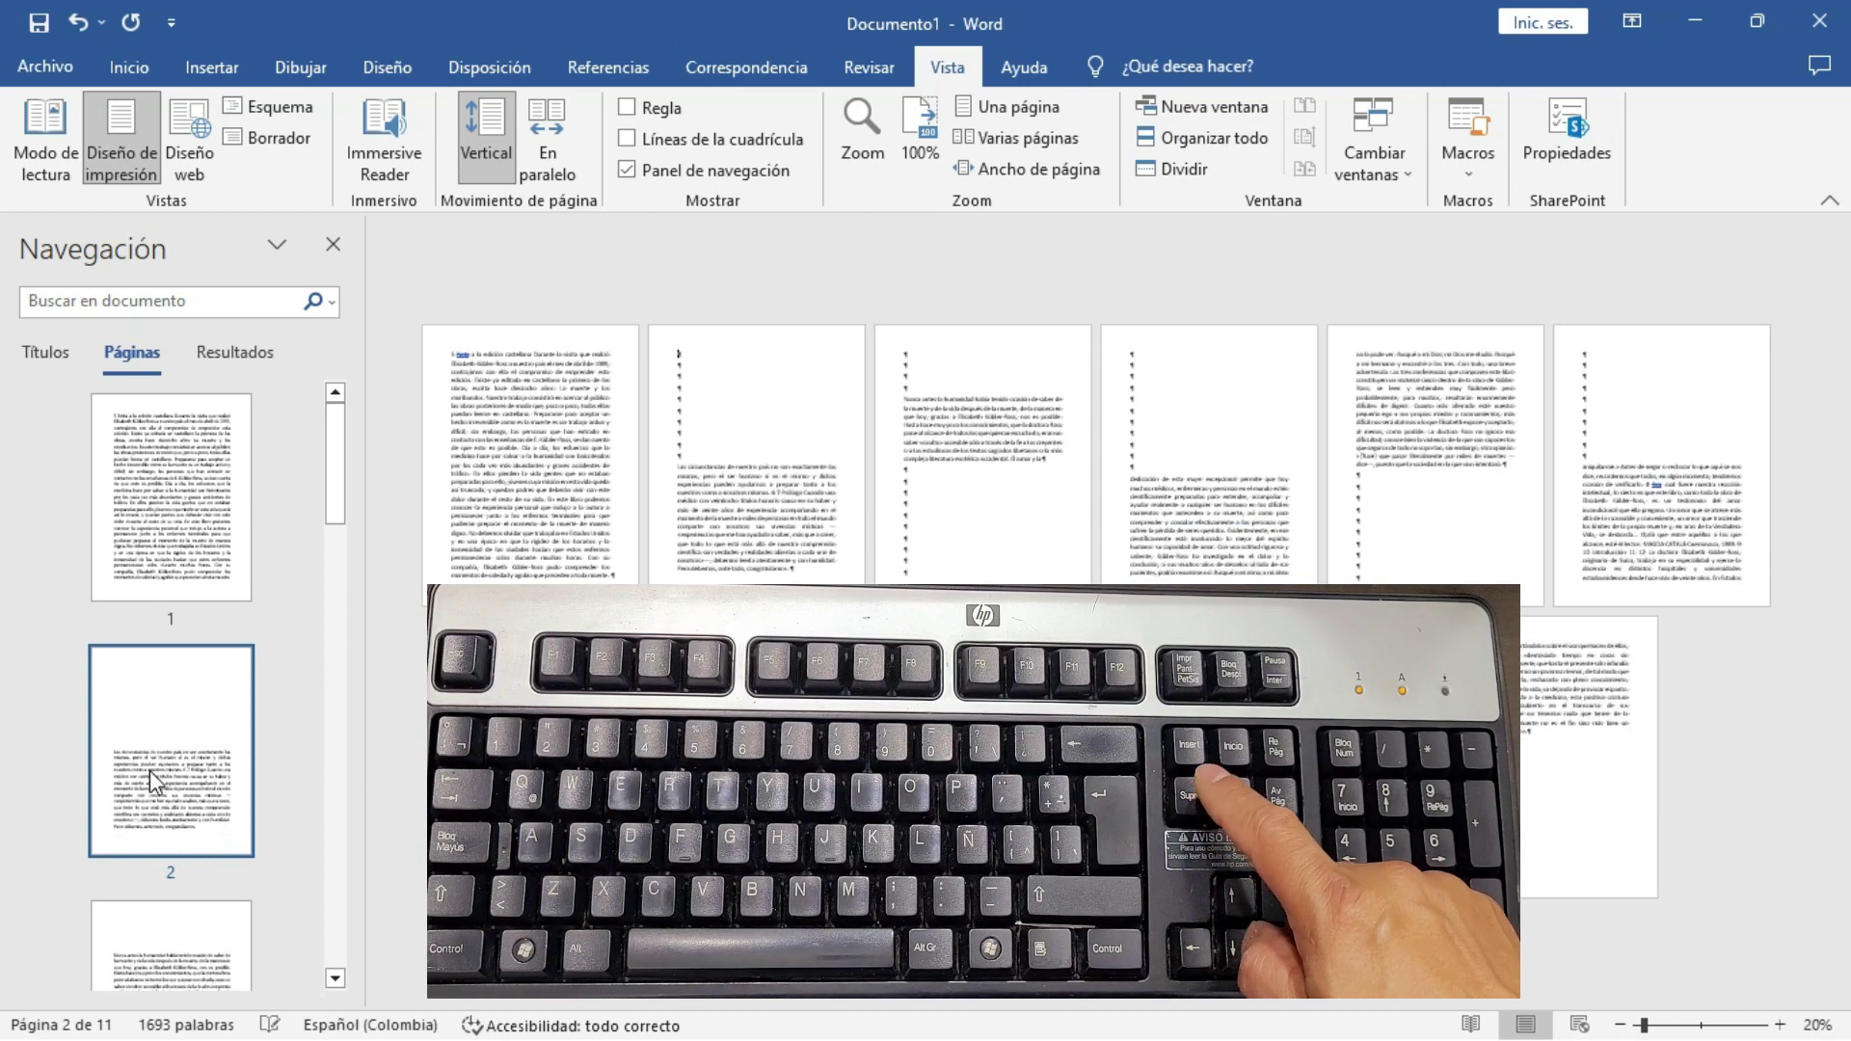
pyautogui.press('Delete')
pyautogui.press('Delete')
pyautogui.press('Delete')
pyautogui.press('Delete')
pyautogui.press('Delete')
pyautogui.press('Delete')
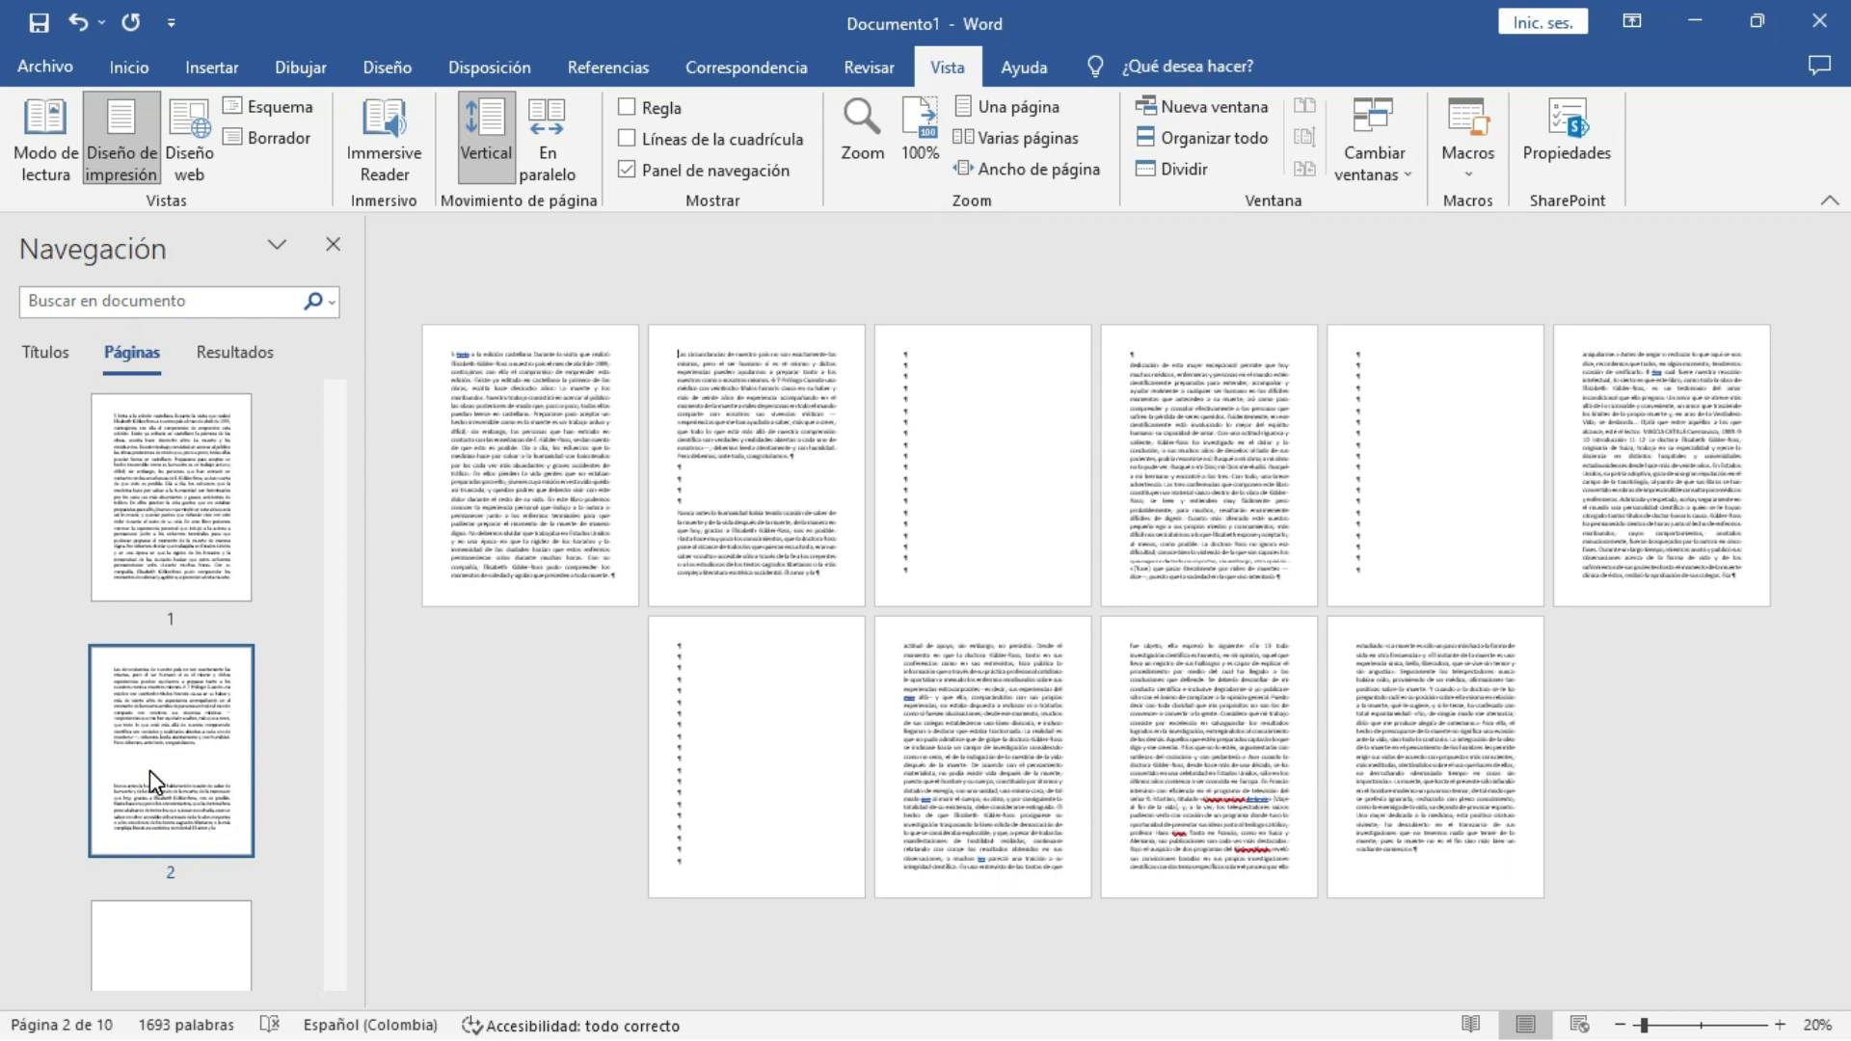
pyautogui.click(125, 772)
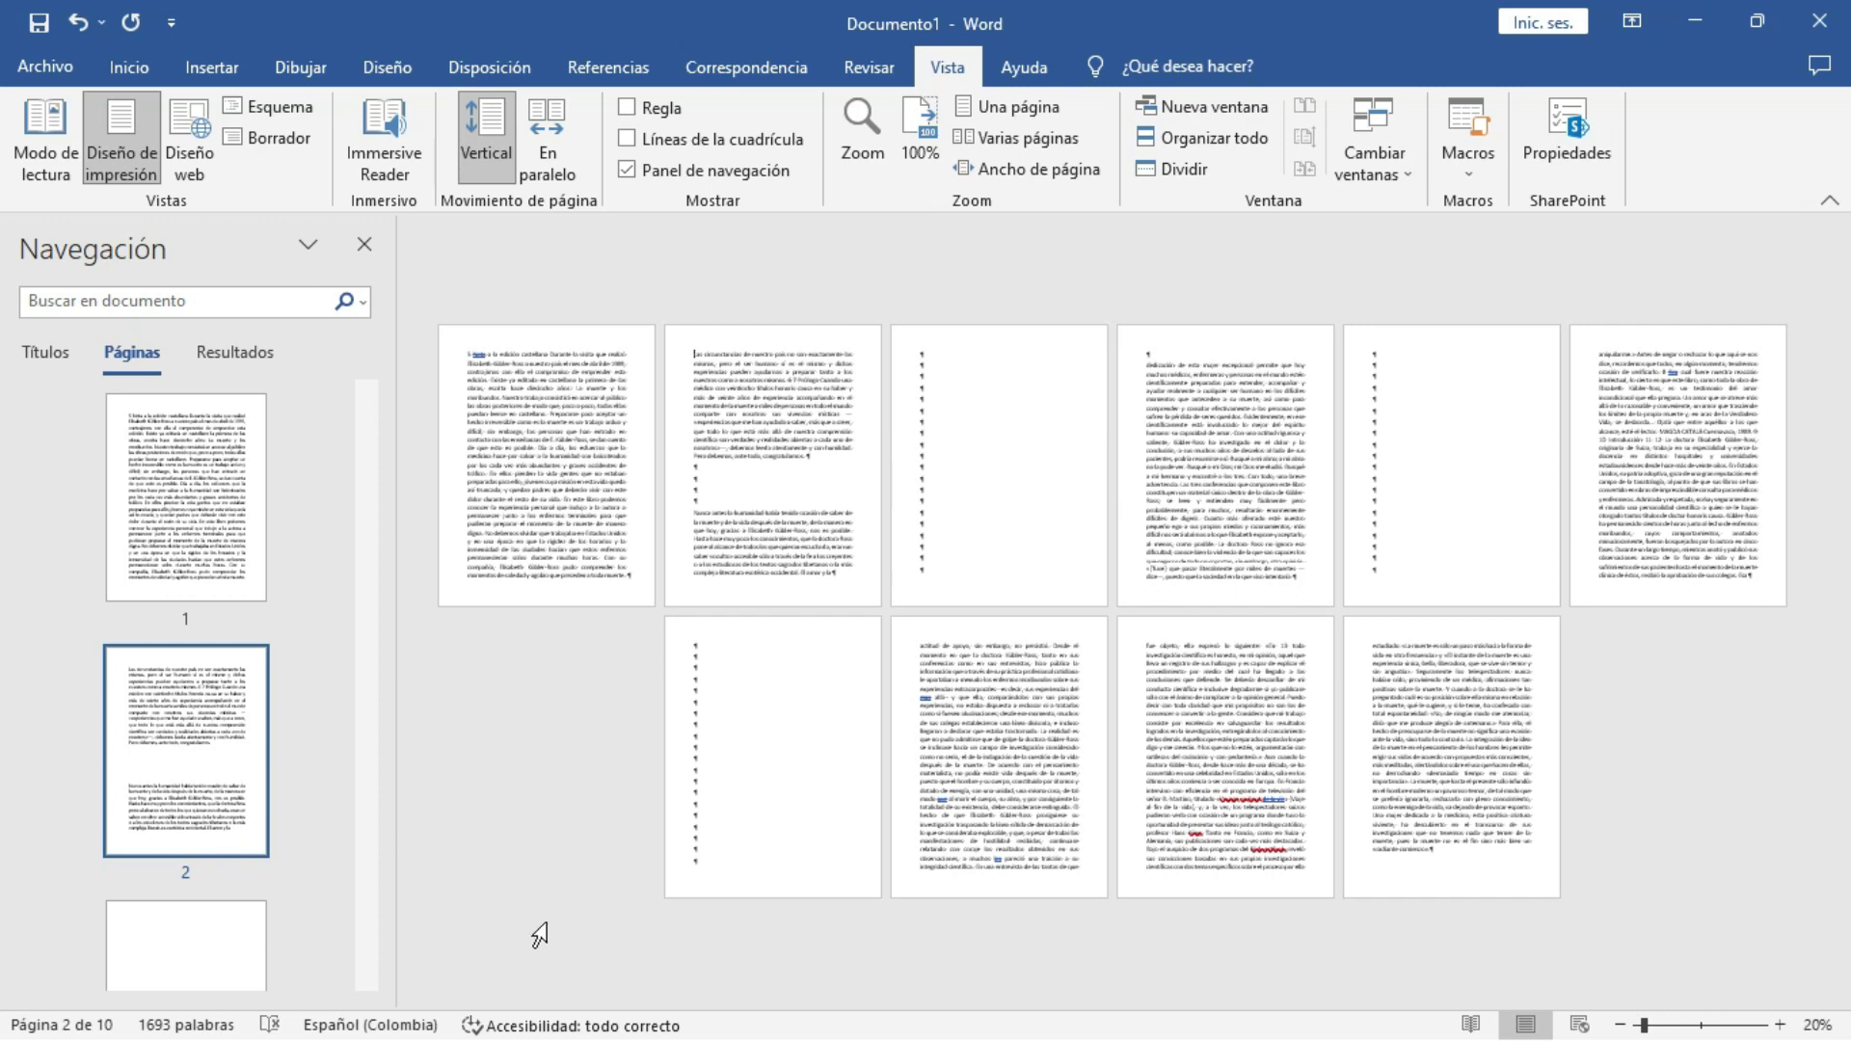
# Widen the Navegación pane from two to three columns of page thumbnails
pyautogui.click(394, 761)
pyautogui.click(393, 723)
pyautogui.moveTo(393, 723); pyautogui.dragTo(614, 737)
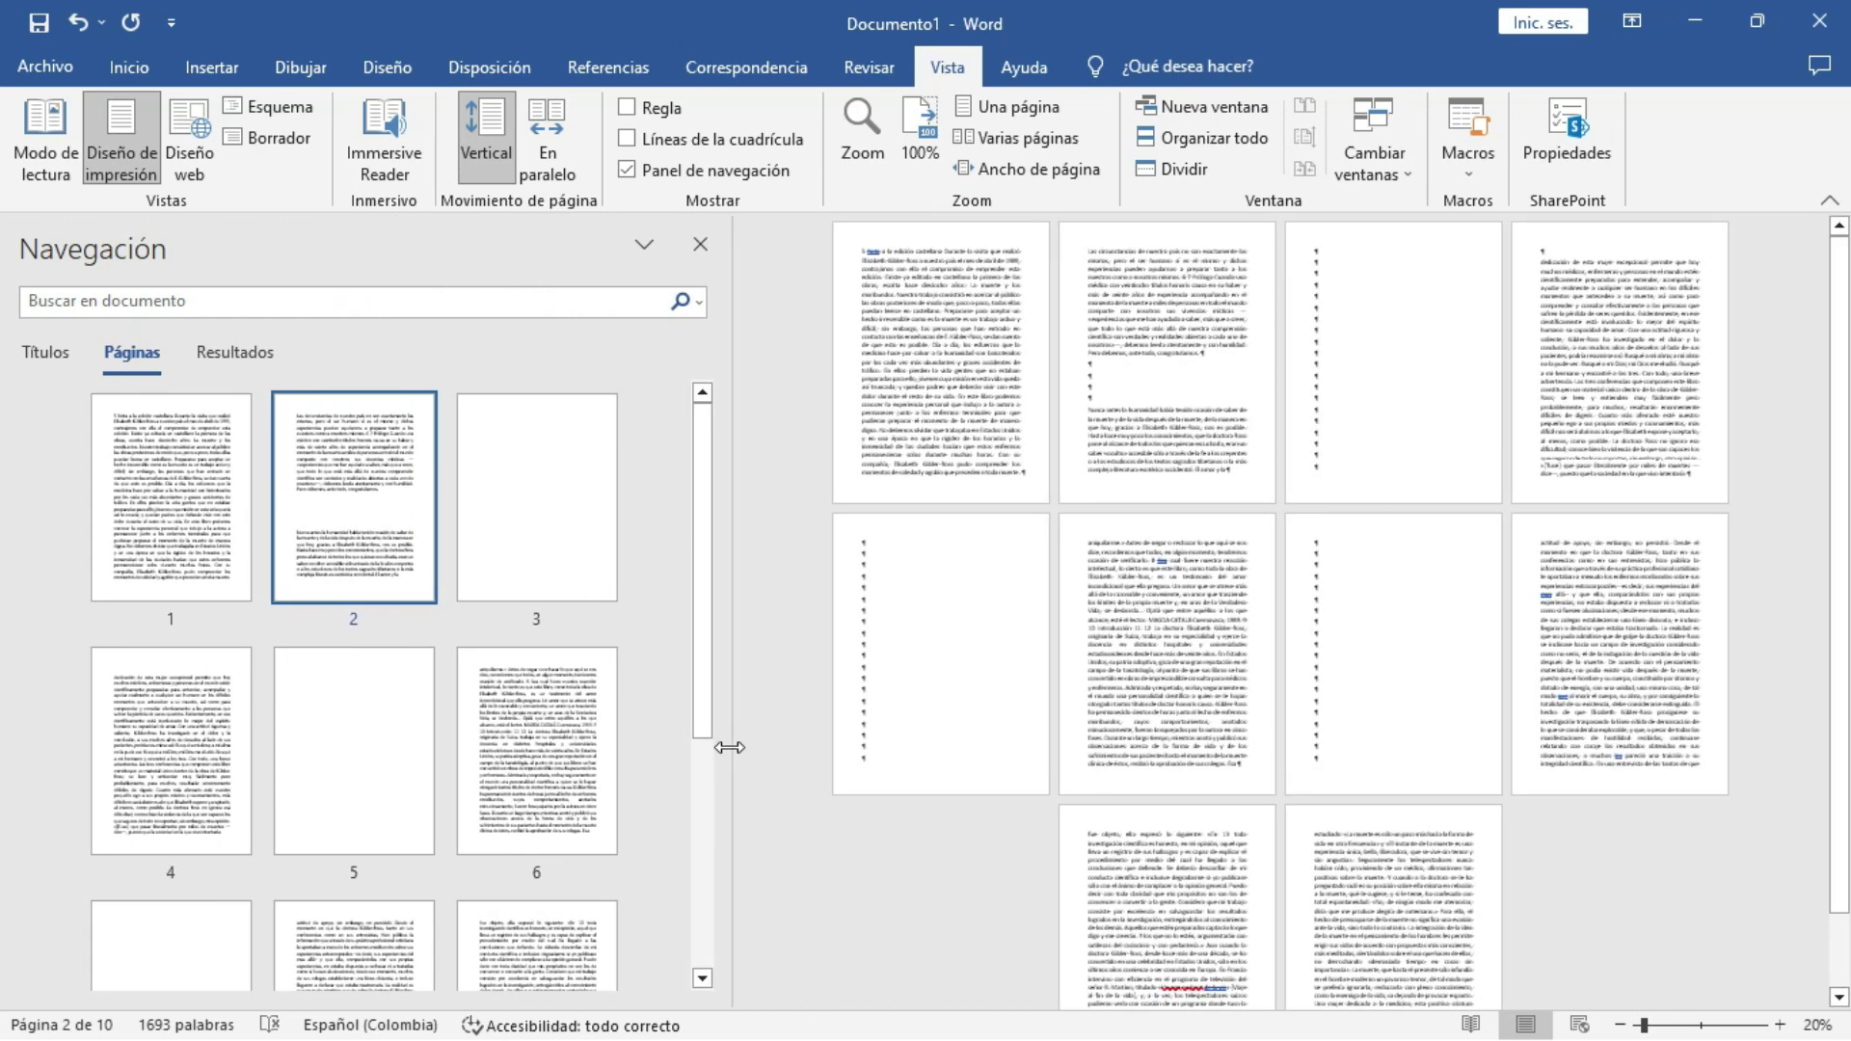
pyautogui.moveTo(614, 737); pyautogui.dragTo(695, 754)
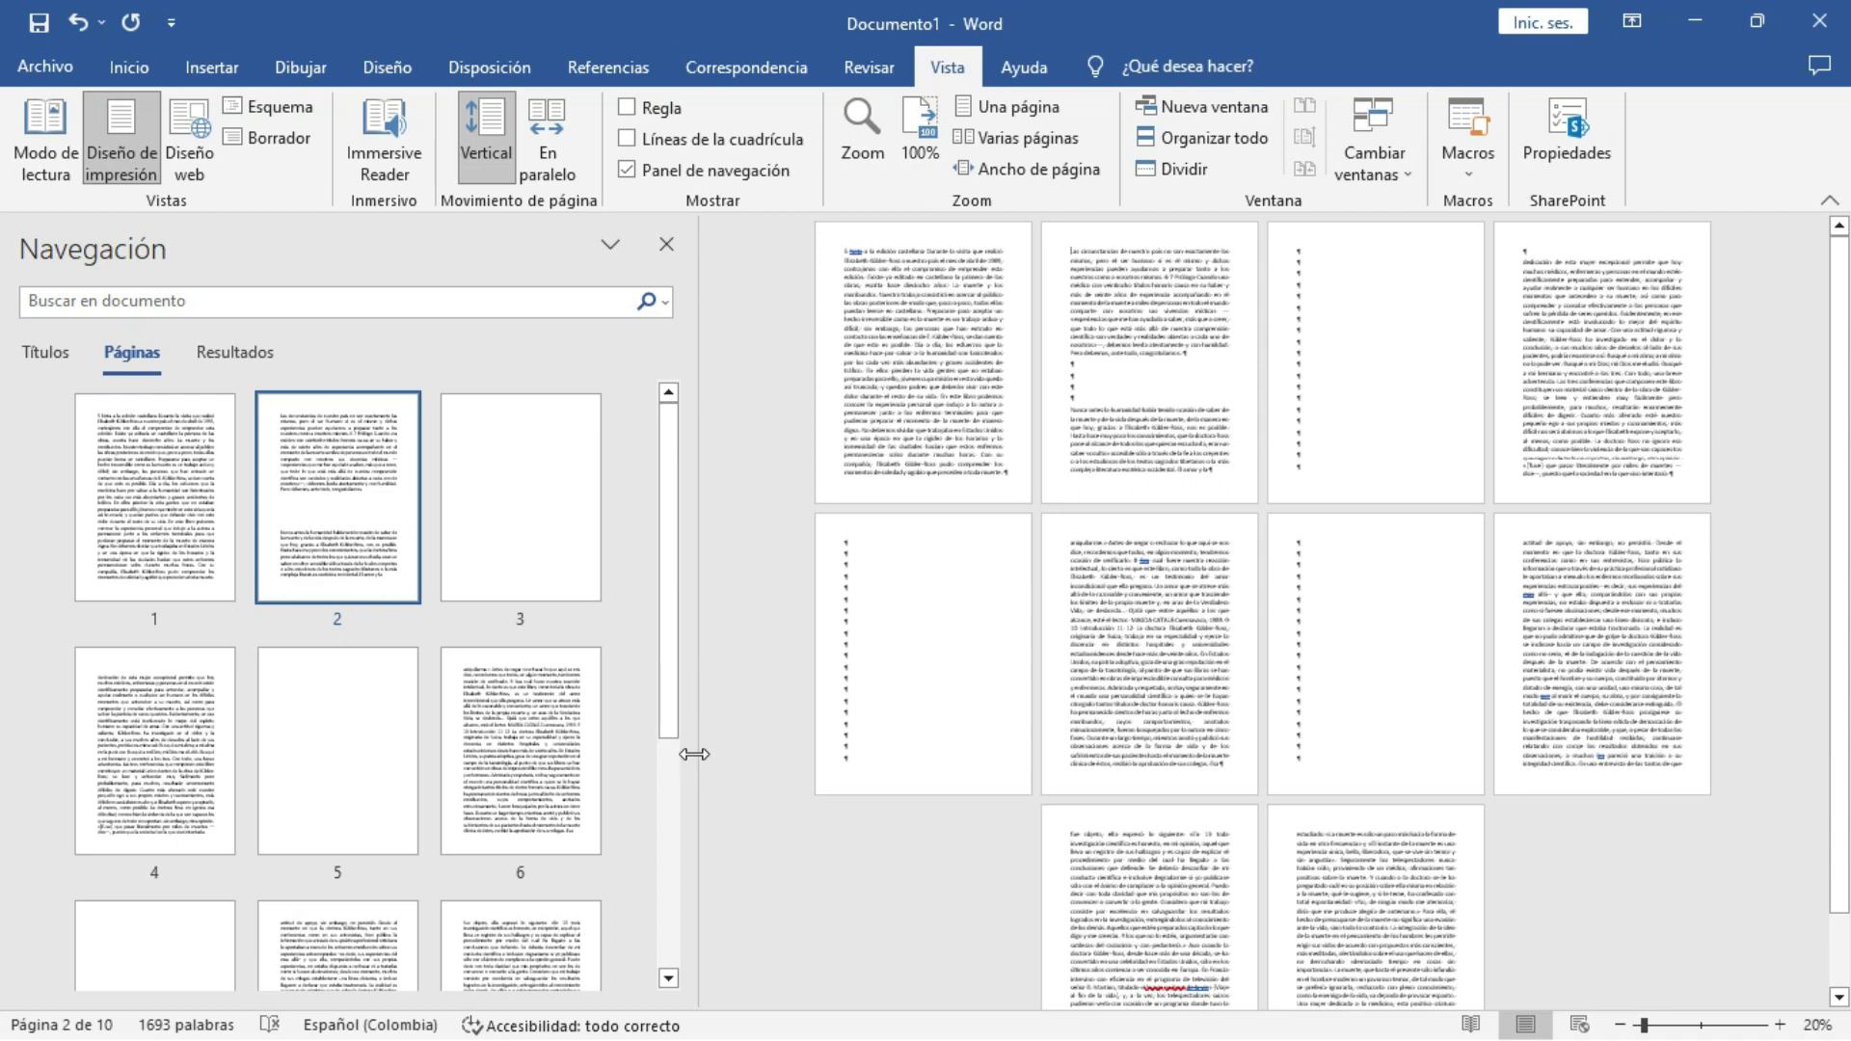
# Delete four empty paragraphs on page 3
pyautogui.click(517, 507)
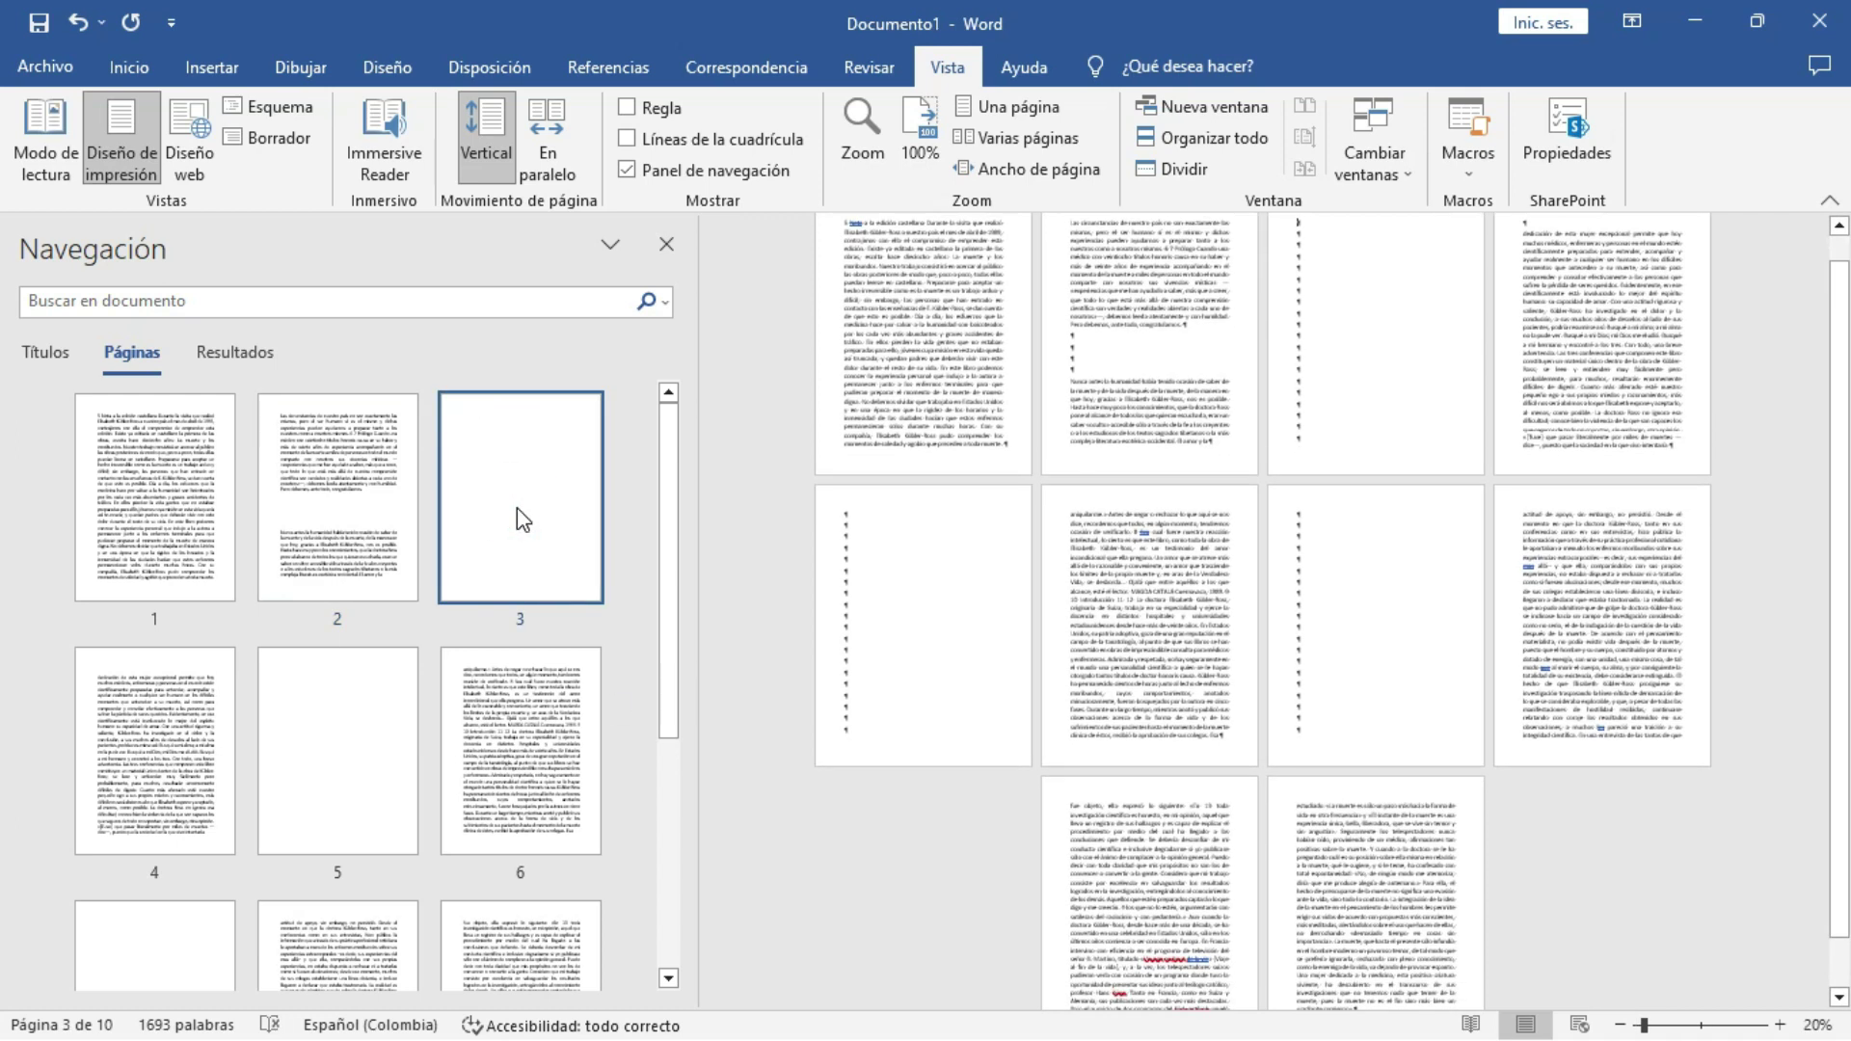
pyautogui.press('Delete')
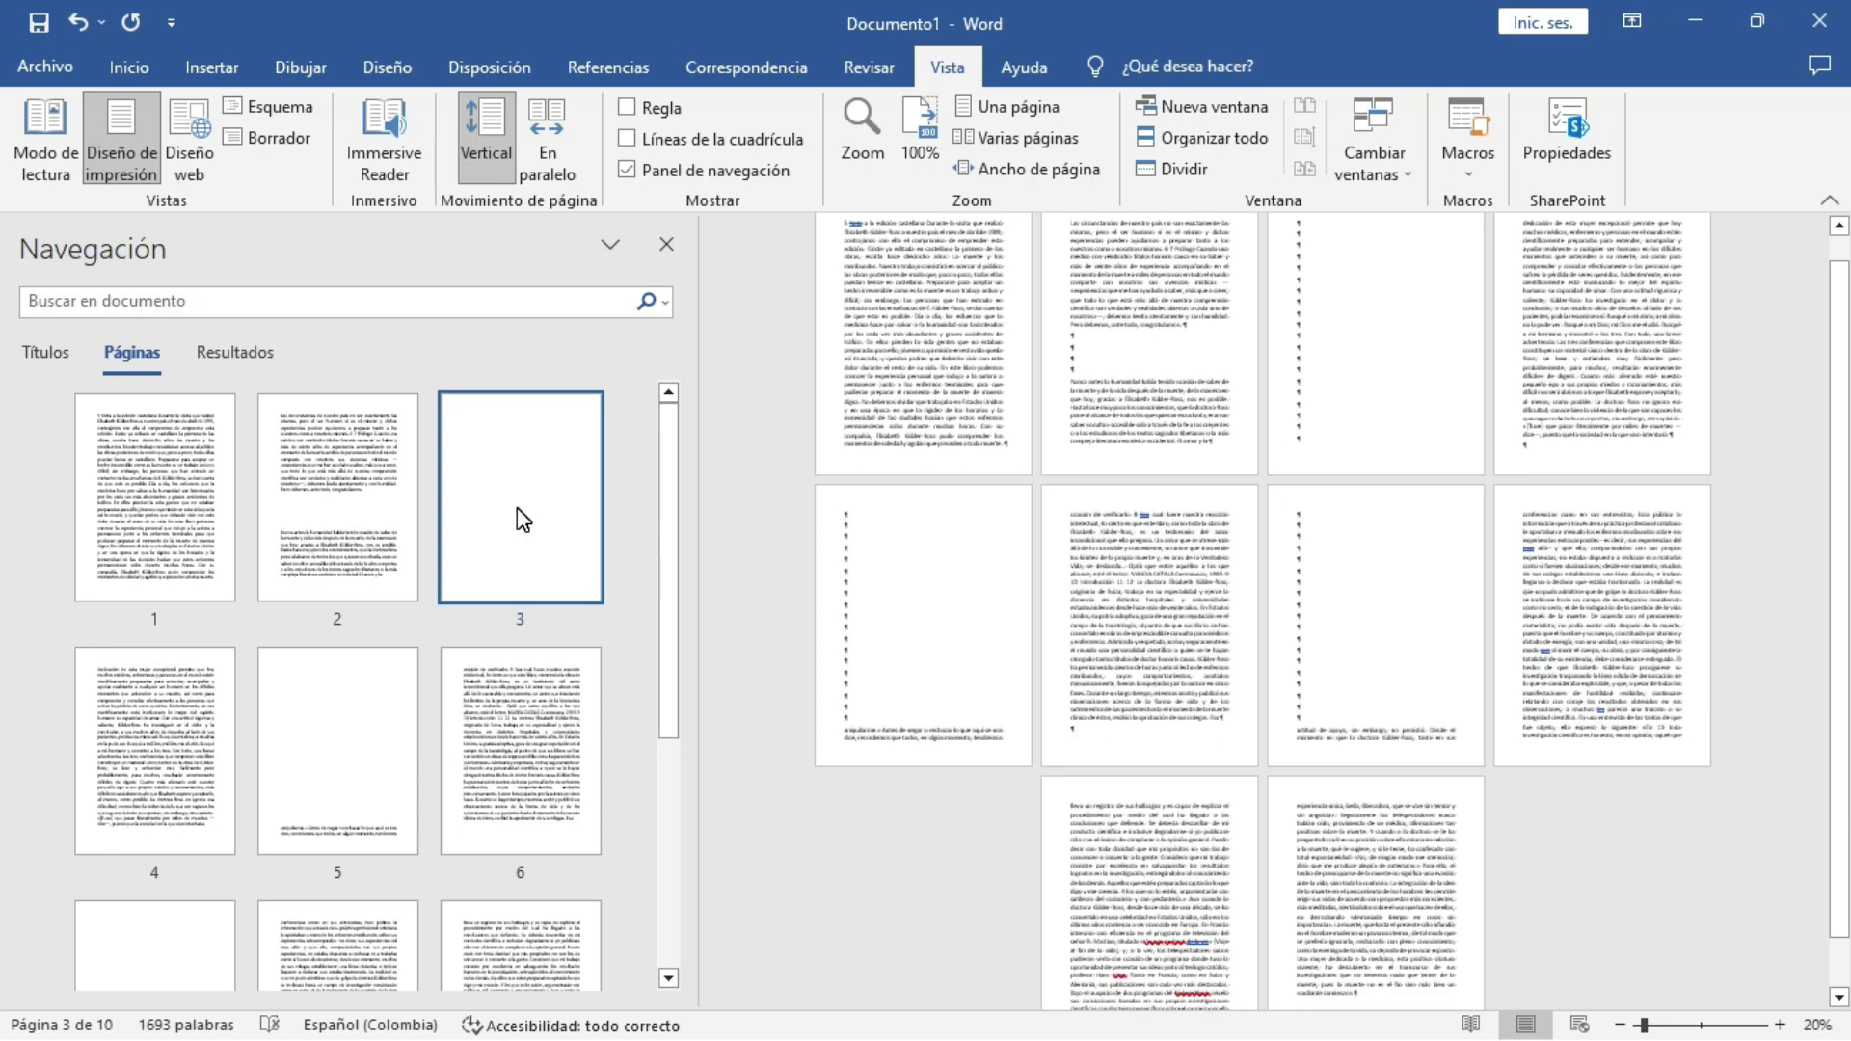
pyautogui.press('Delete')
pyautogui.press('Delete')
pyautogui.press('Delete')
pyautogui.press('Delete')
pyautogui.press('Delete')
pyautogui.press('Delete')
pyautogui.press('Delete')
pyautogui.press('Delete')
pyautogui.press('Delete')
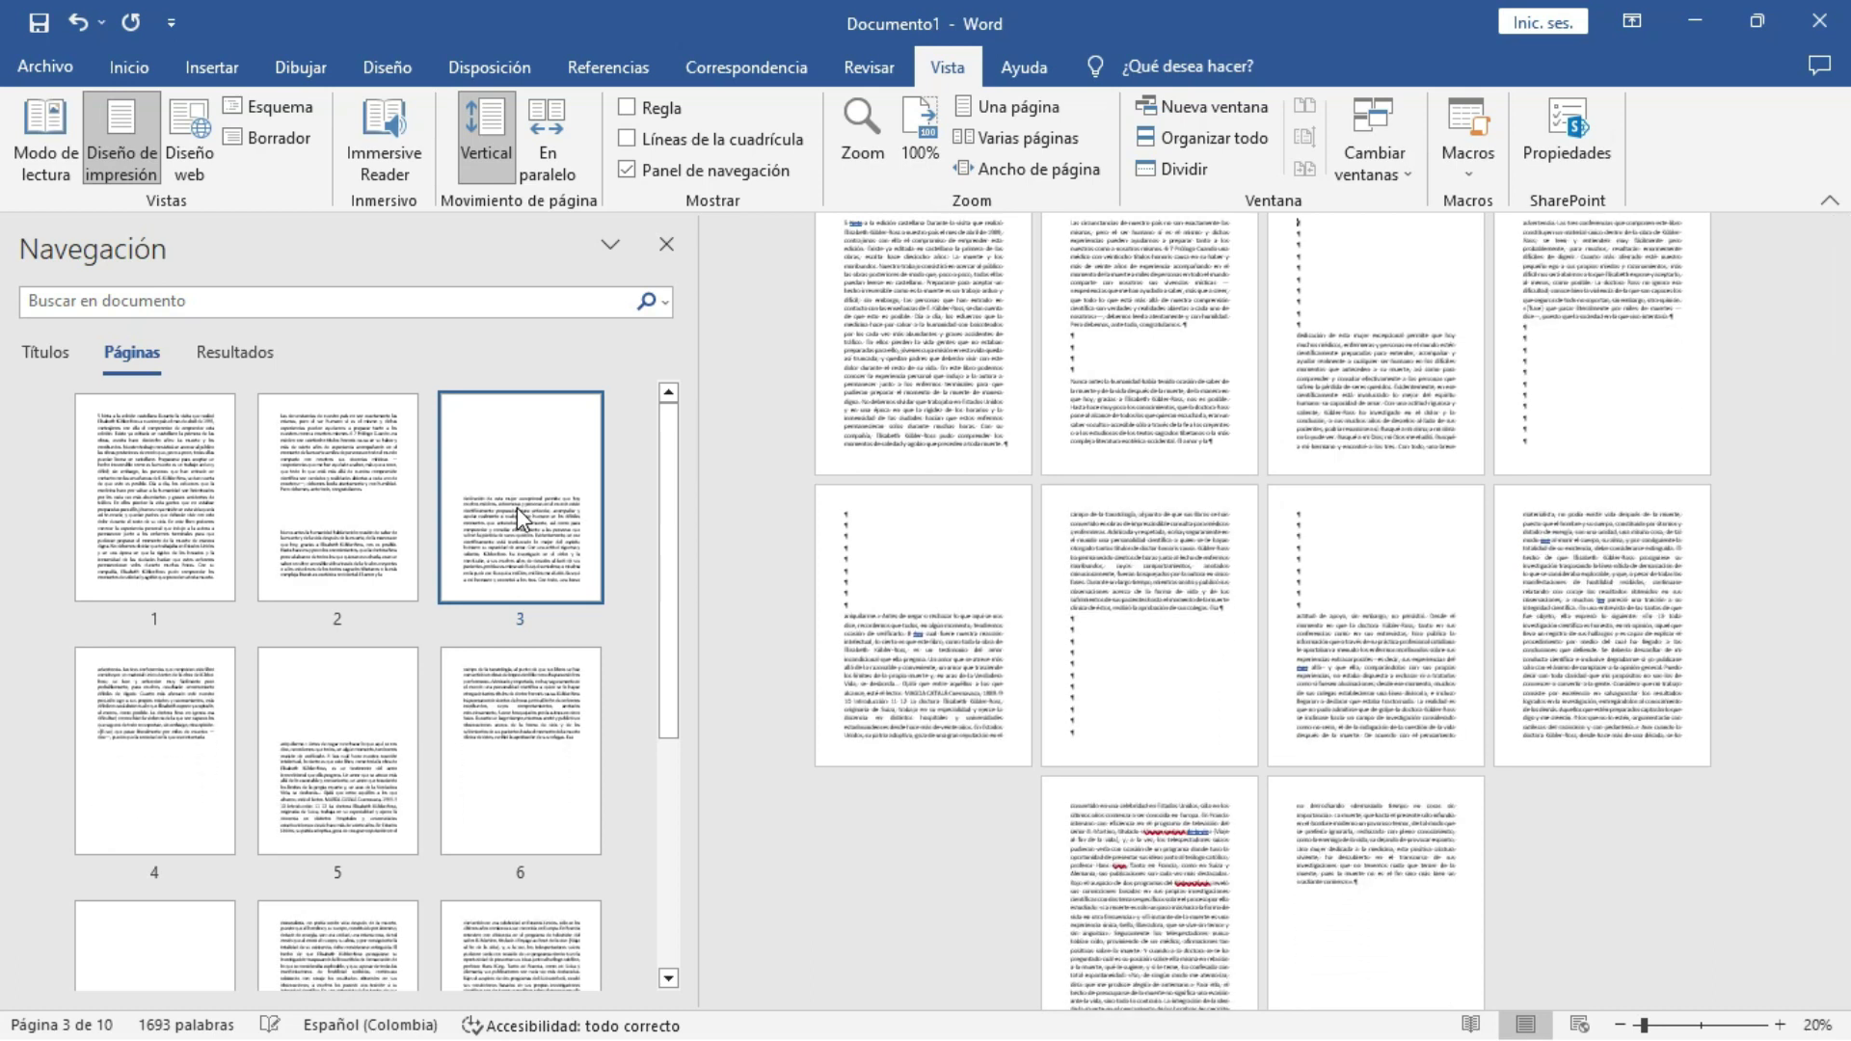
pyautogui.press('Delete')
pyautogui.press('Delete')
pyautogui.press('Delete')
pyautogui.press('Delete')
pyautogui.press('Delete')
pyautogui.press('Delete')
pyautogui.press('Delete')
pyautogui.press('Delete')
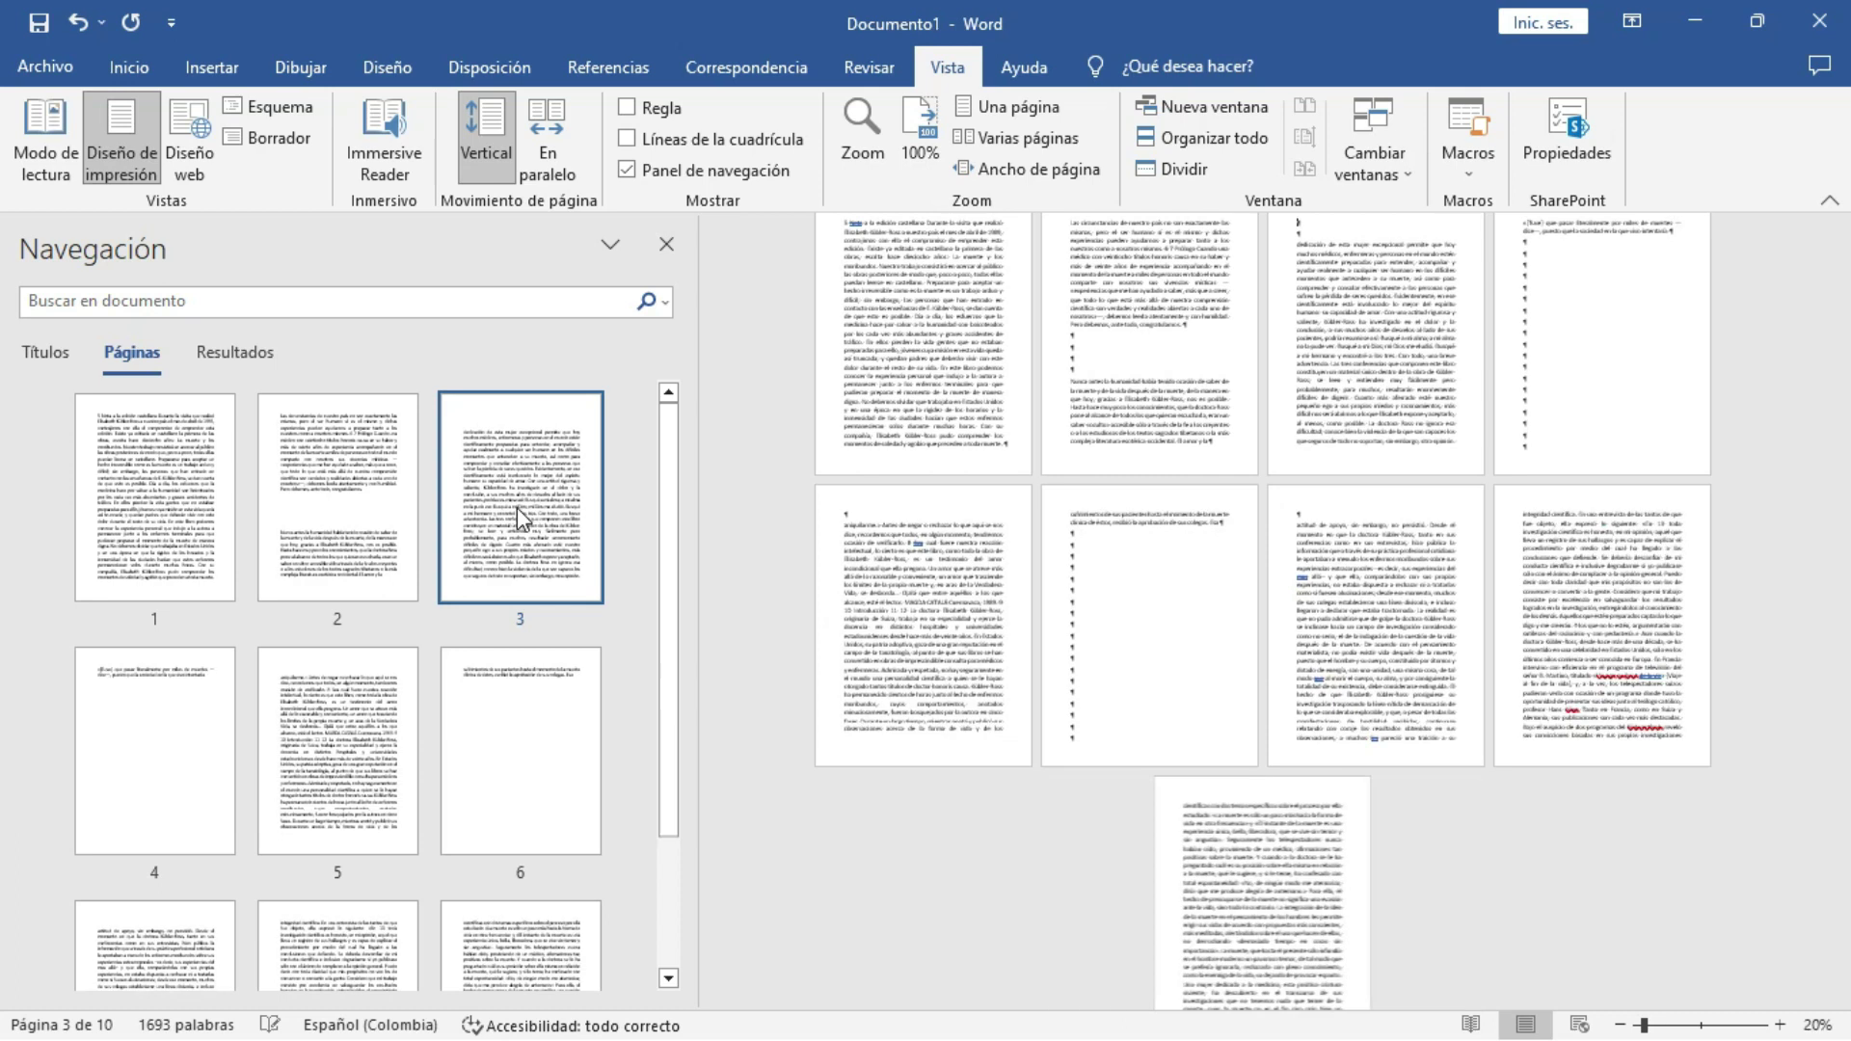
pyautogui.press('Delete')
pyautogui.press('Delete')
pyautogui.press('Delete')
pyautogui.press('Delete')
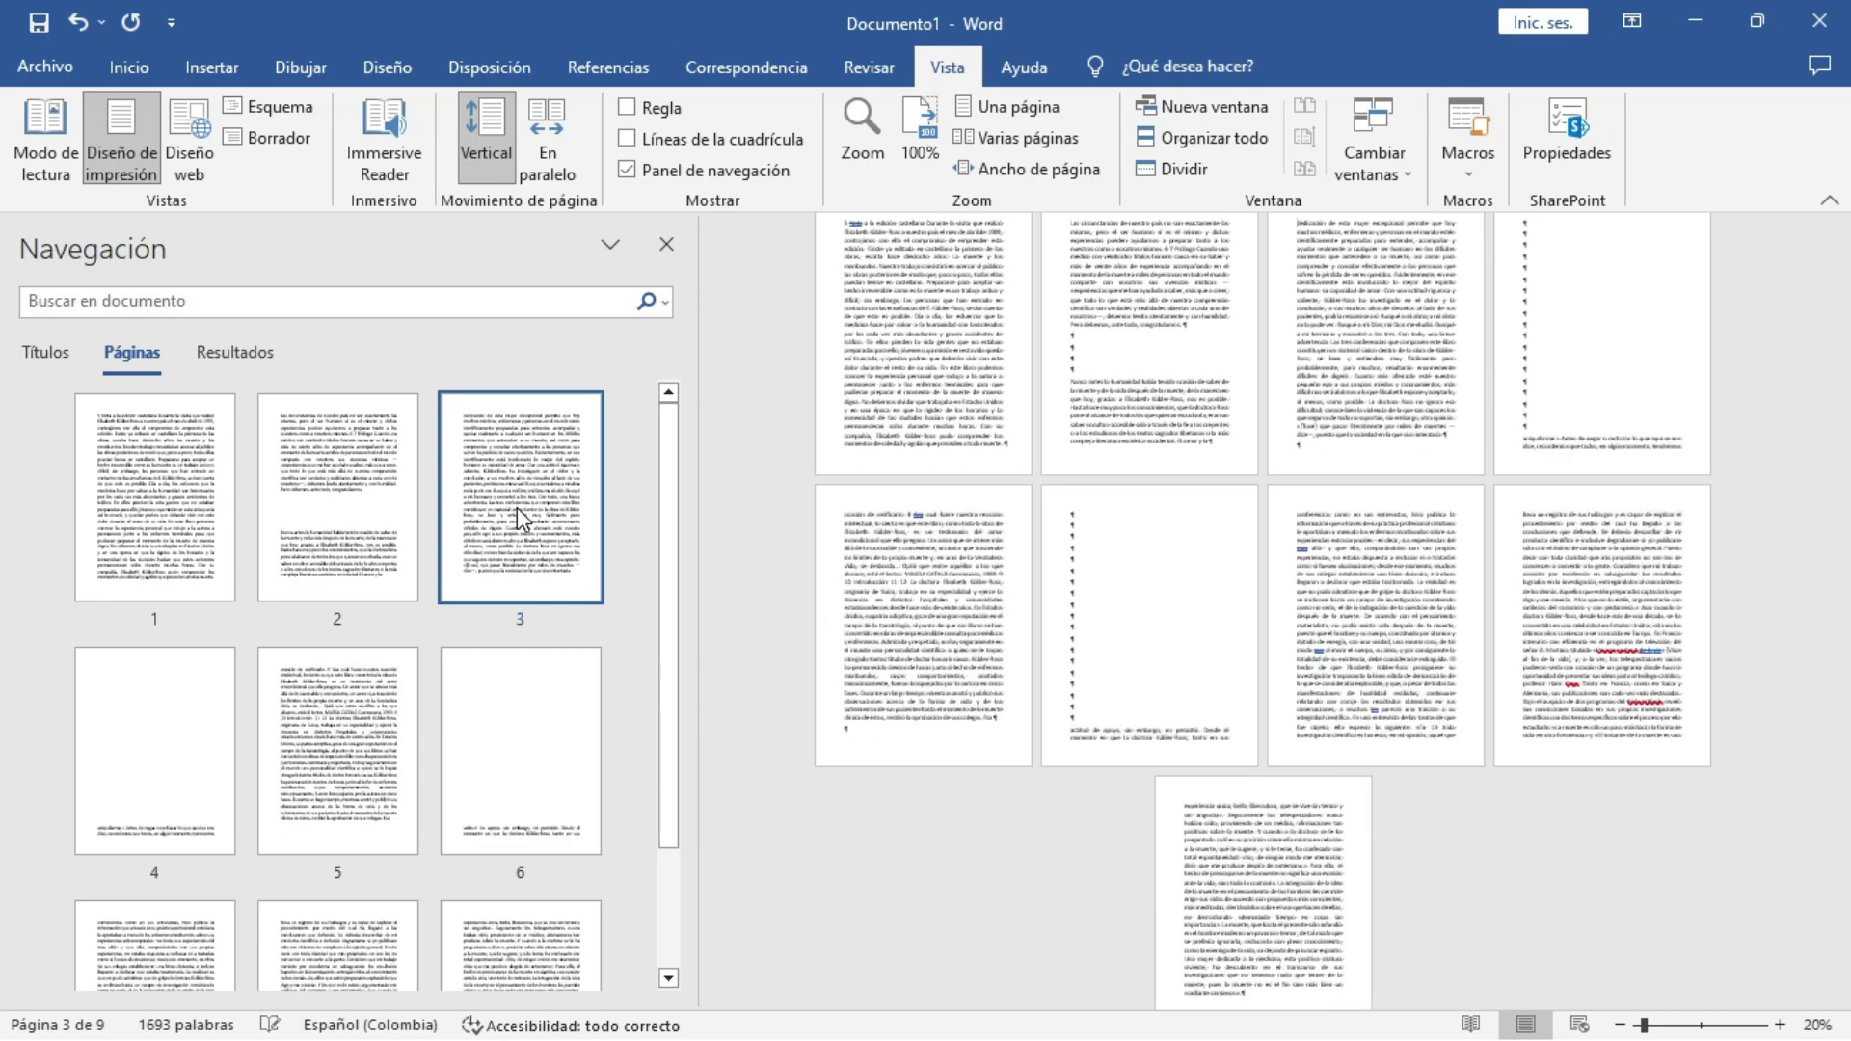
# Delete three empty paragraphs on page 4
pyautogui.click(149, 771)
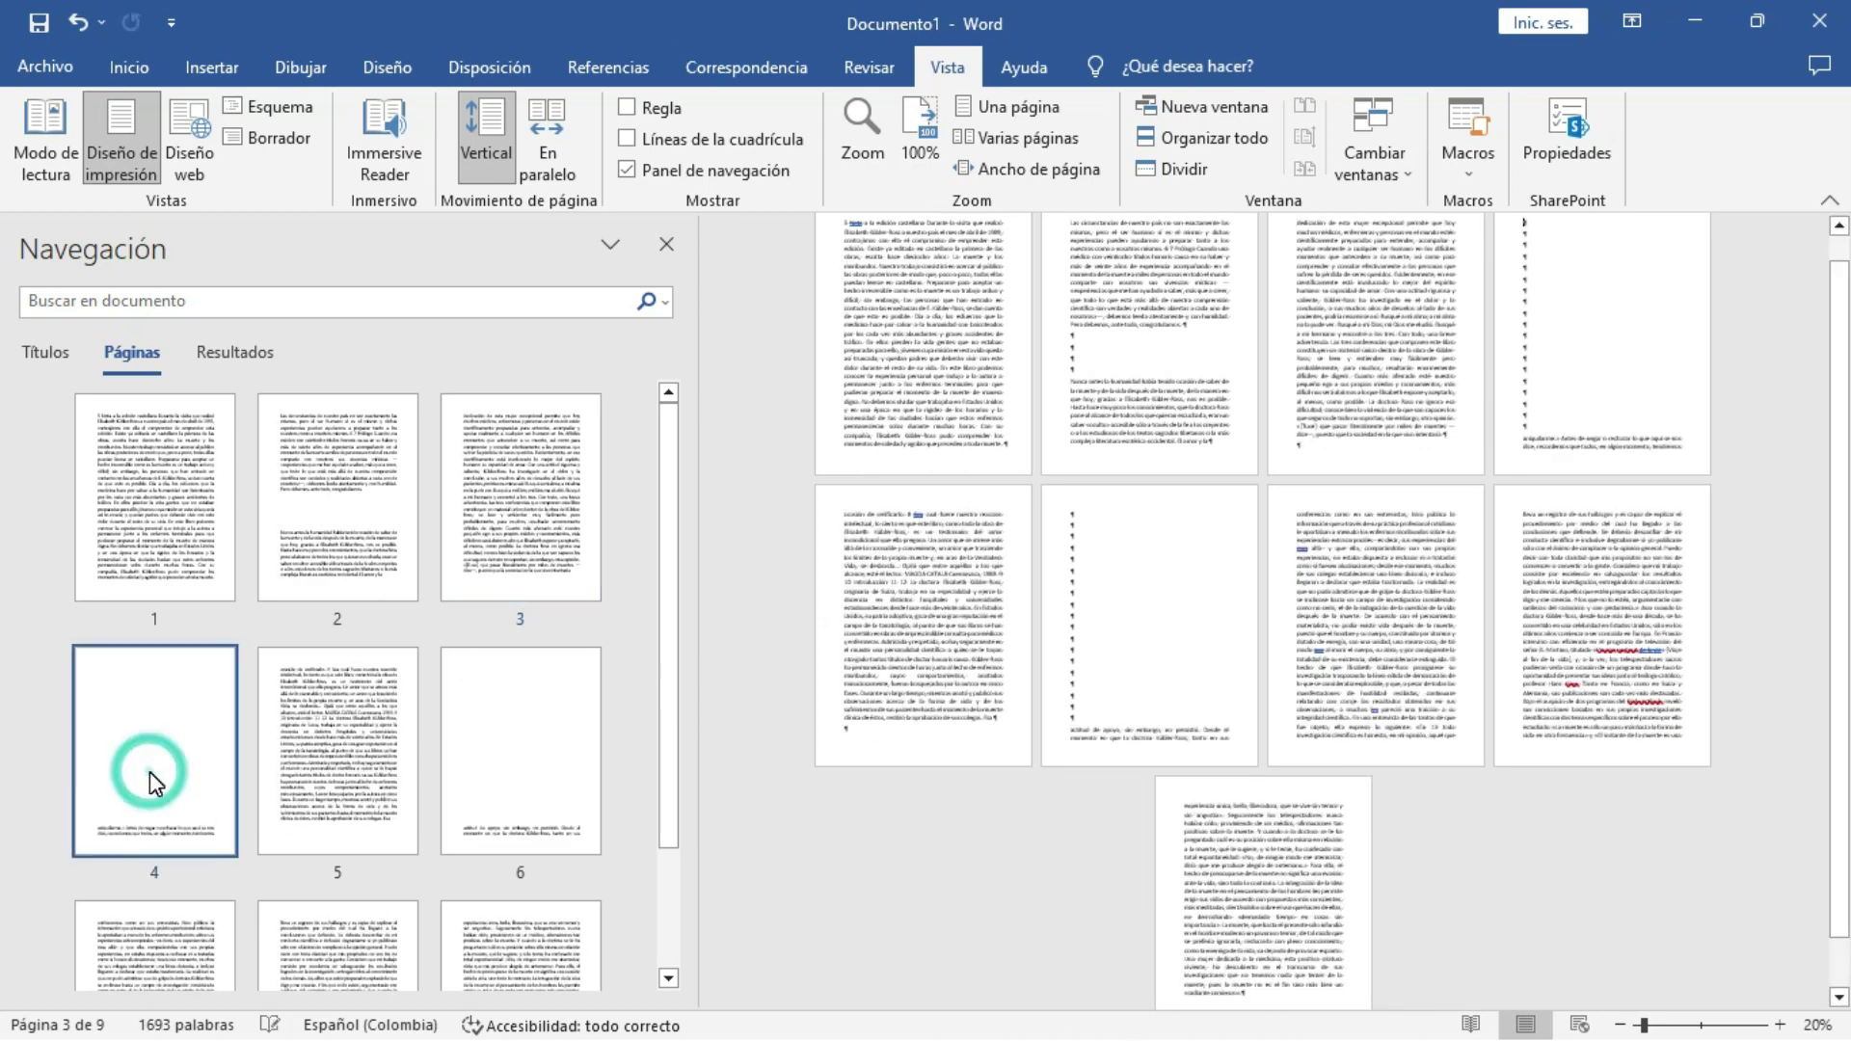
pyautogui.press('Delete')
pyautogui.press('Delete')
pyautogui.press('Delete')
pyautogui.press('Delete')
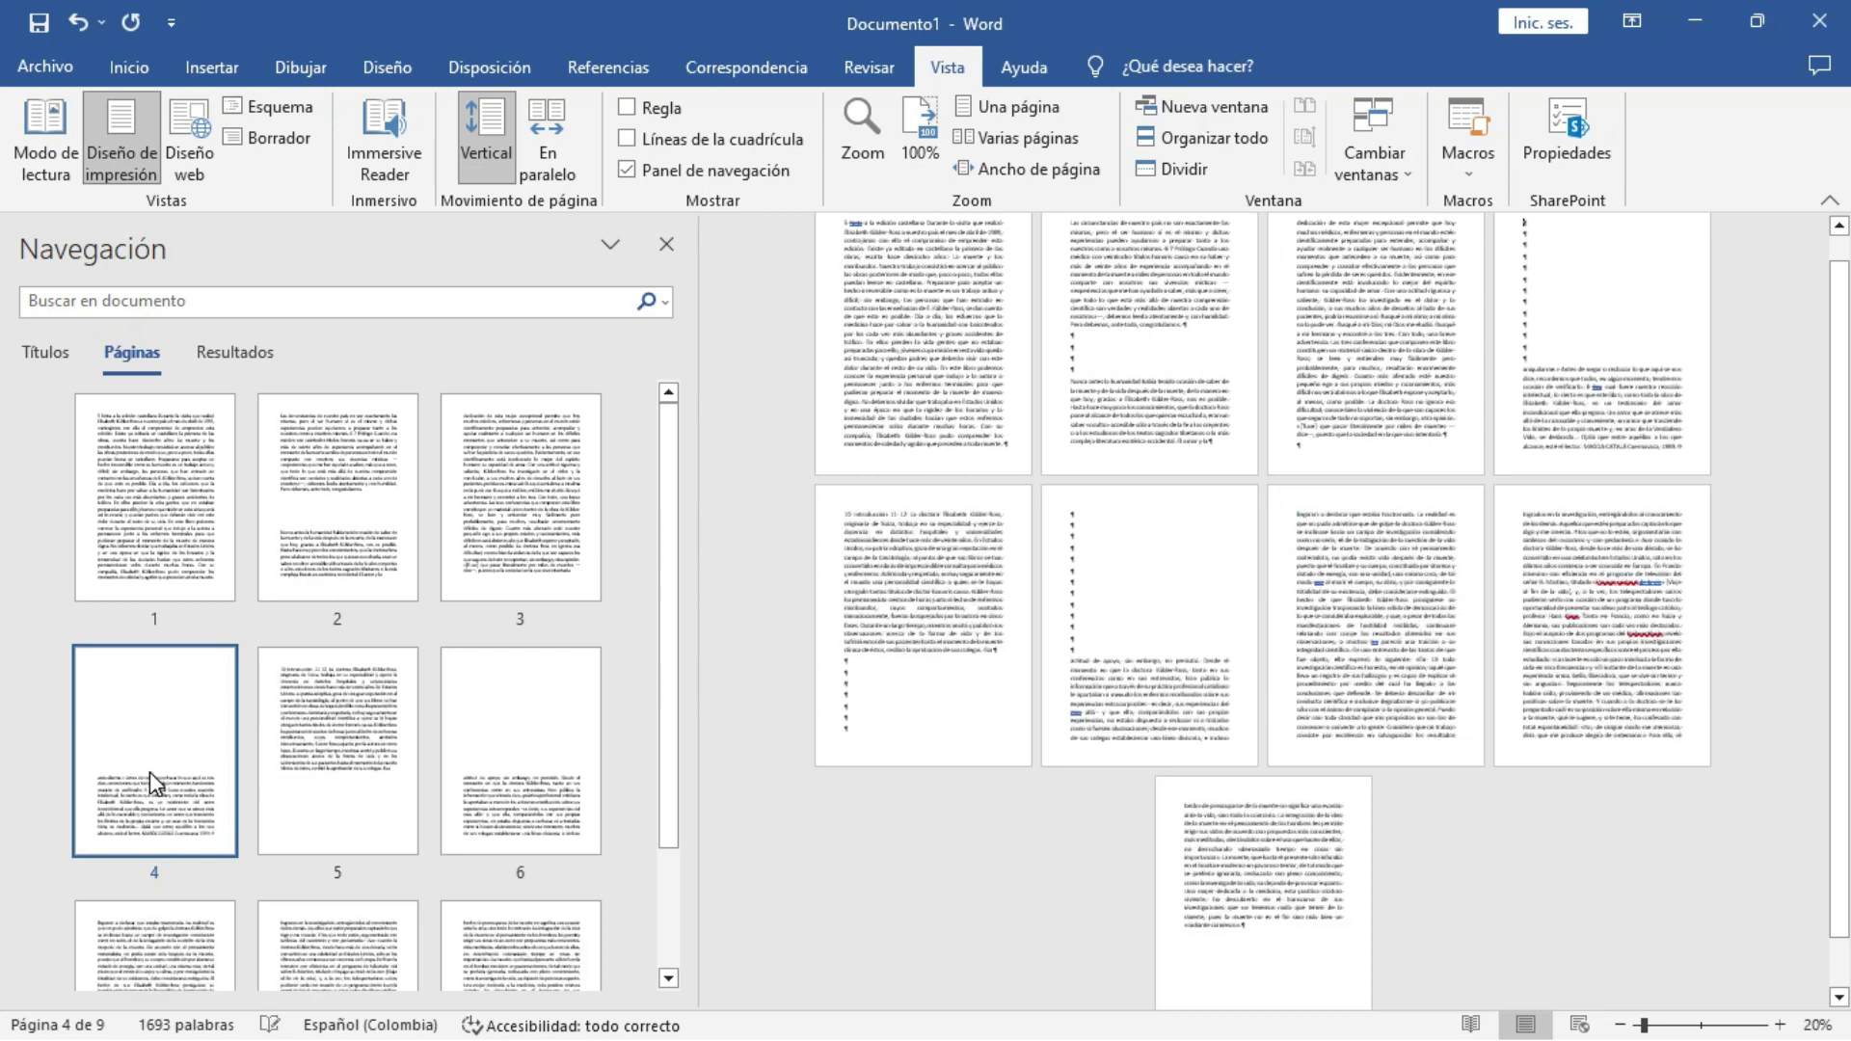
pyautogui.press('Delete')
pyautogui.press('Delete')
pyautogui.press('Delete')
pyautogui.press('Delete')
pyautogui.press('Delete')
pyautogui.press('Delete')
pyautogui.press('Delete')
pyautogui.press('Delete')
pyautogui.press('Delete')
pyautogui.press('Delete')
pyautogui.press('Delete')
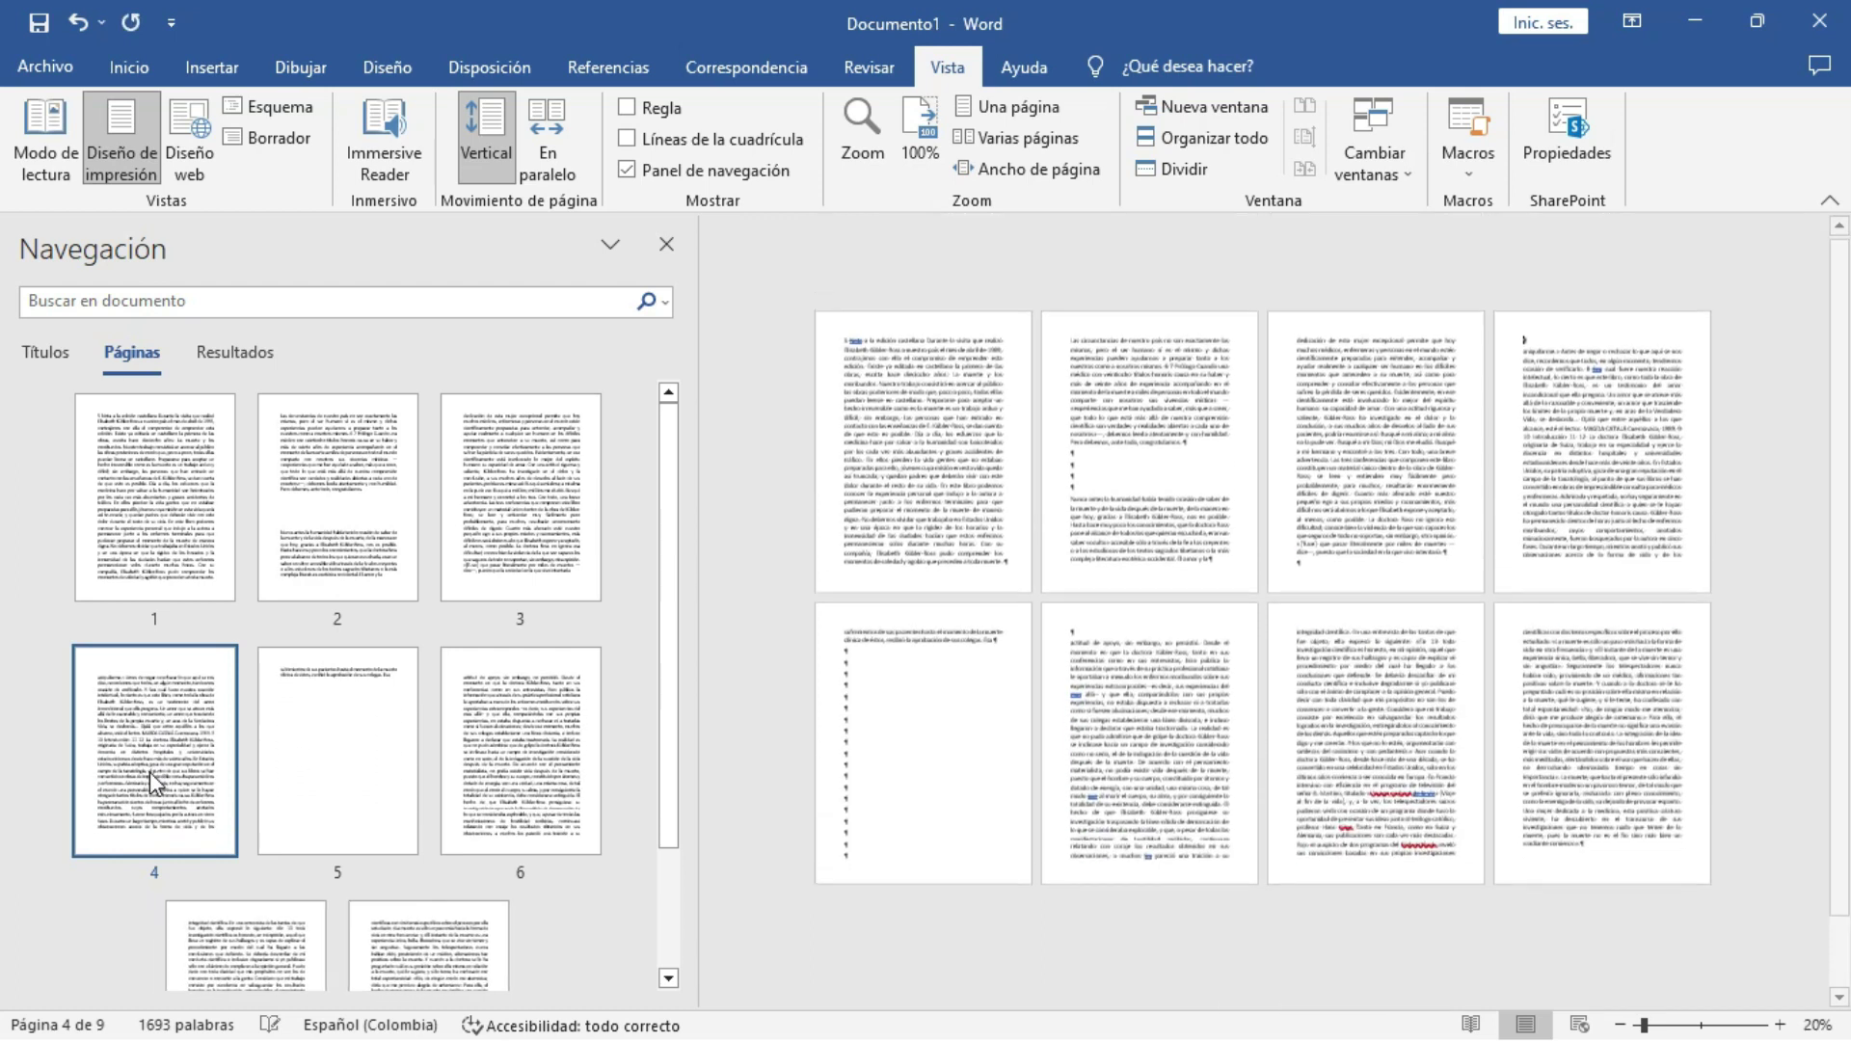
pyautogui.press('Delete')
pyautogui.press('Delete')
# Delete the empty paragraphs on page 5, then undo the last deletion
pyautogui.click(345, 754)
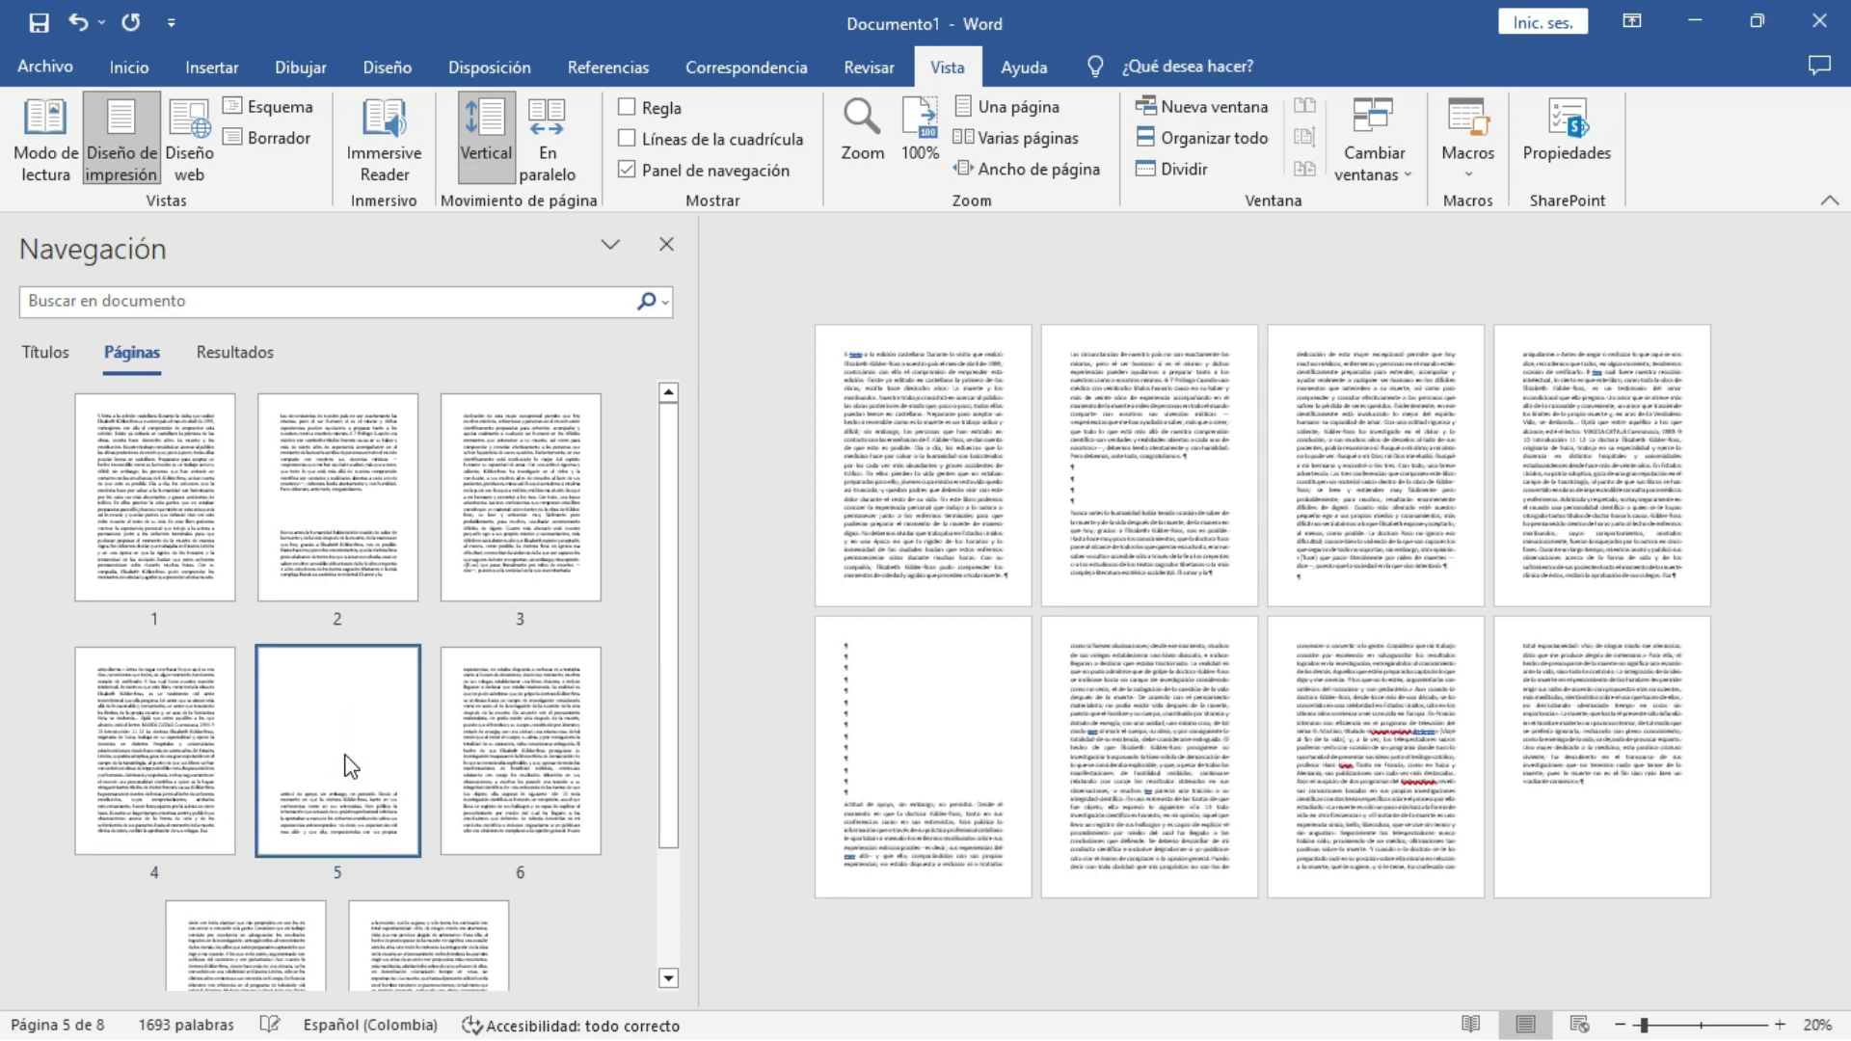
pyautogui.press('Delete')
pyautogui.press('Delete')
pyautogui.press('Delete')
pyautogui.press('Delete')
pyautogui.press('Delete')
pyautogui.press('Delete')
pyautogui.press('Delete')
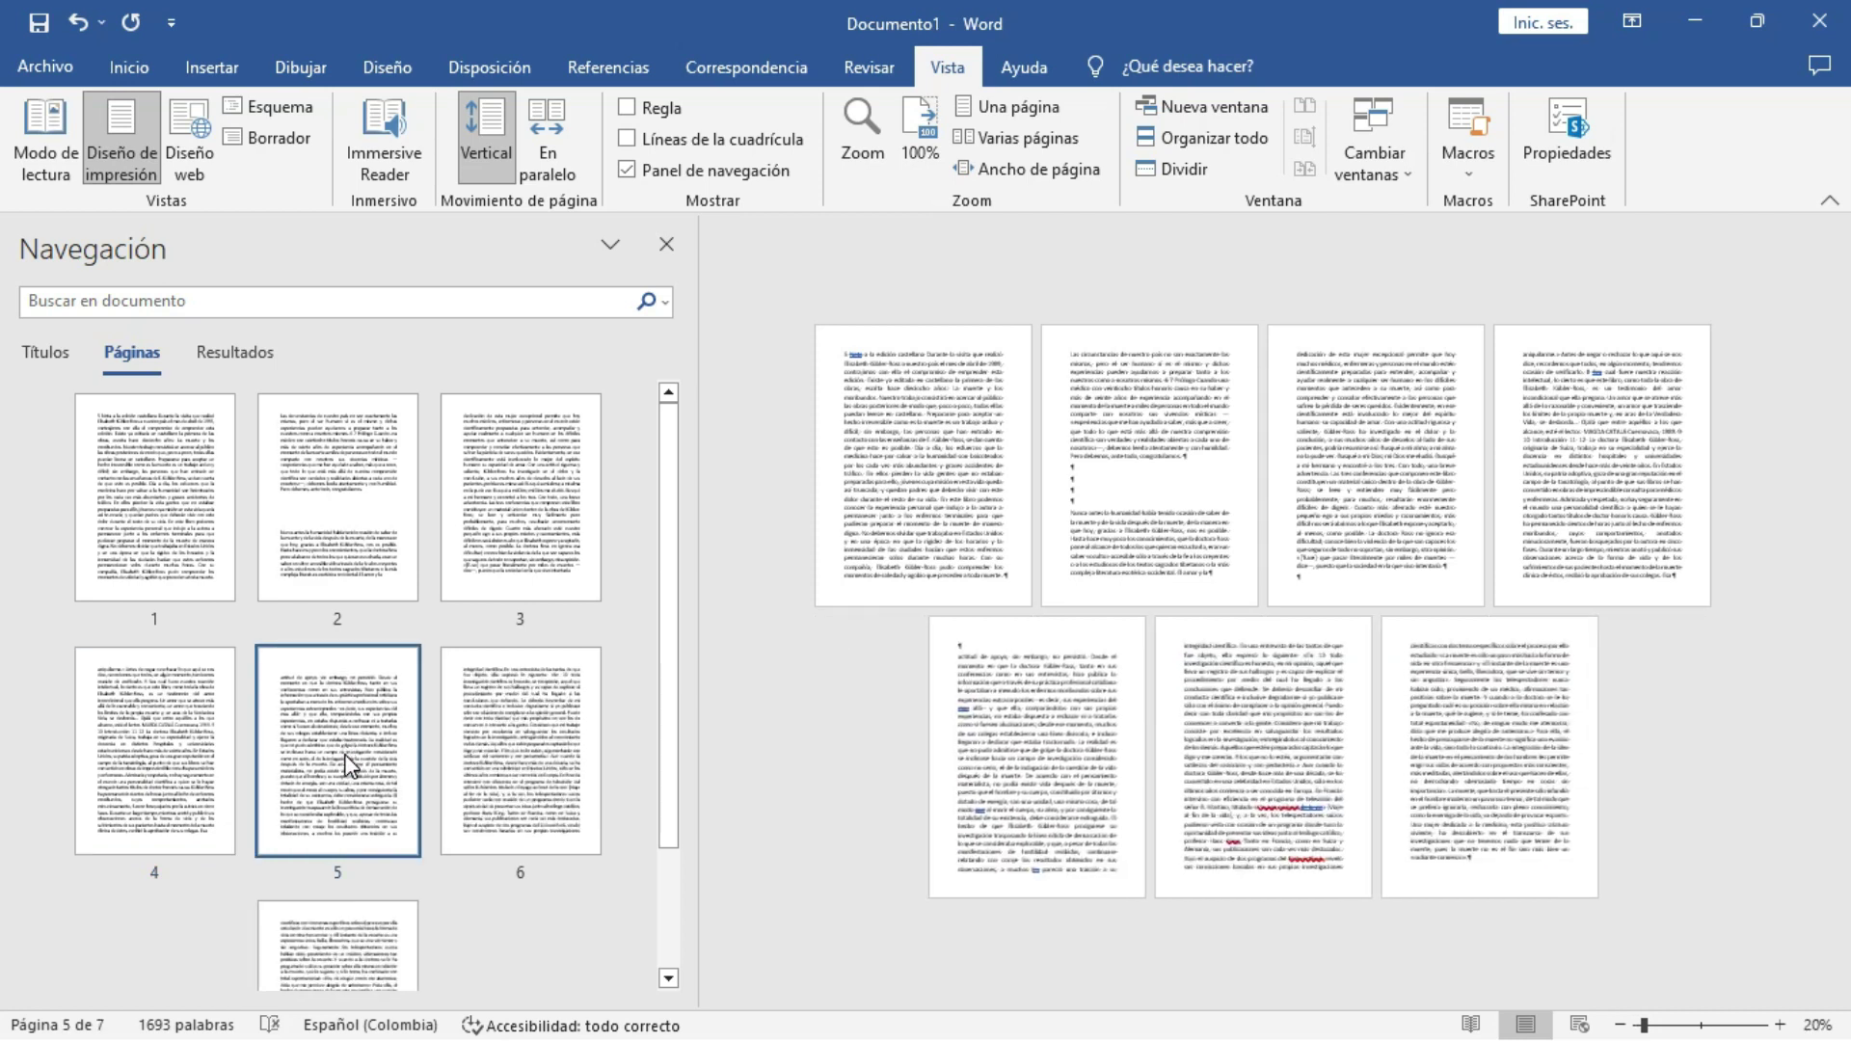
pyautogui.press('Delete')
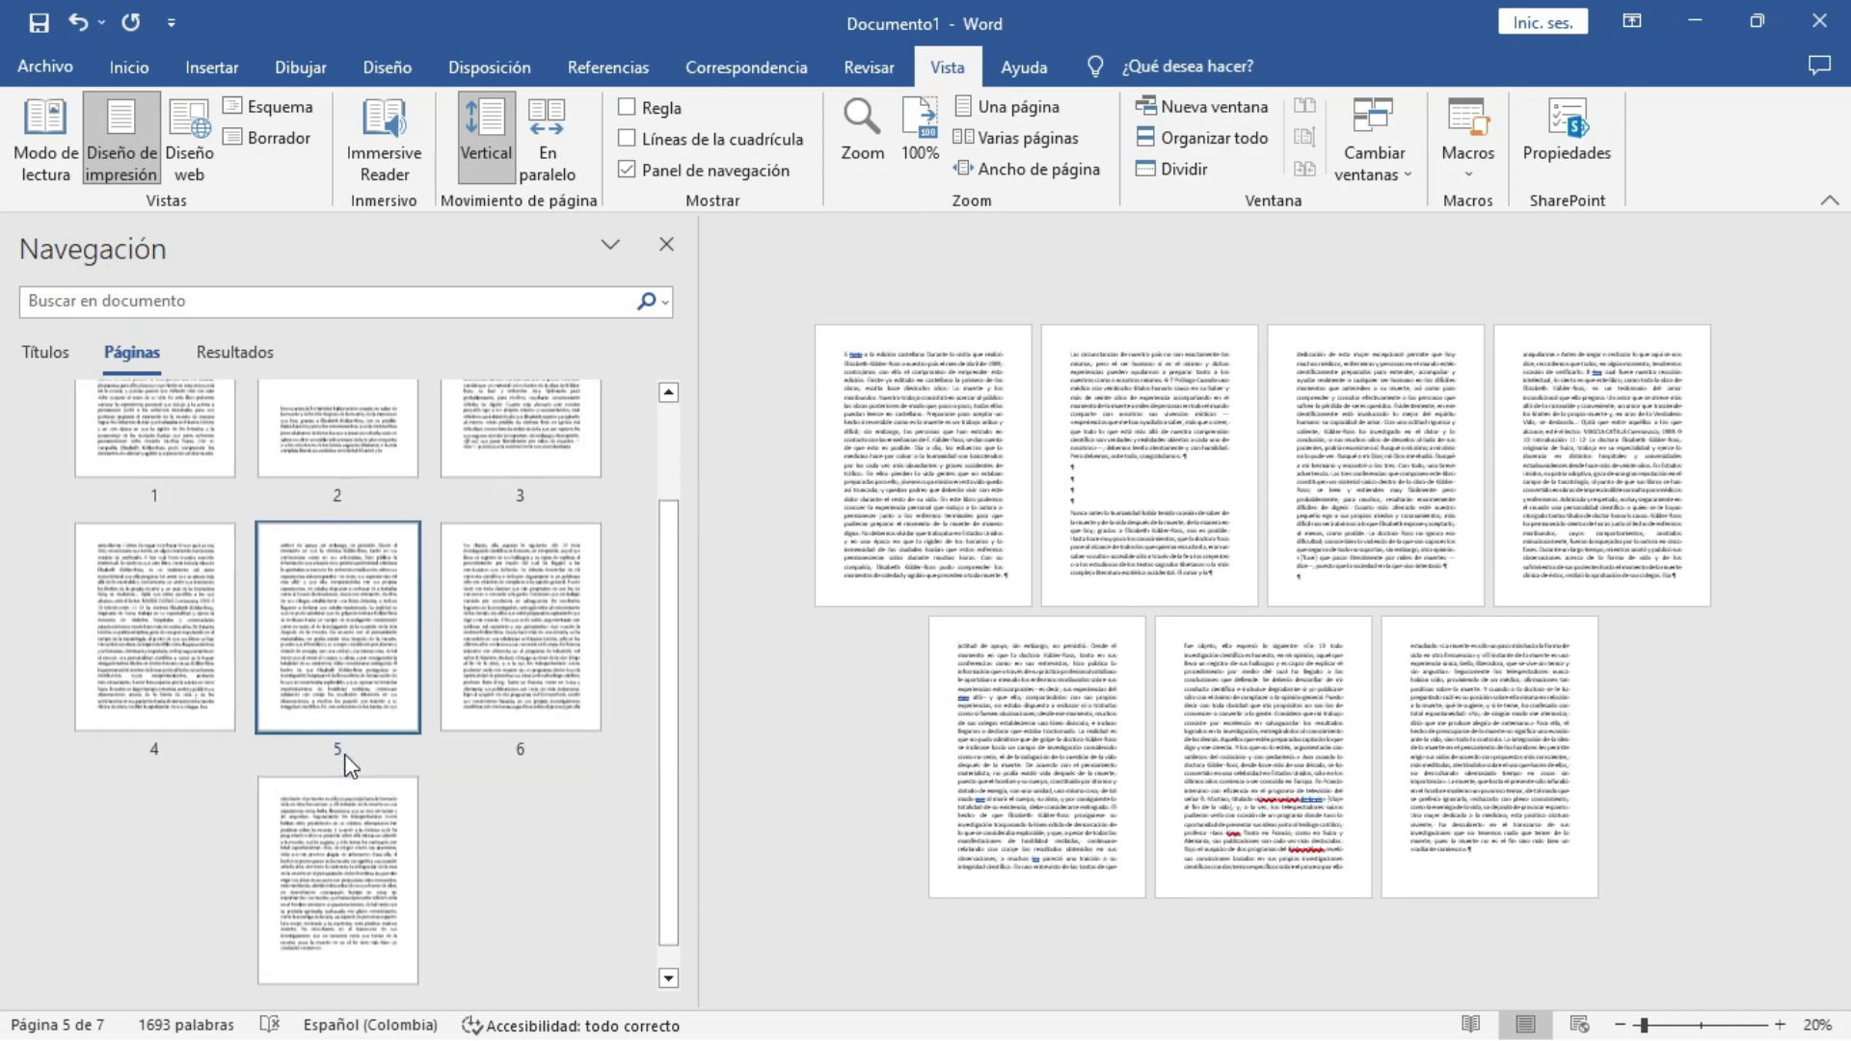
pyautogui.hotkey('ctrl', 'z')
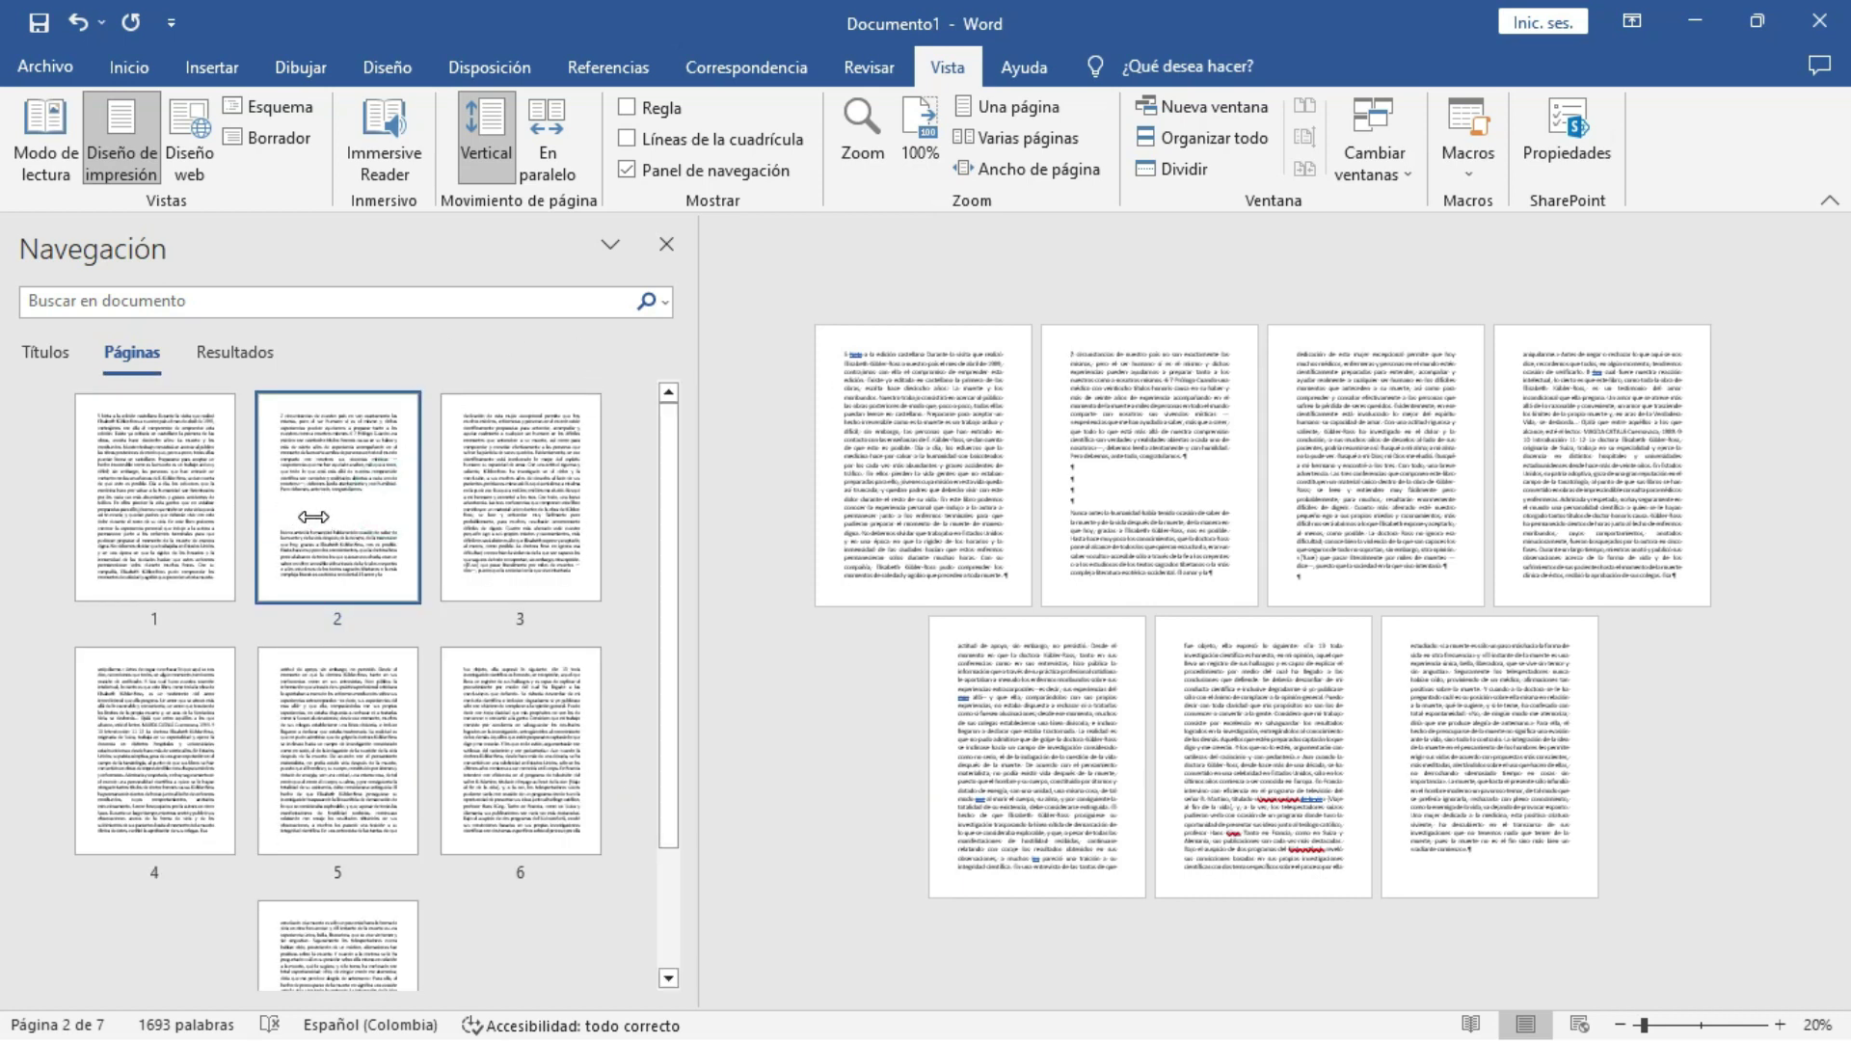
# Select and delete the remaining empty paragraph marks on page 2
pyautogui.click(1090, 500)
pyautogui.moveTo(1072, 472); pyautogui.dragTo(1223, 505)
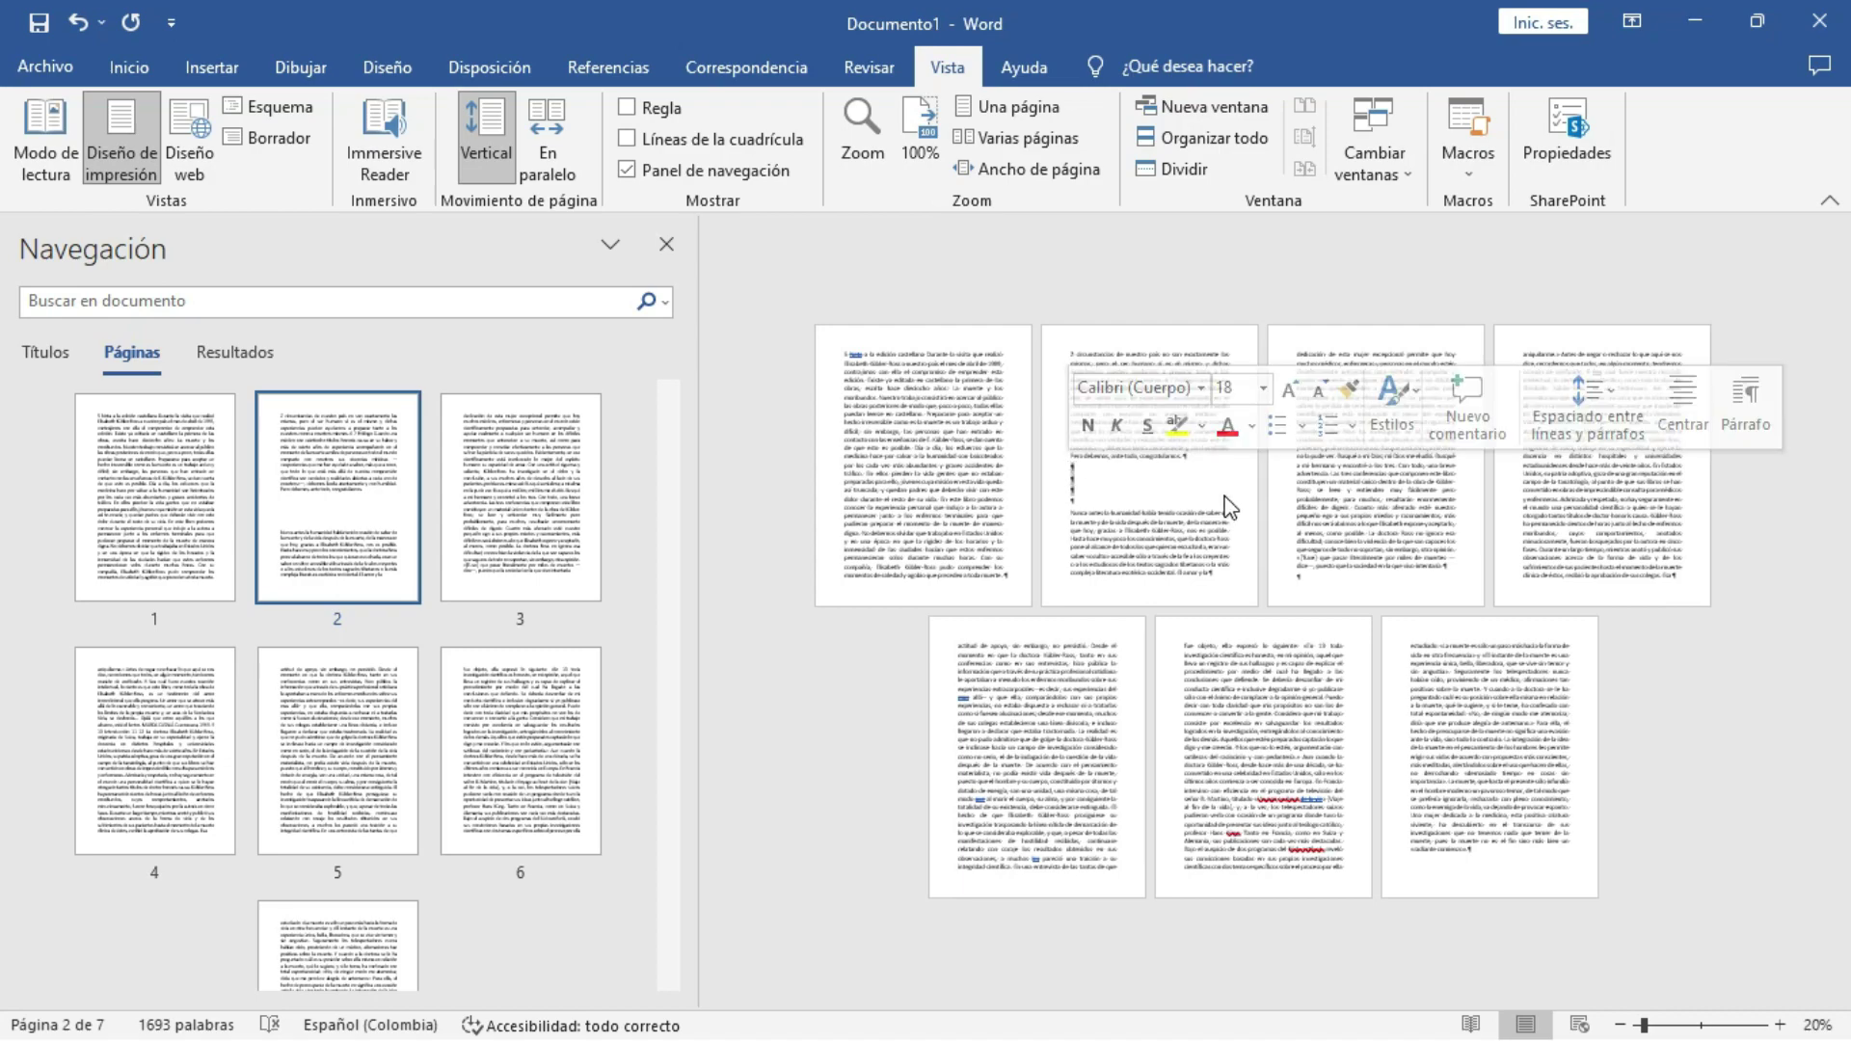
pyautogui.press('Delete')
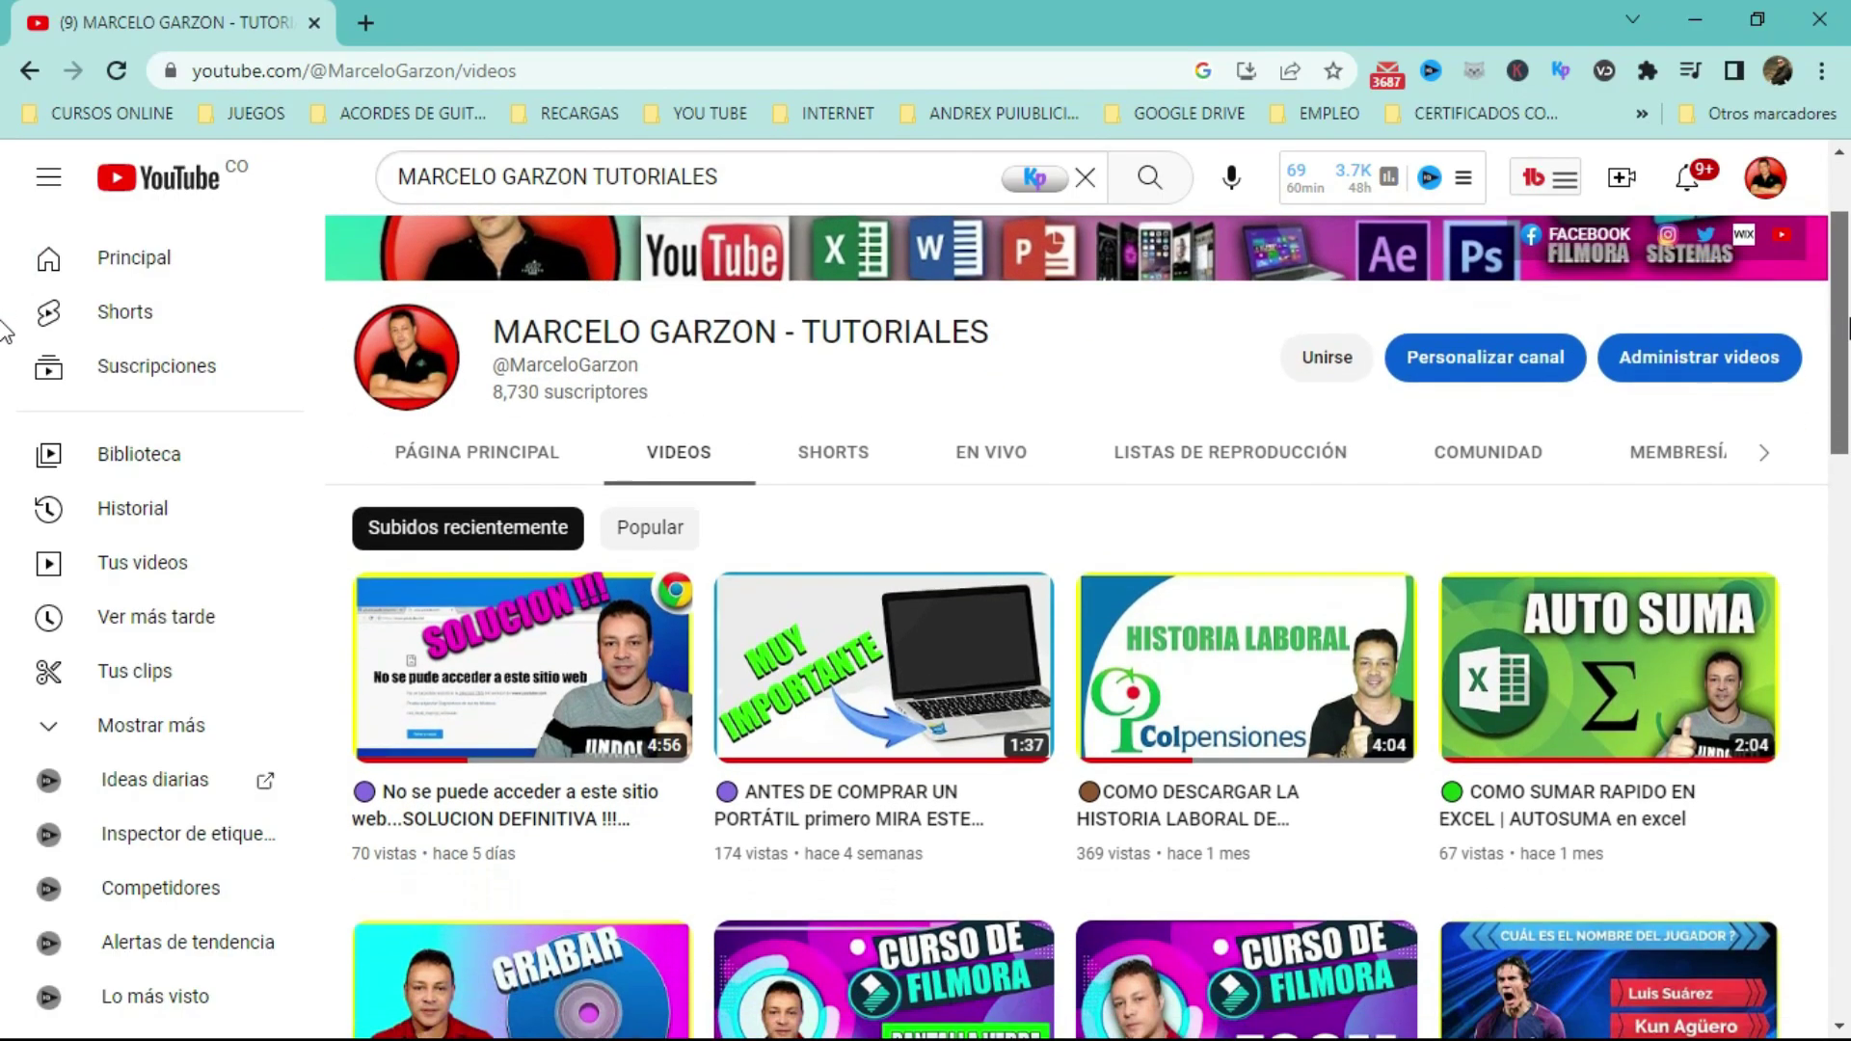
pyautogui.scroll(-3, 5, 333)
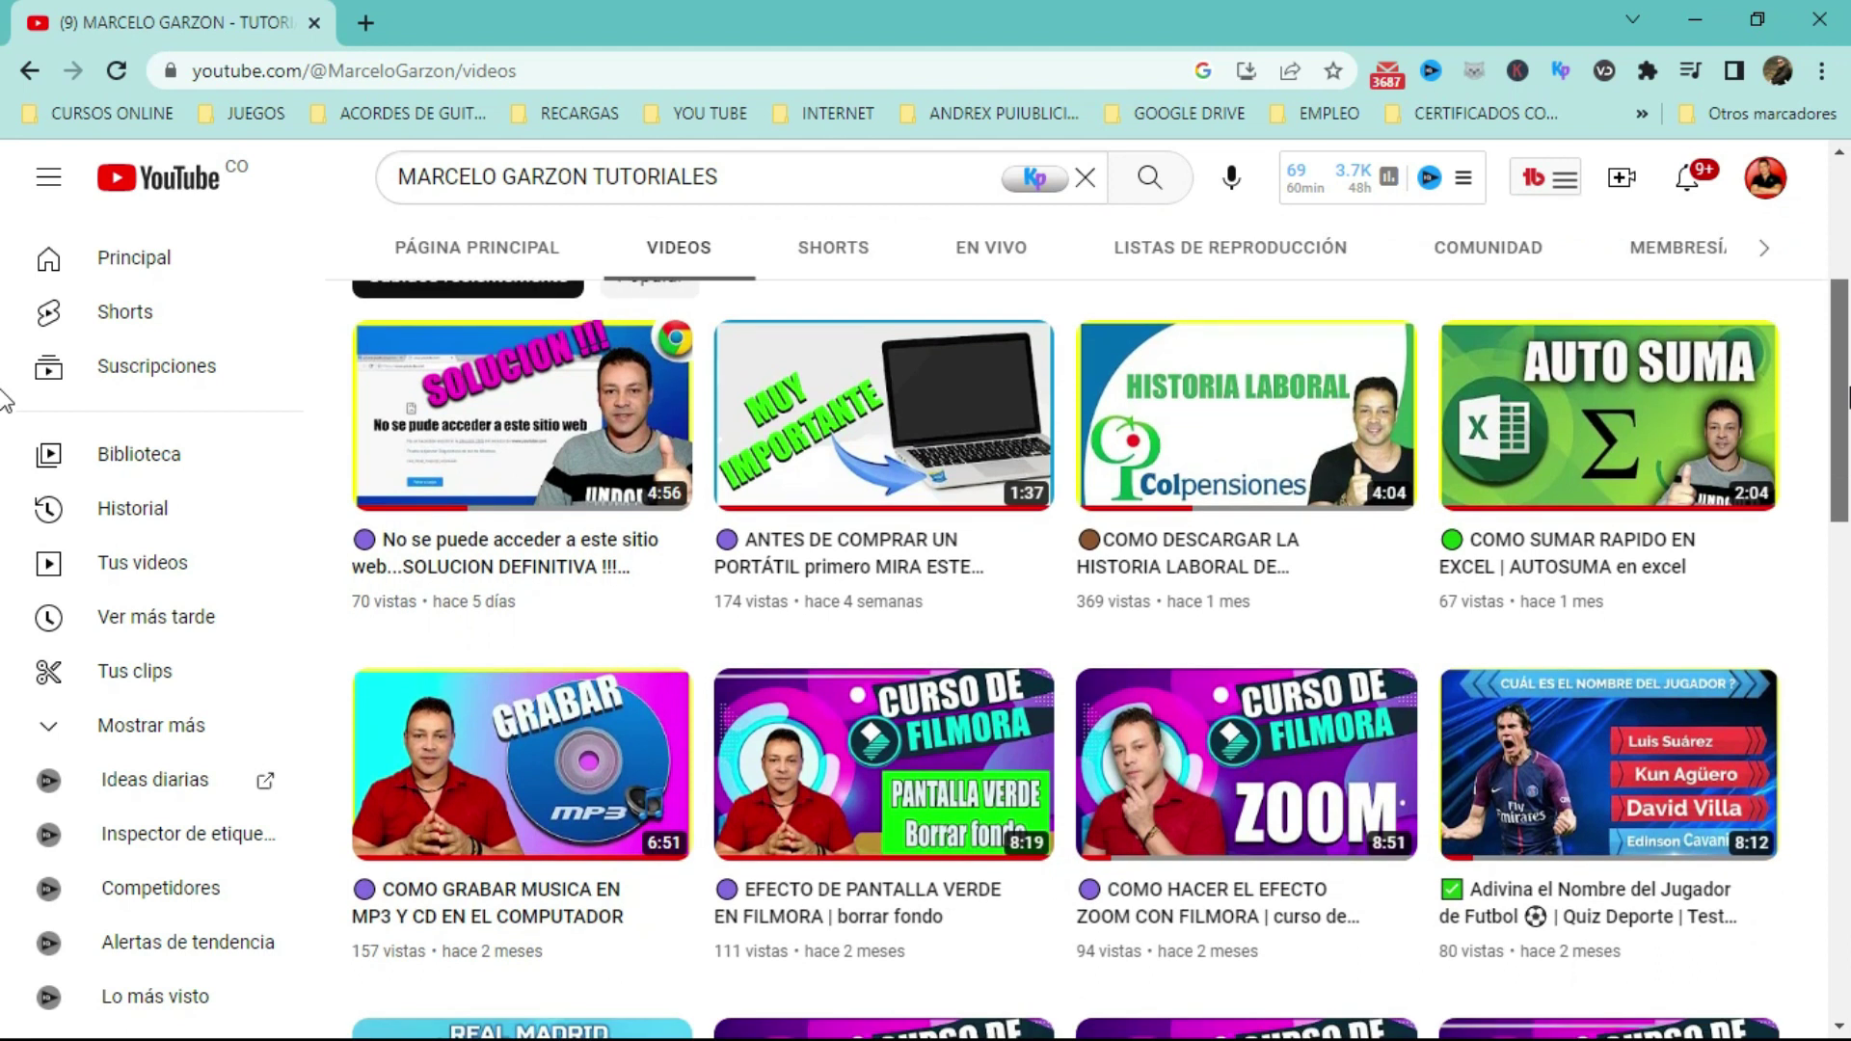
pyautogui.scroll(-3, 5, 399)
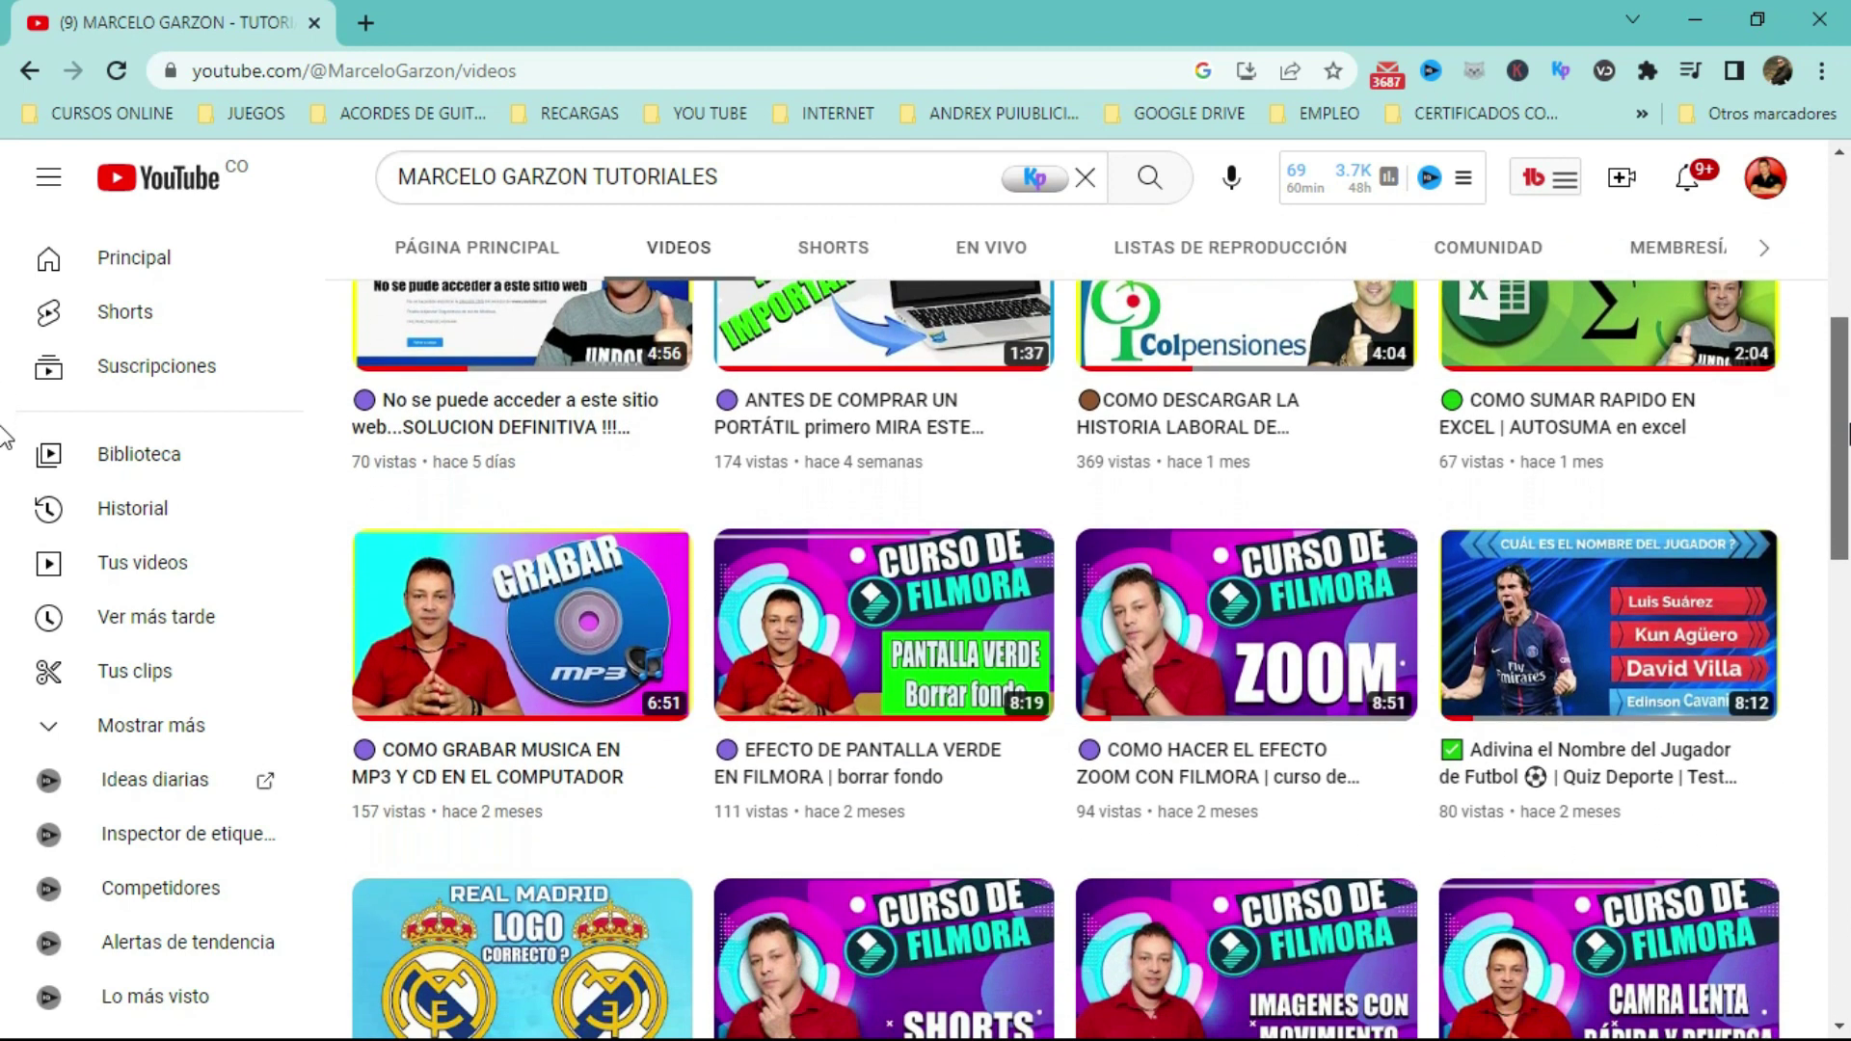